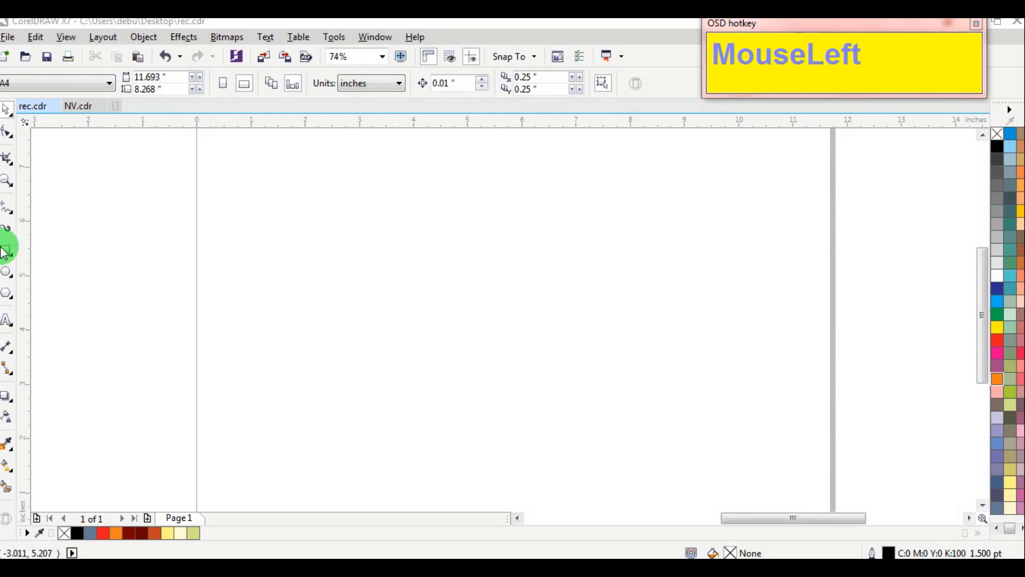
Draw a rectangle on the page and set its size to 9 by 7 inches.
left_click_drag(237, 172, 782, 481)
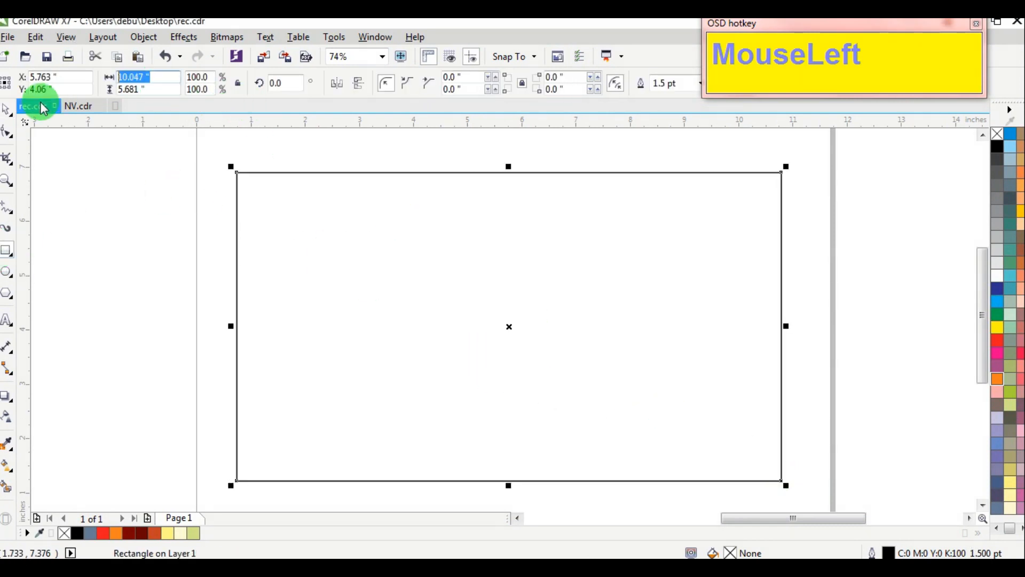
type("9")
key("Tab")
type("7")
key("Return")
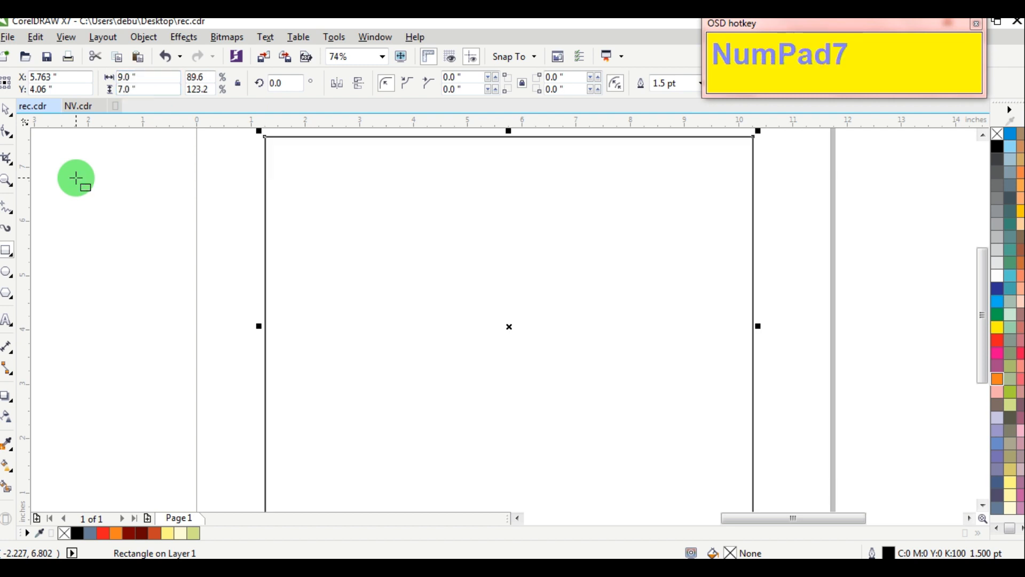
Center the rectangle on the page.
scroll(327, 229, "down", 1)
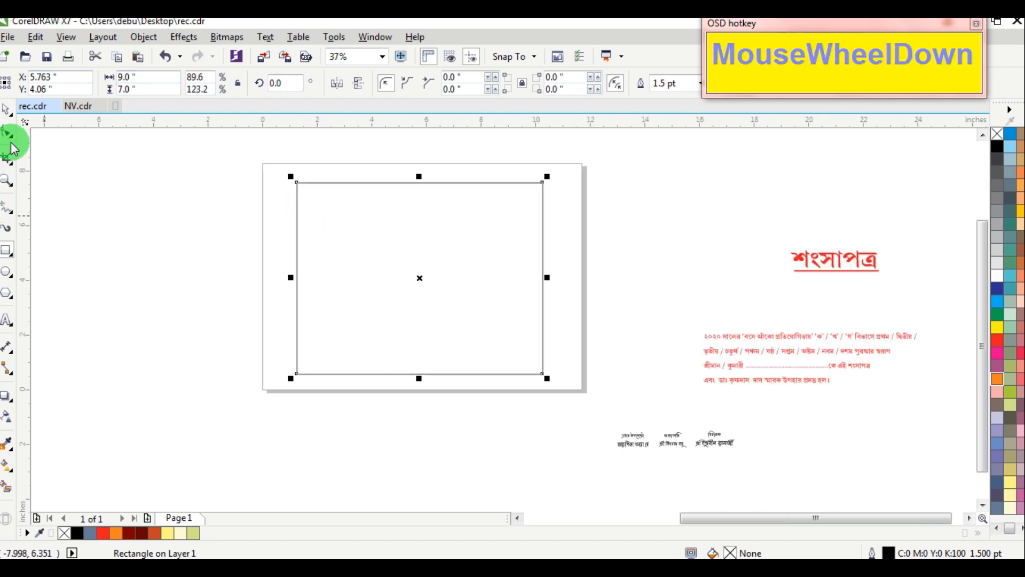
left_click(8, 184)
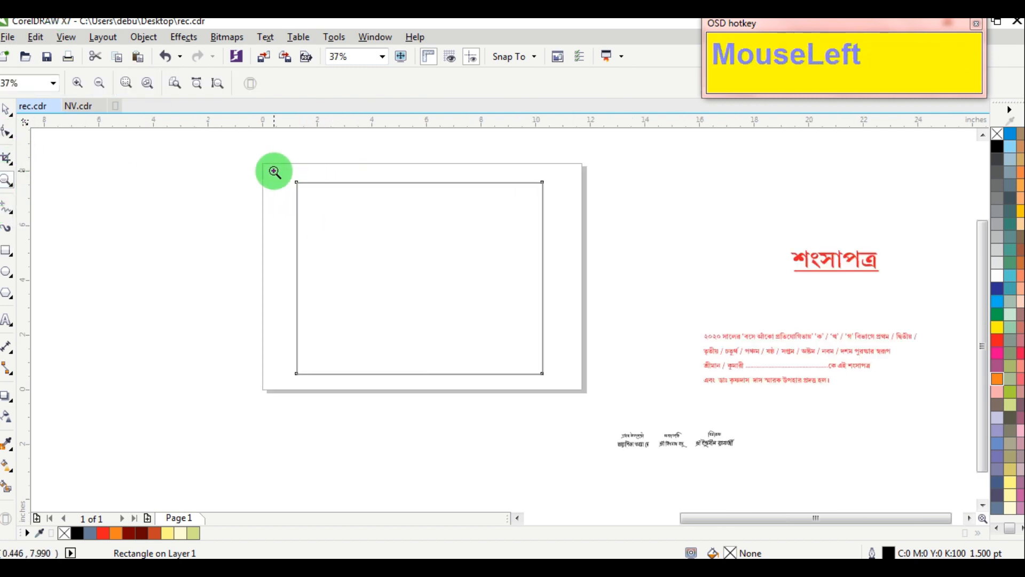
left_click_drag(275, 171, 562, 386)
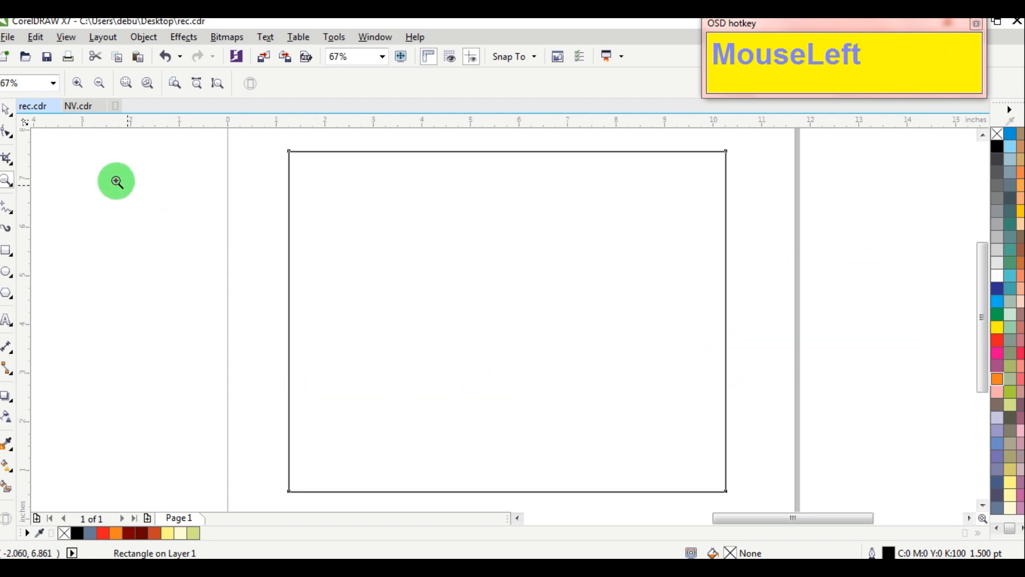
left_click(6, 112)
key("p")
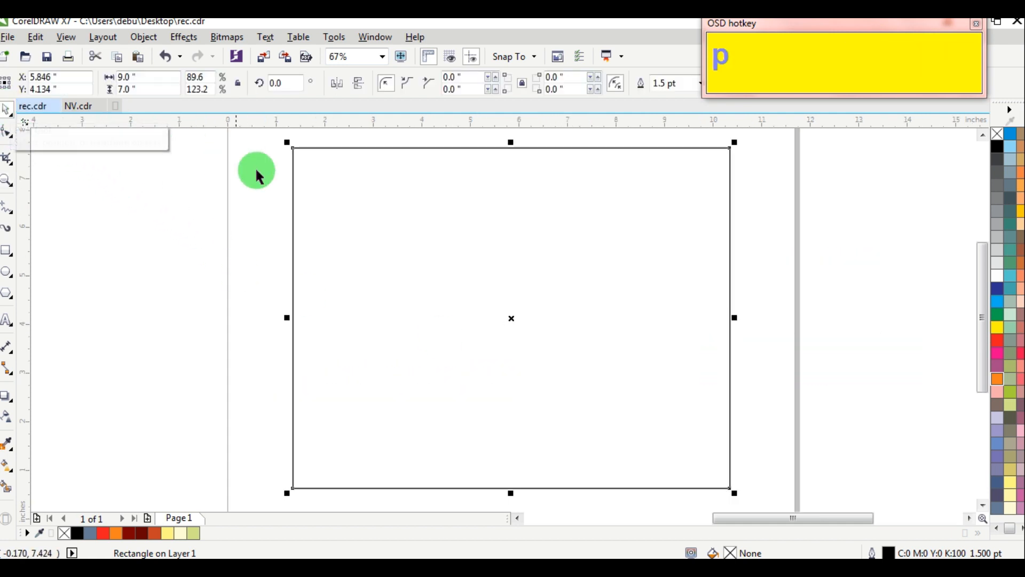
left_click(793, 206)
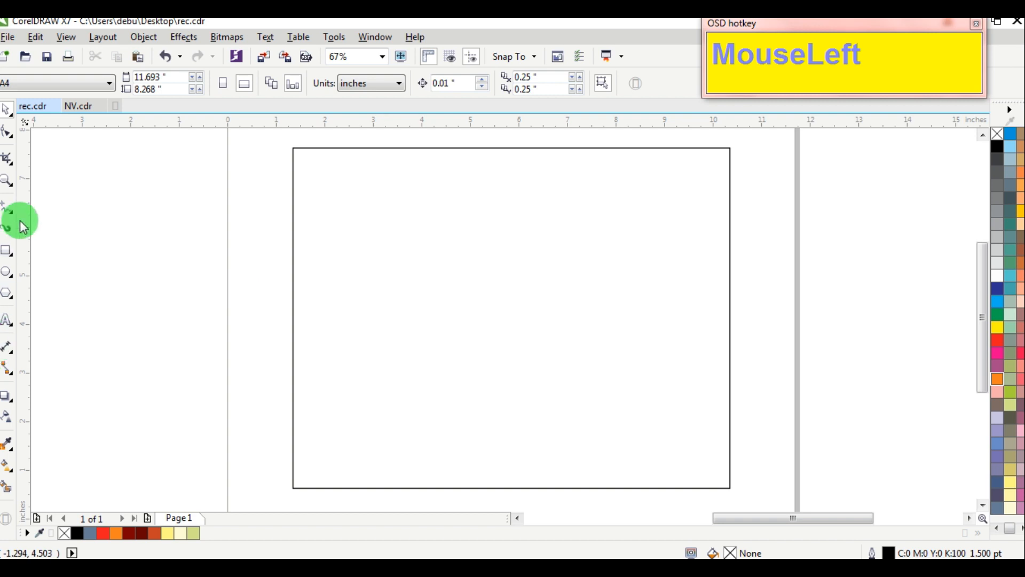
Draw a slightly rising straight line about 9.6 inches wide across the rectangle's lower part and convert it to a curve.
left_click(7, 211)
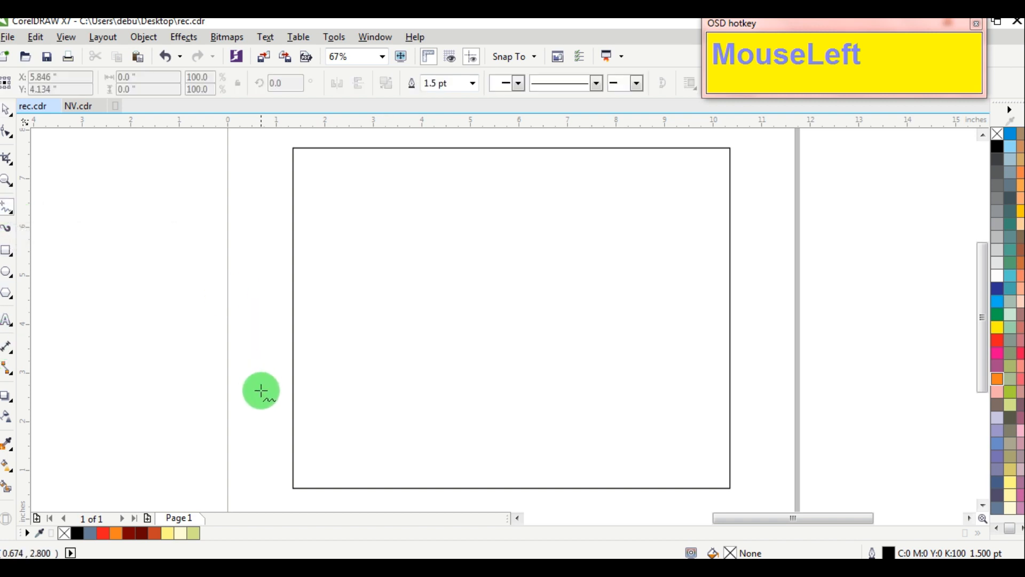
left_click(283, 439)
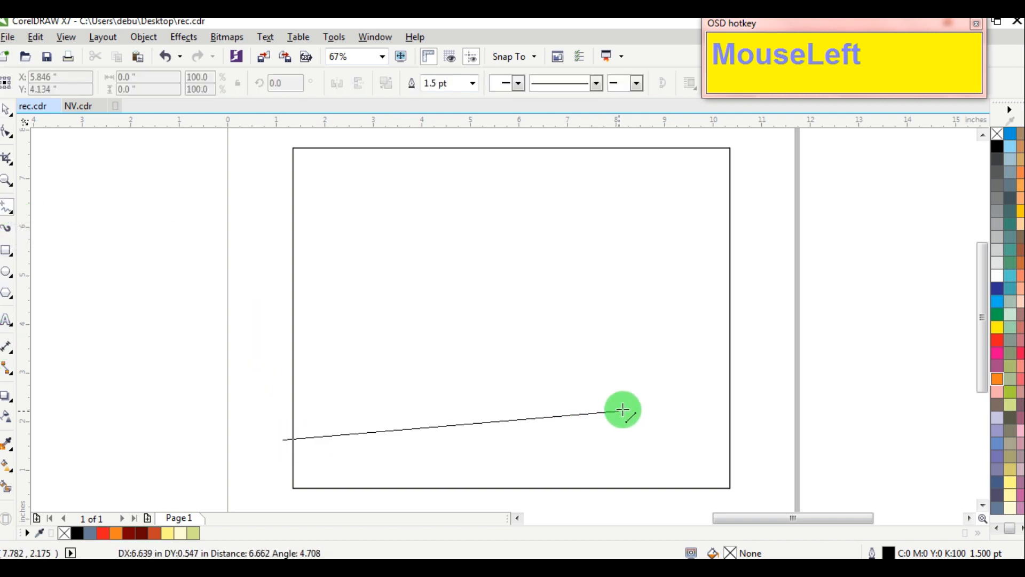
left_click(750, 412)
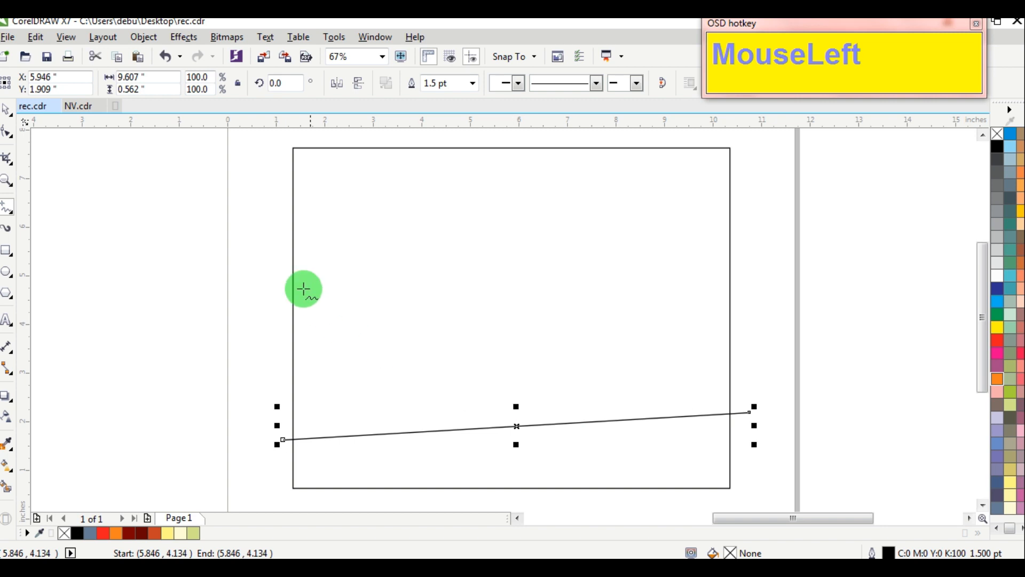
left_click(7, 136)
left_click(429, 431)
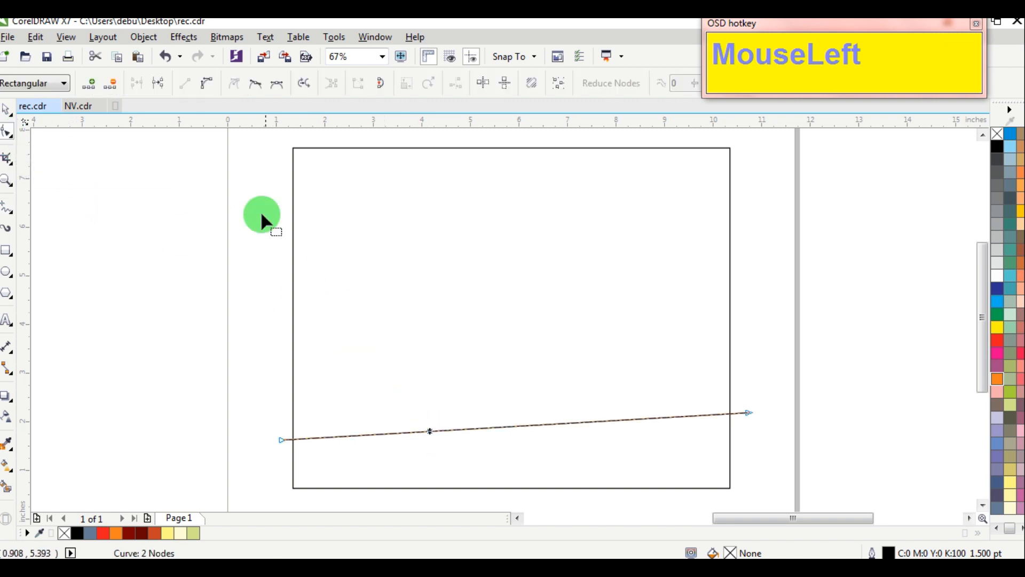
left_click(206, 83)
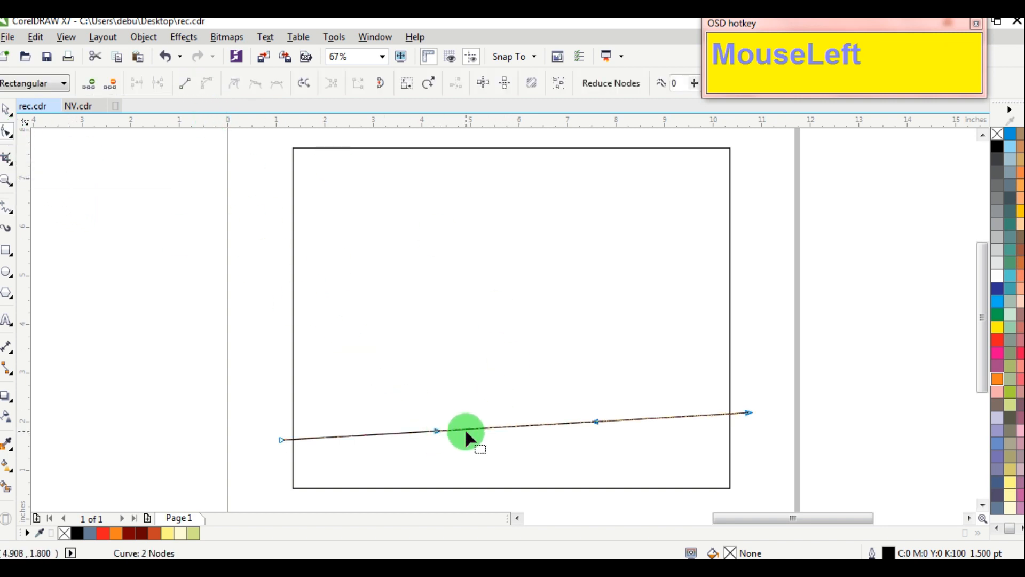
Bend the line into an S-shaped wave about 9.5 by 1.6 inches, dipping on the left and cresting on the right.
left_click_drag(465, 432, 456, 469)
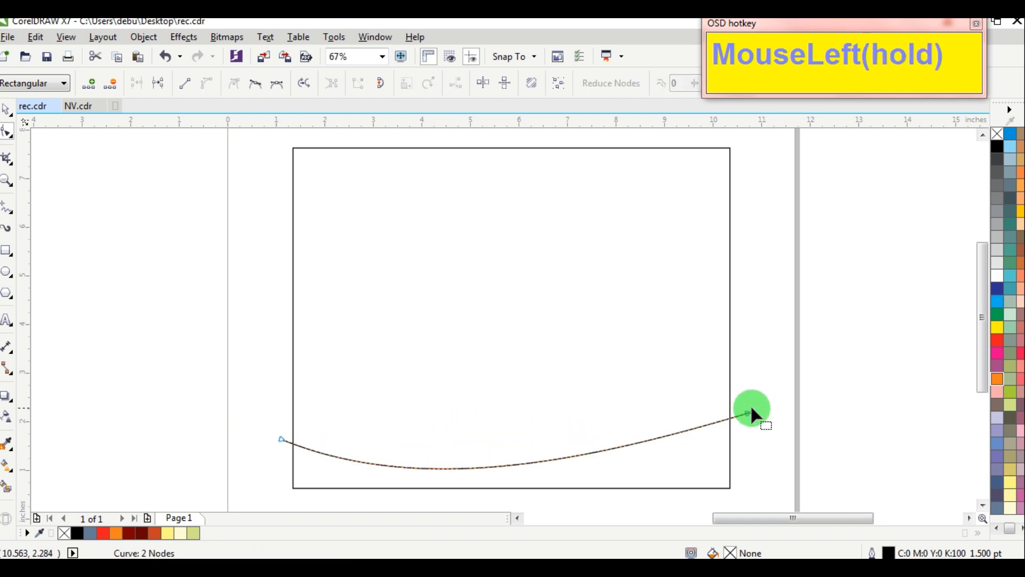
left_click(750, 410)
left_click_drag(584, 460, 550, 289)
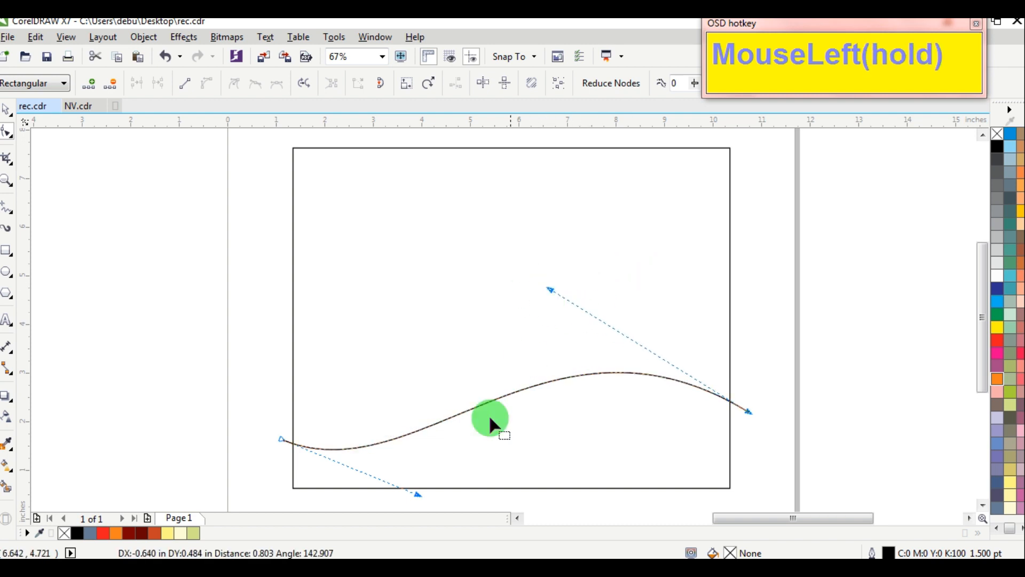
left_click_drag(421, 496, 480, 463)
left_click(562, 302)
left_click_drag(749, 320, 744, 334)
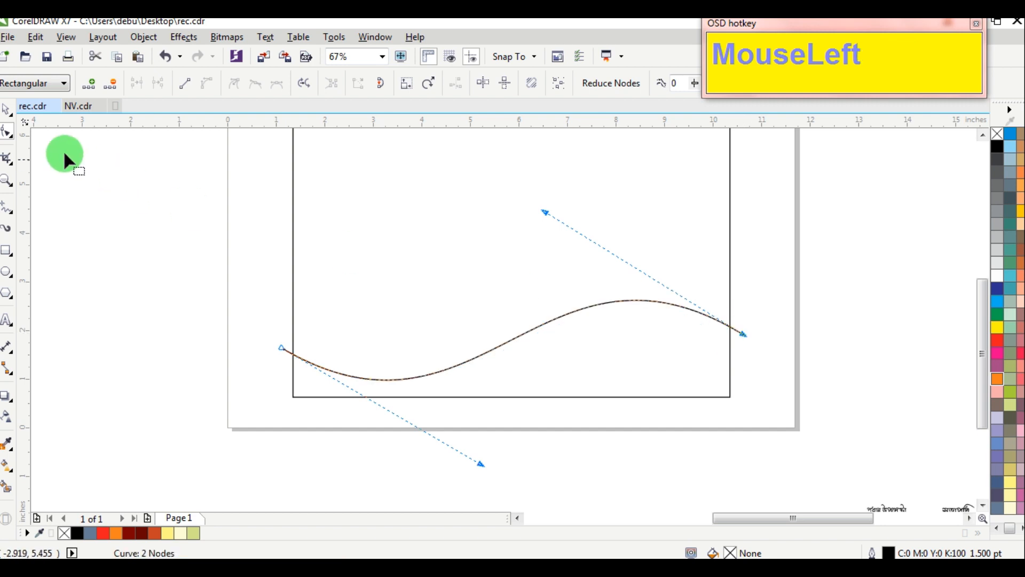
Duplicate the wave curve with copy and paste, and nudge the copy slightly above the original.
left_click(10, 114)
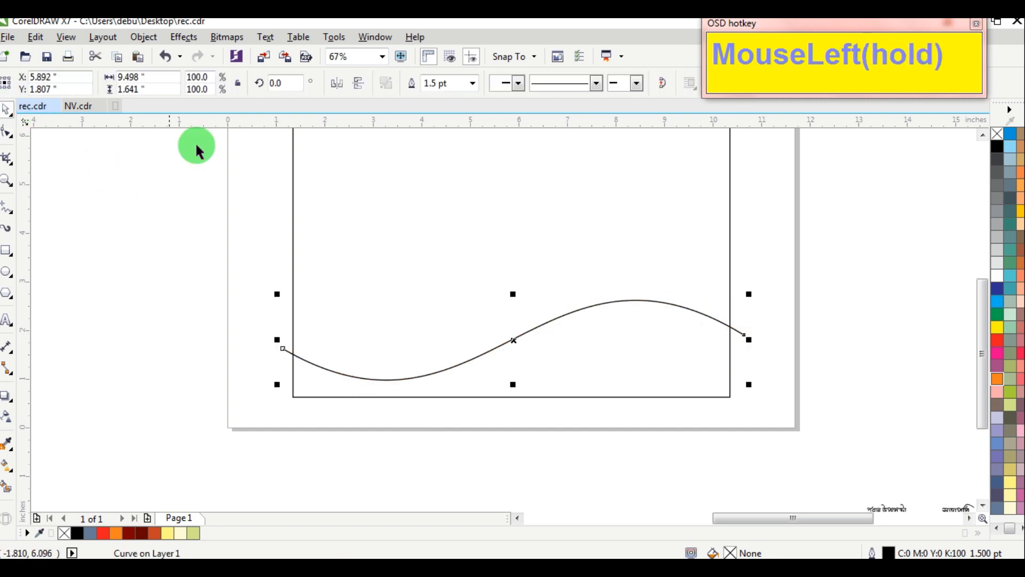
right_click(595, 307)
left_click(605, 322)
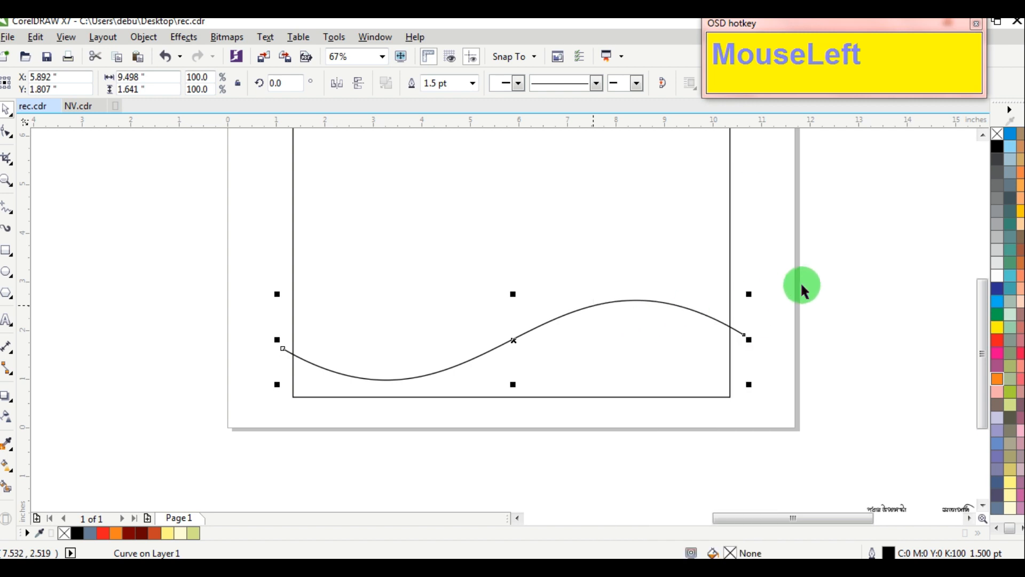
left_click(801, 285)
right_click(770, 243)
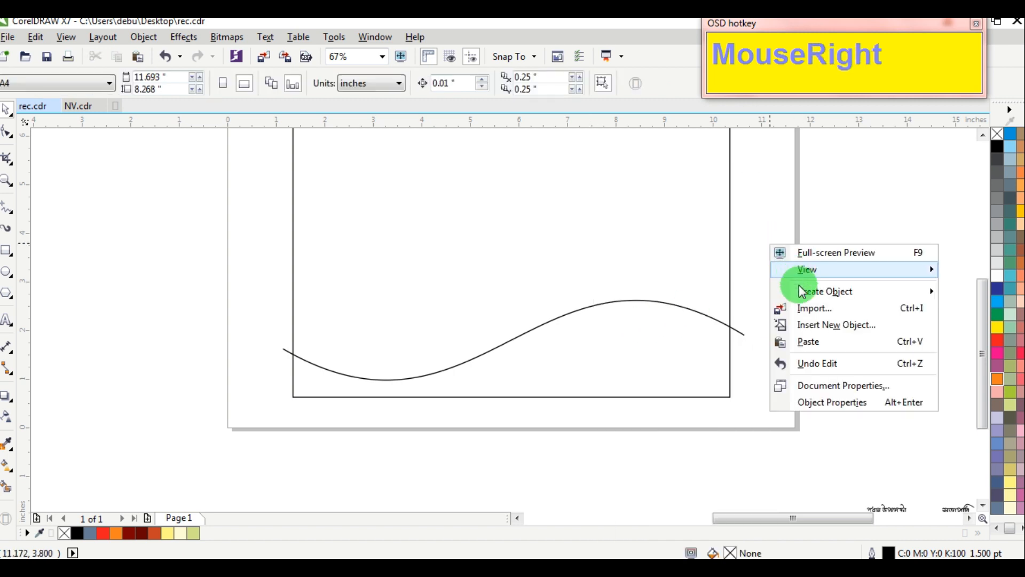
left_click(799, 342)
key("Up")
key("Up")
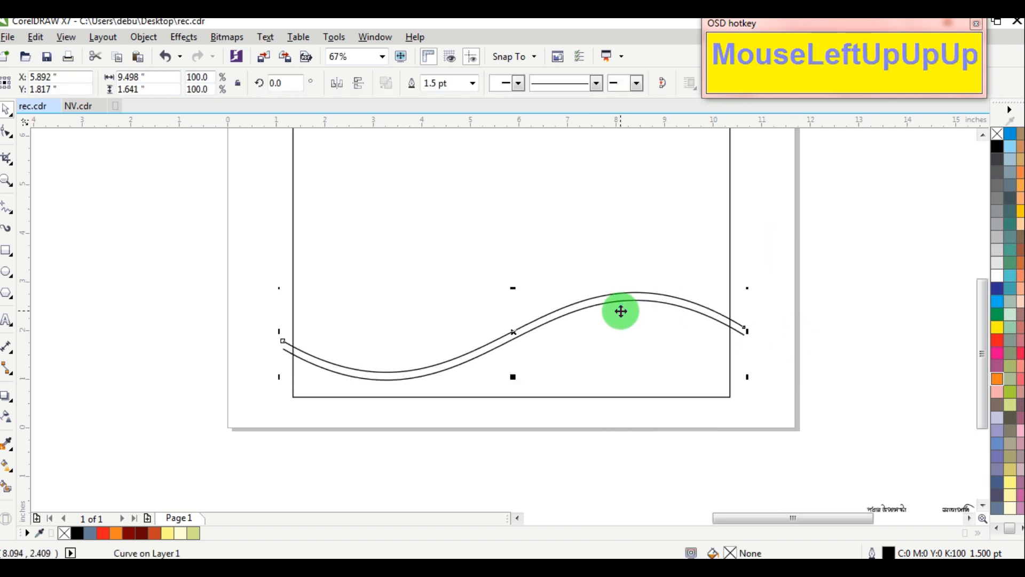
Raise the right end node of the upper wave to widen the gap between the curves toward the right.
left_click(7, 132)
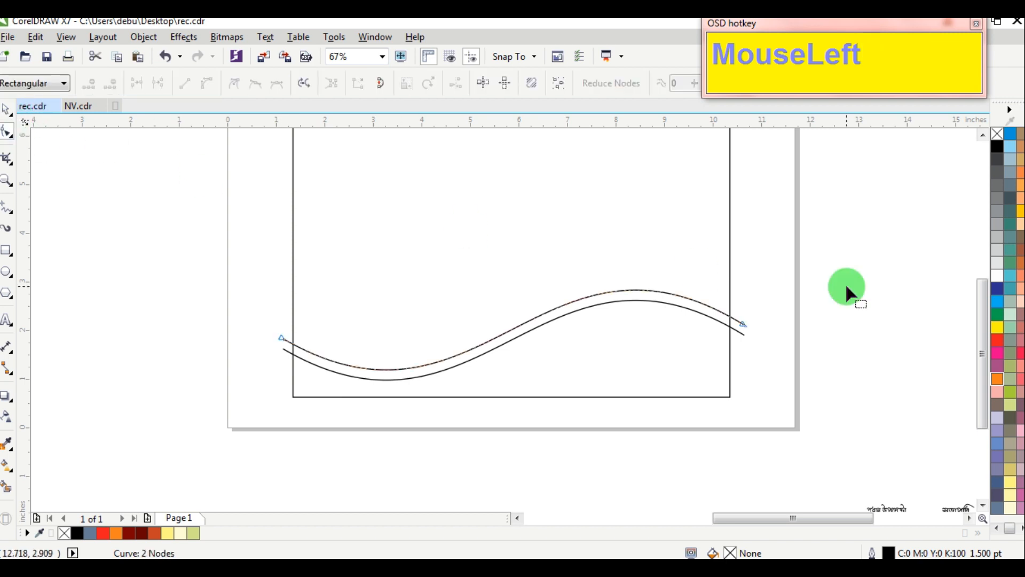
scroll(758, 329, "up", 4)
left_click_drag(772, 330, 692, 283)
scroll(763, 297, "down", 2)
scroll(692, 283, "down", 4)
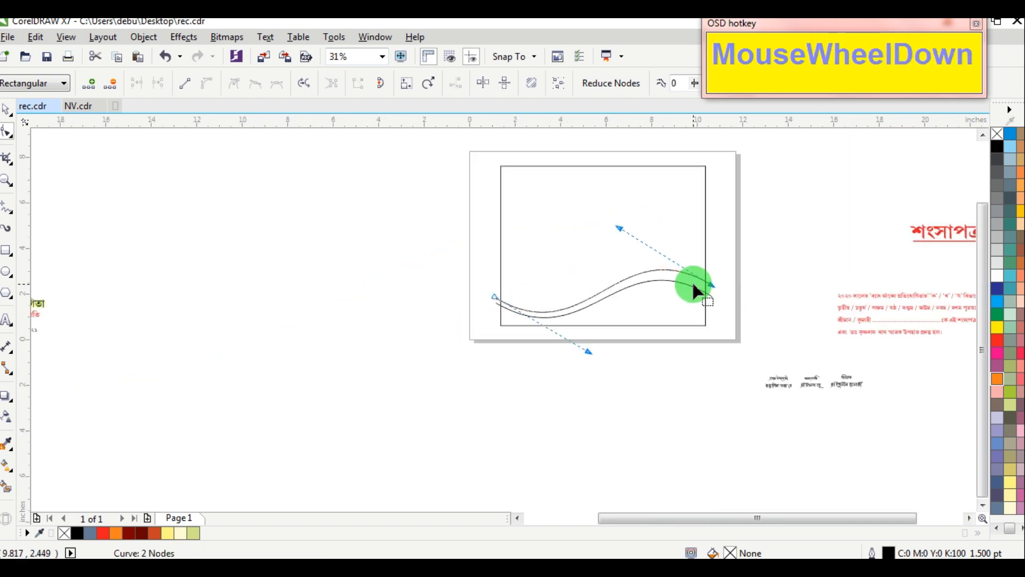
Copy the upper wave curve and paste a duplicate in place.
left_click(6, 110)
scroll(702, 285, "up", 4)
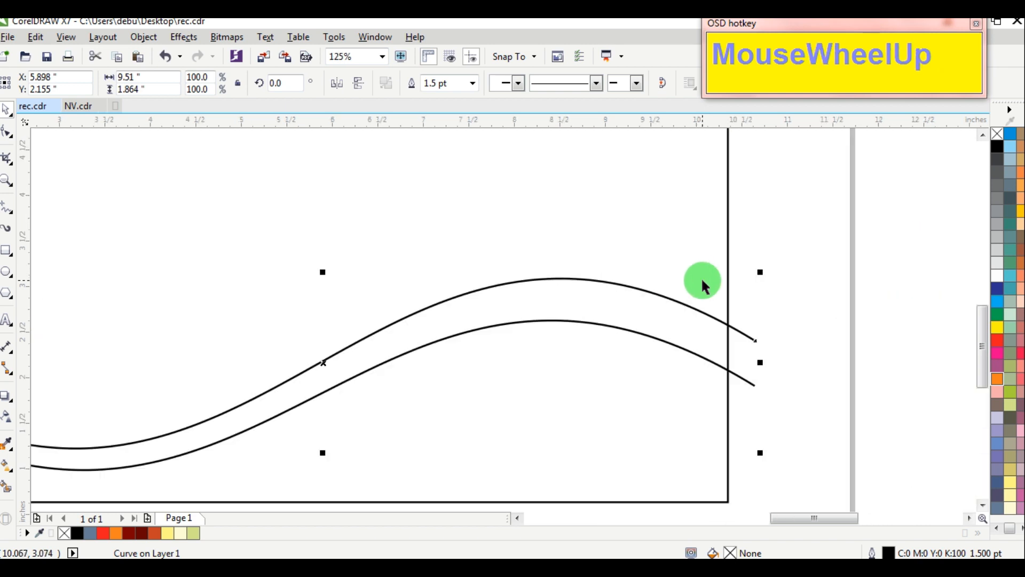
right_click(746, 336)
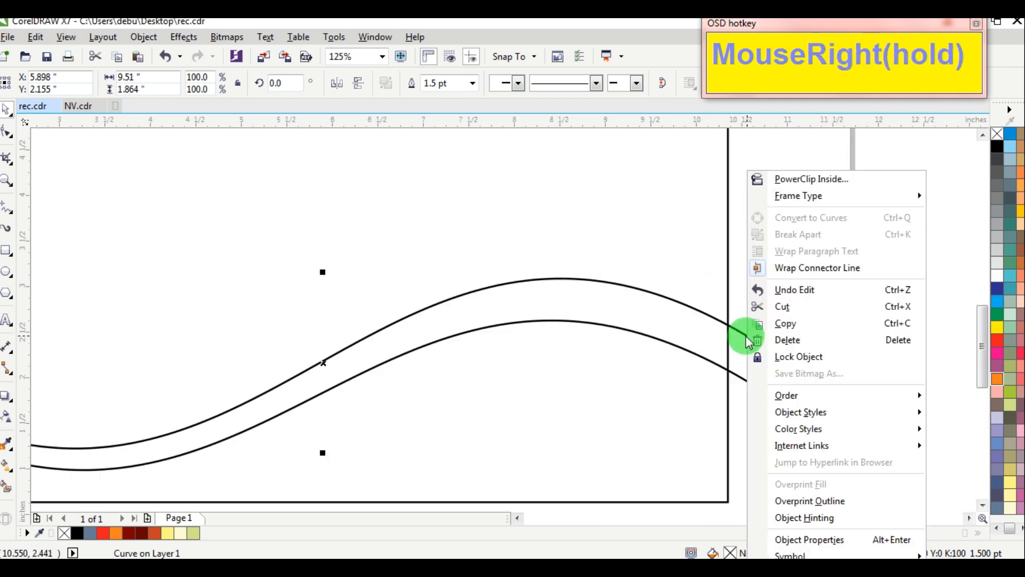
left_click(793, 322)
right_click(793, 229)
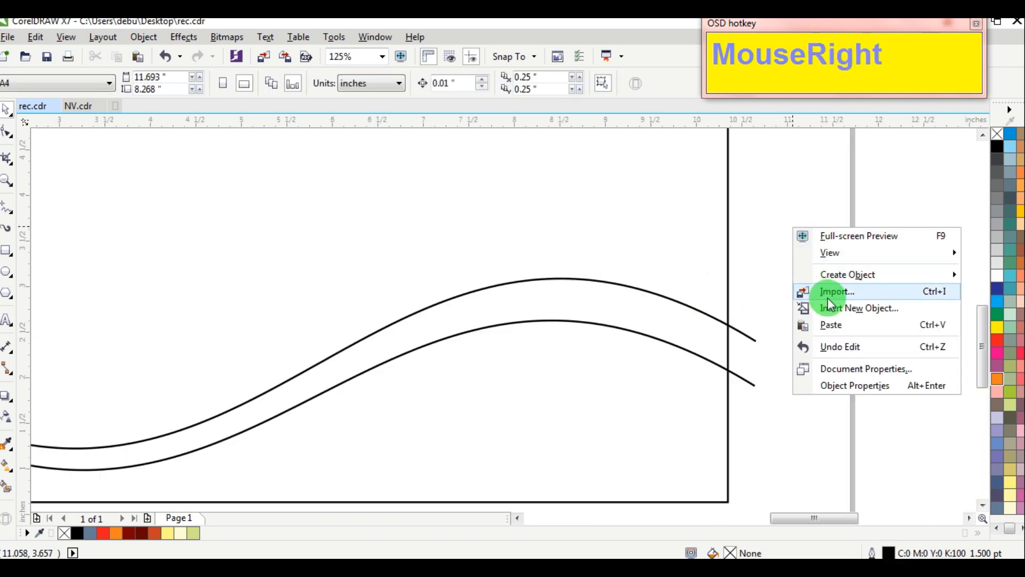
left_click(843, 327)
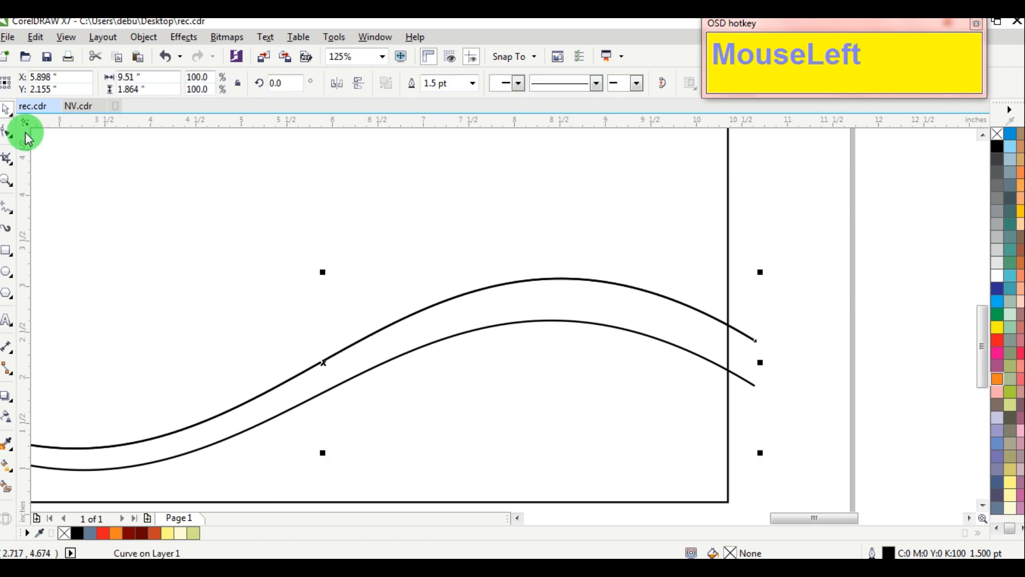
Raise the new copy's right end node above the other waves and adjust its left curve handle to form a tapering band.
left_click(7, 136)
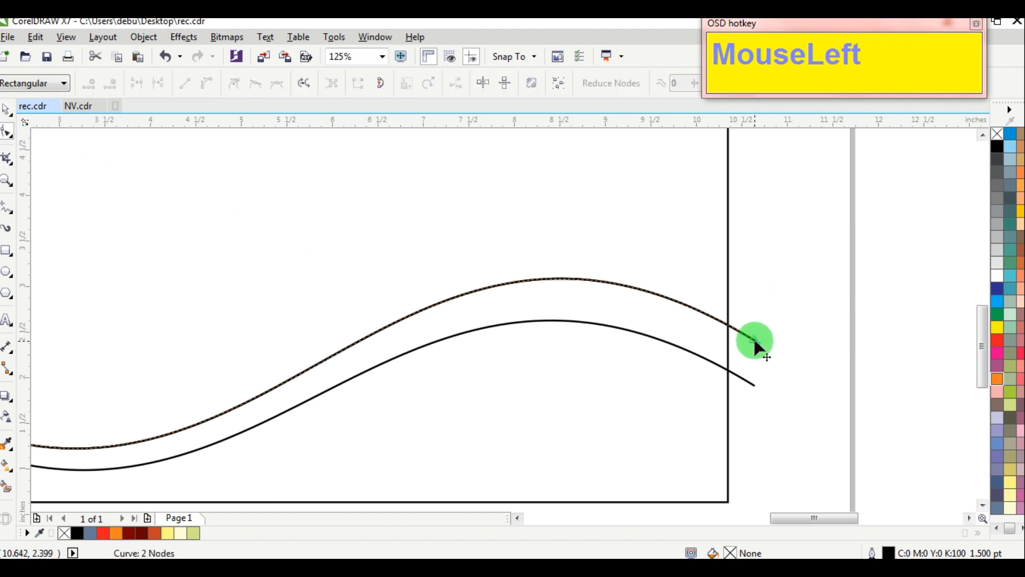
left_click_drag(753, 339, 755, 313)
scroll(579, 294, "down", 1)
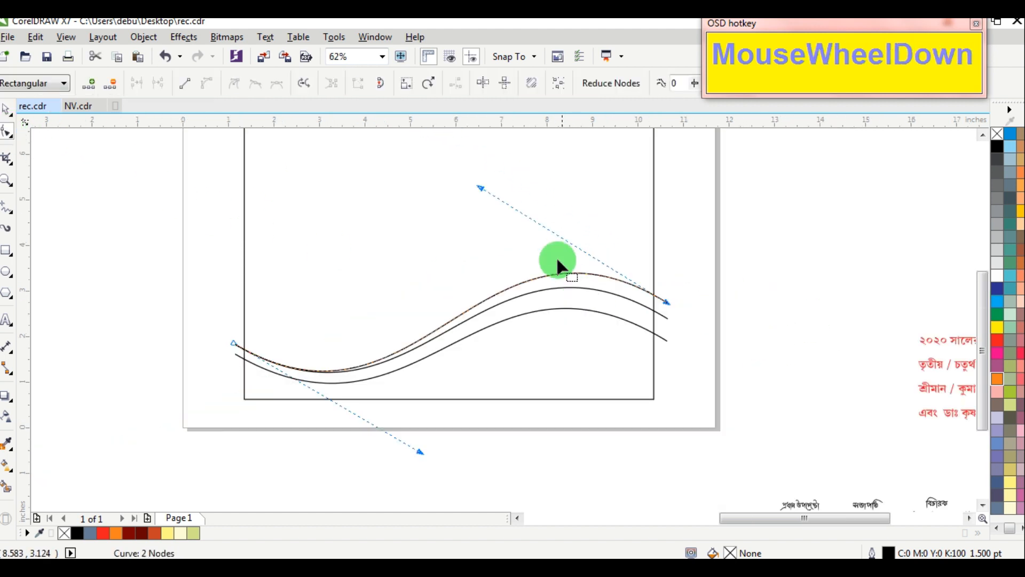
left_click_drag(420, 452, 409, 445)
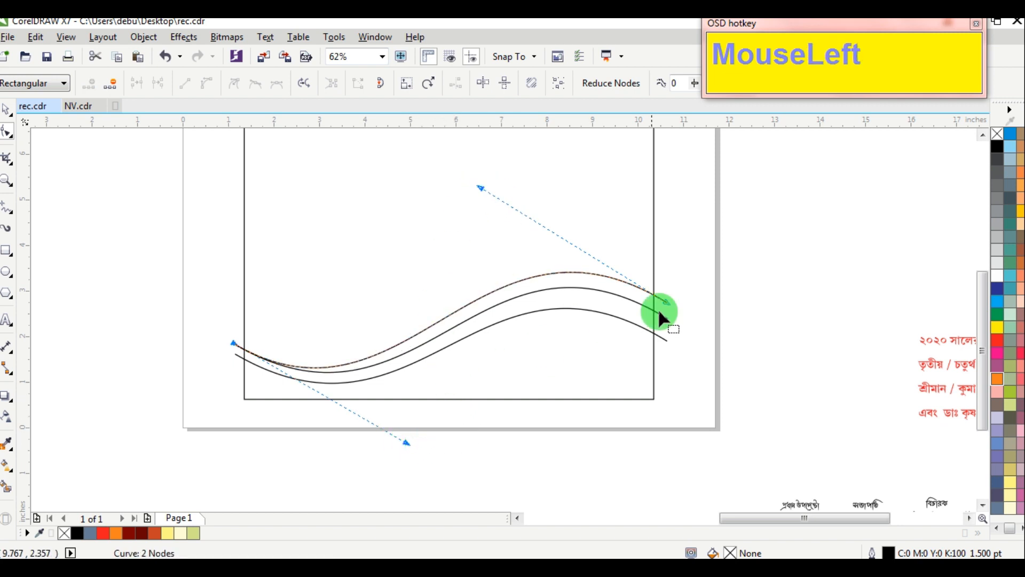
scroll(658, 308, "up", 2)
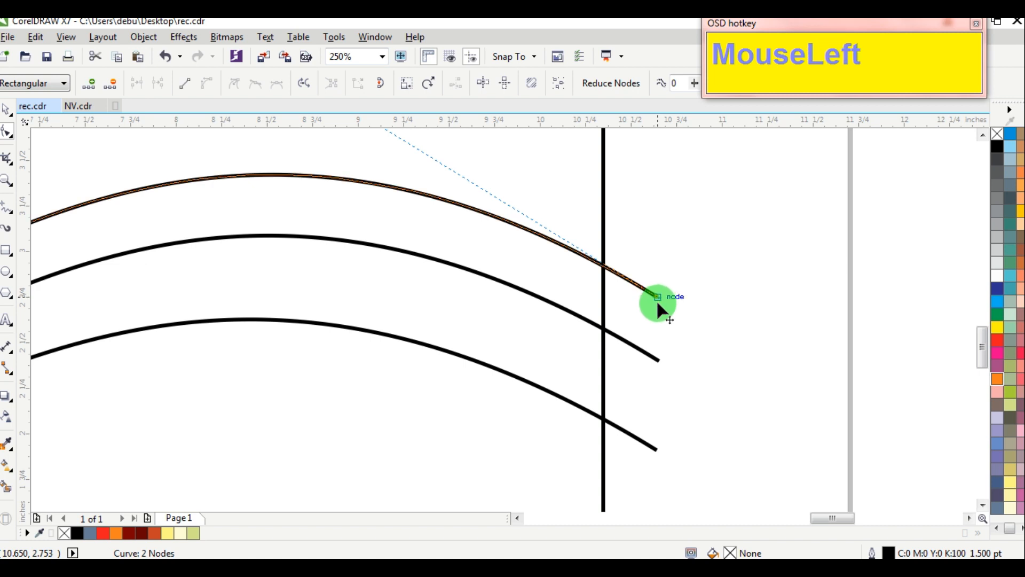
left_click_drag(657, 304, 655, 305)
Smart-fill the three areas below the wave curves with slate blue and a 0.5 pt black outline, and recolor the topmost band black.
scroll(654, 305, "down", 3)
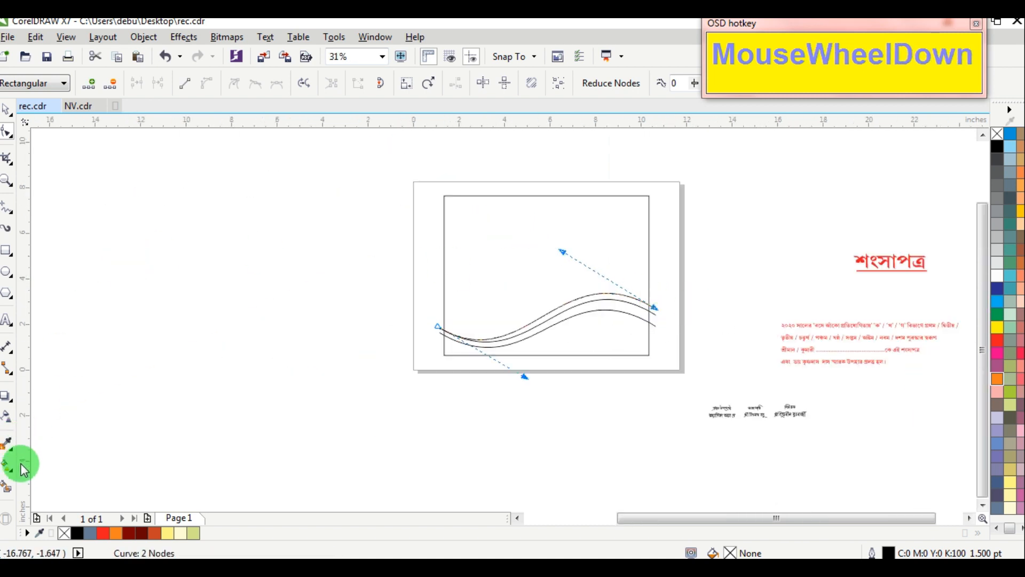
left_click(6, 487)
scroll(556, 332, "up", 1)
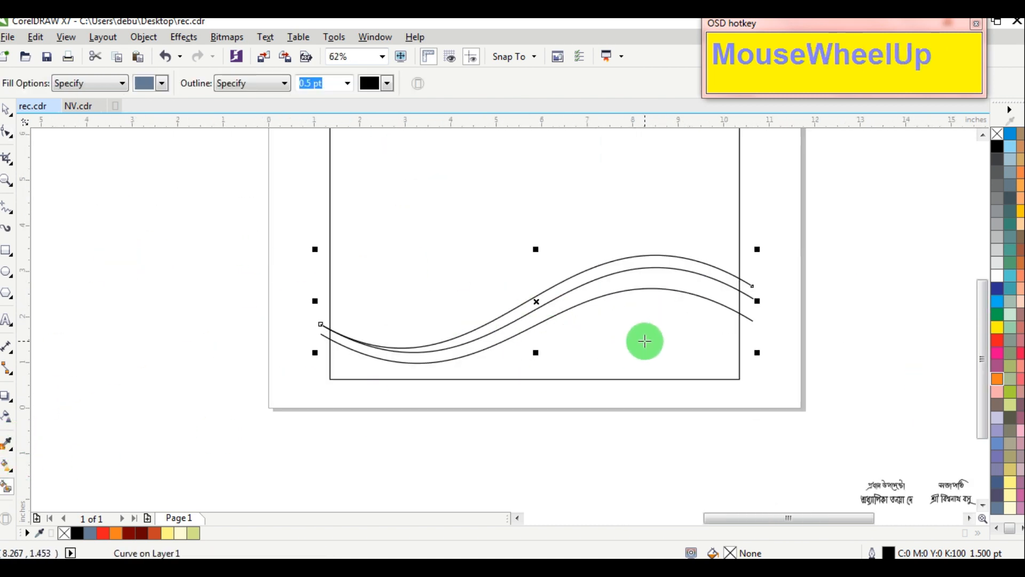
left_click(668, 289)
left_click(673, 273)
left_click(674, 263)
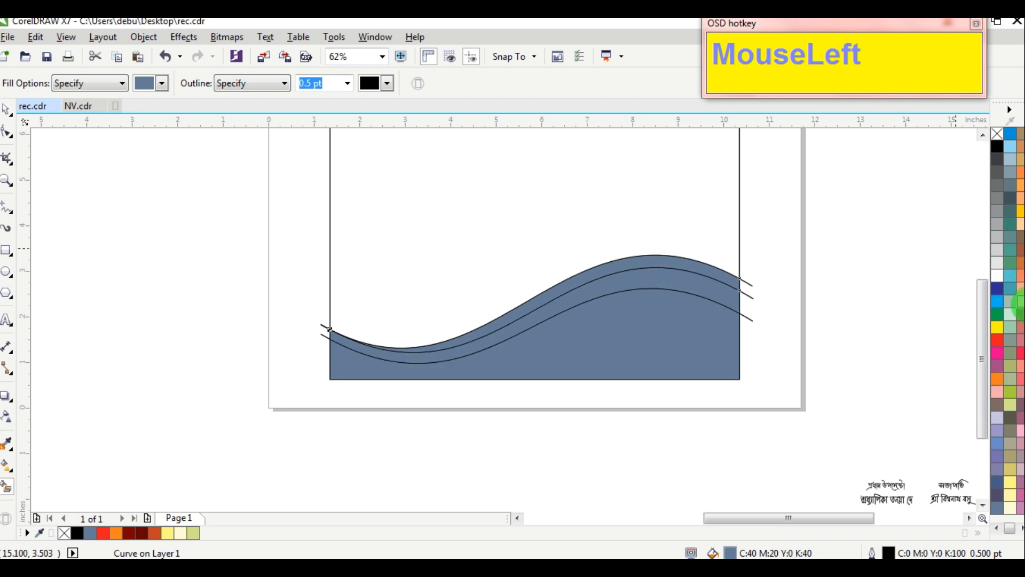
left_click(997, 146)
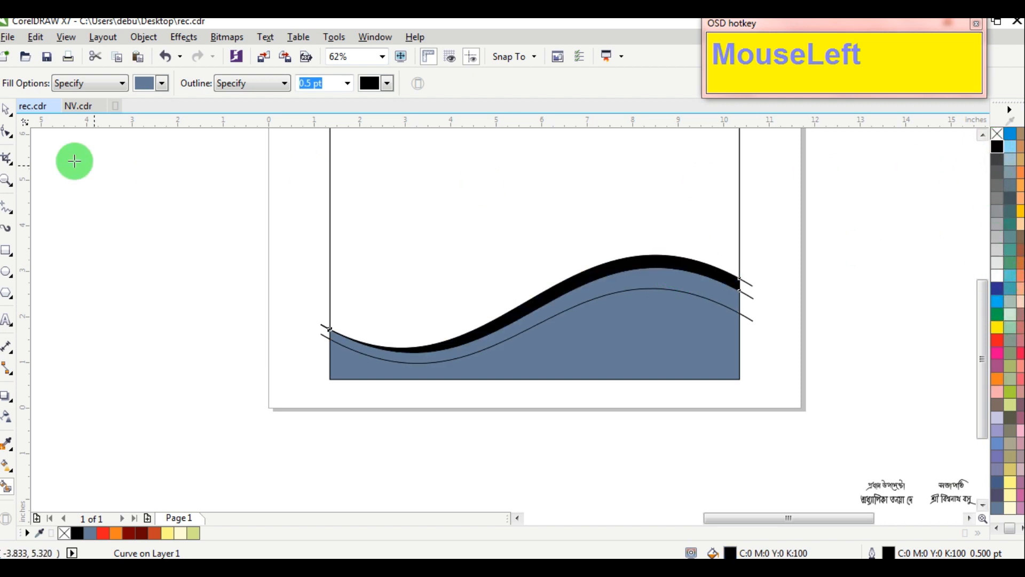
Delete the three original wave lines that extend past the rectangle's sides, keeping only the filled shapes.
left_click(6, 110)
left_click(52, 176)
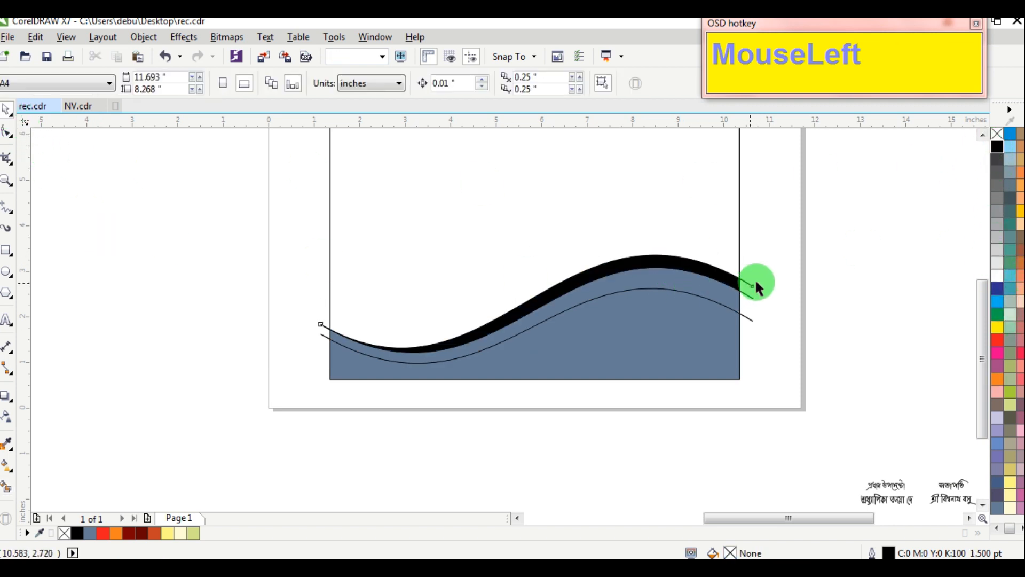
left_click_drag(755, 279, 800, 283)
key("Delete")
key("Delete")
left_click_drag(751, 320, 785, 315)
key("Delete")
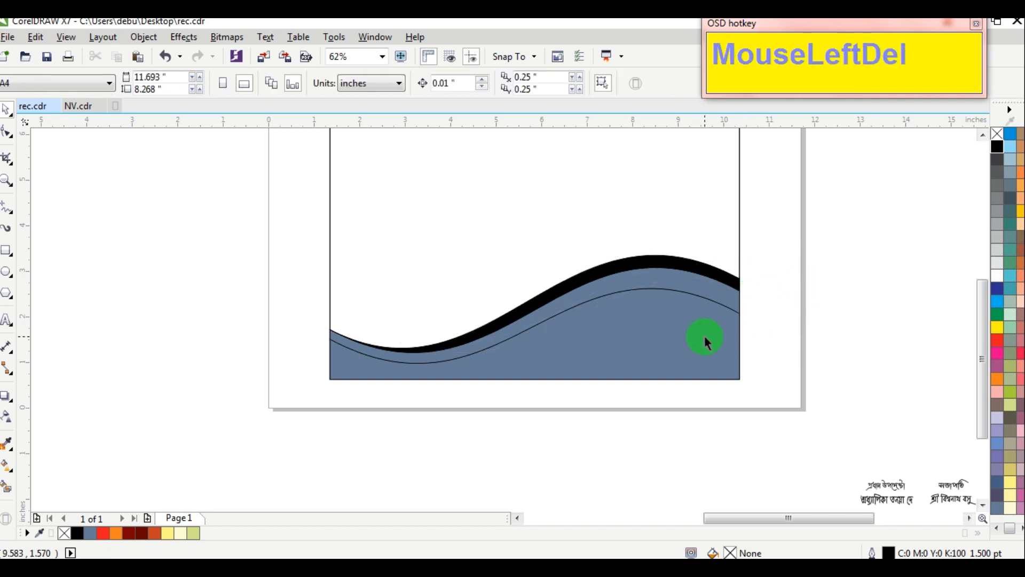
Fill the bottom wave shape dark red (C0 M100 Y100 K70) and the middle band orange.
left_click(705, 336)
left_click_drag(704, 337, 696, 387)
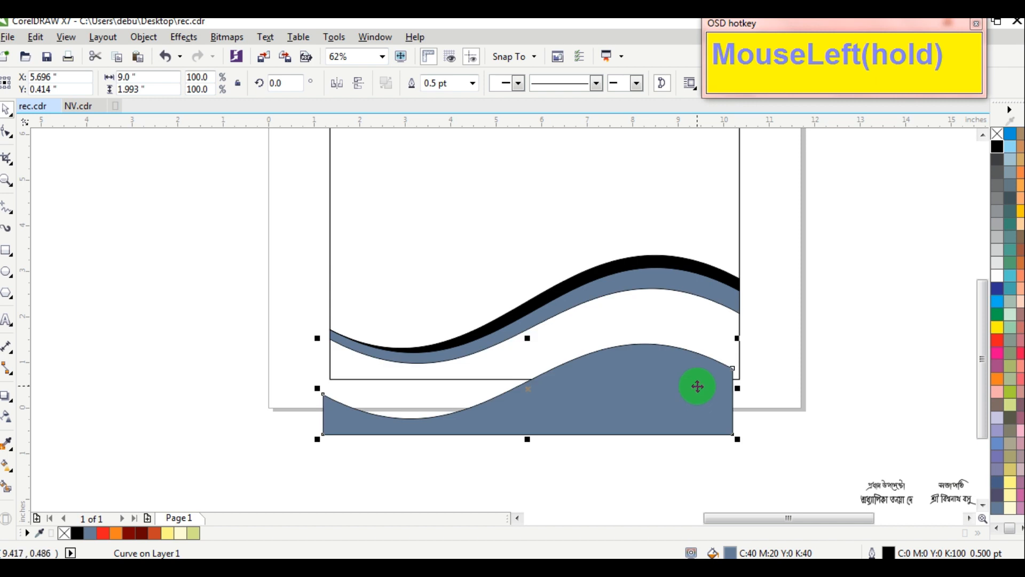
key("ctrl+z")
left_click(141, 534)
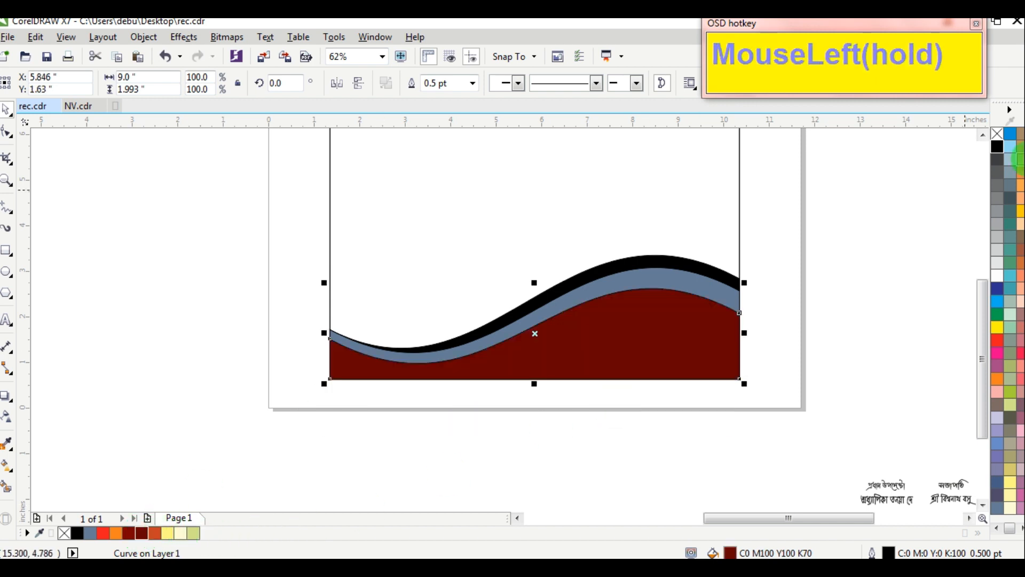
right_click(870, 220)
left_click(737, 289)
left_click(714, 292)
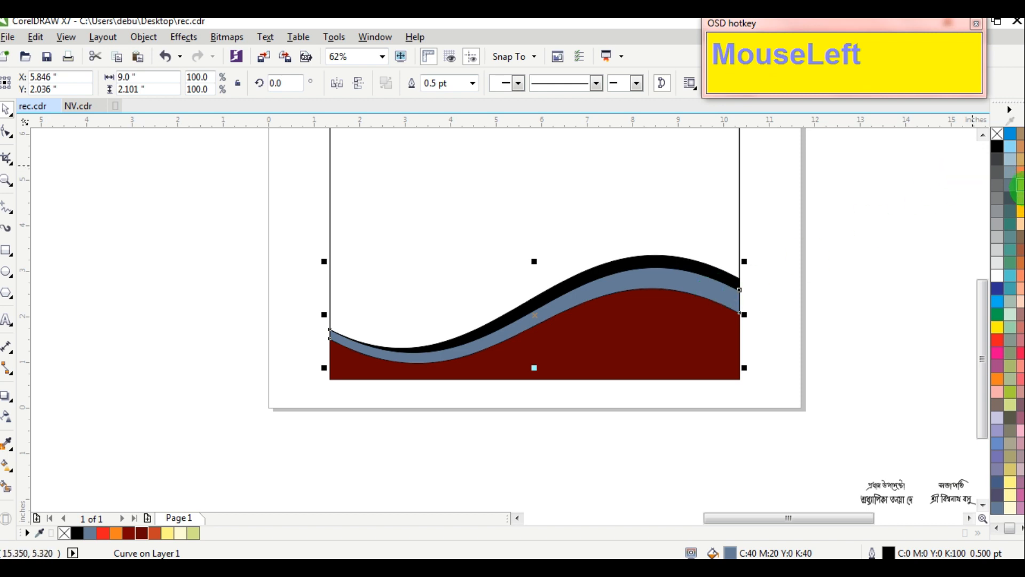
left_click(998, 378)
Remove the outlines from all three filled wave shapes.
left_click(895, 209)
left_click_drag(828, 219, 357, 382)
right_click(997, 134)
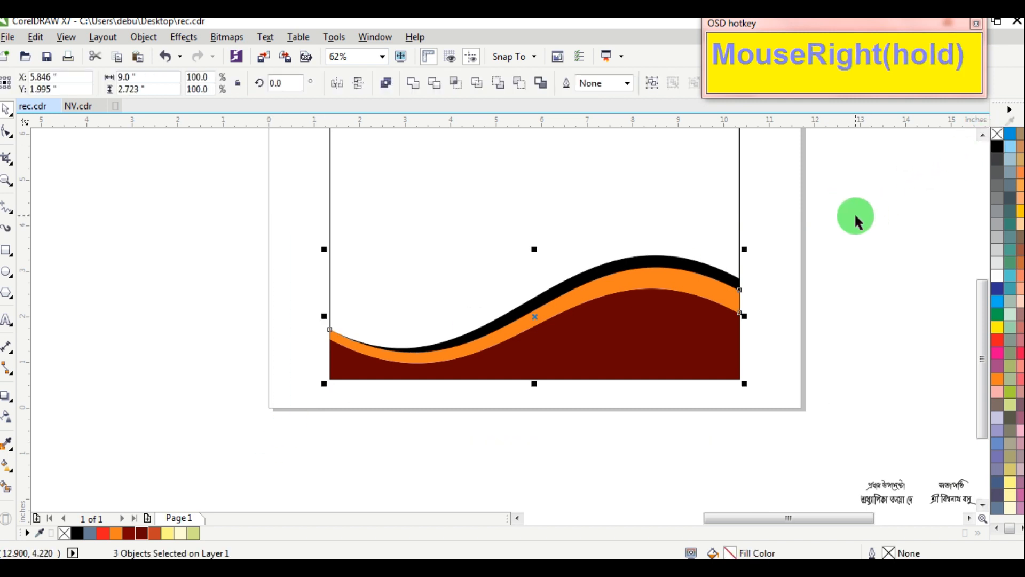
left_click(960, 174)
Apply a horizontal linear fountain fill to the bottom wave shape with dark red at both ends and bright red at an added middle node.
left_click(553, 354)
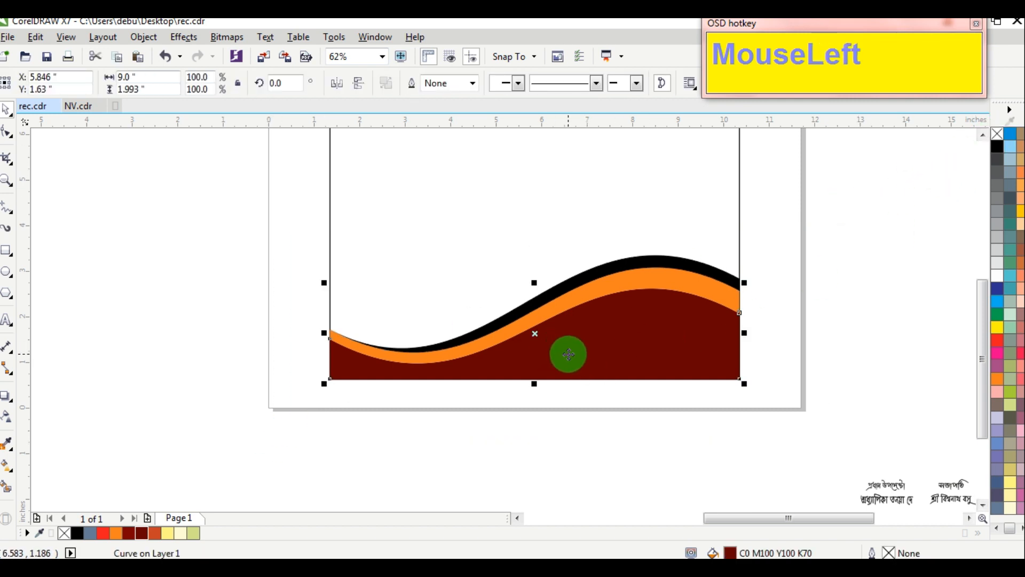
left_click(9, 471)
left_click_drag(328, 358, 708, 354)
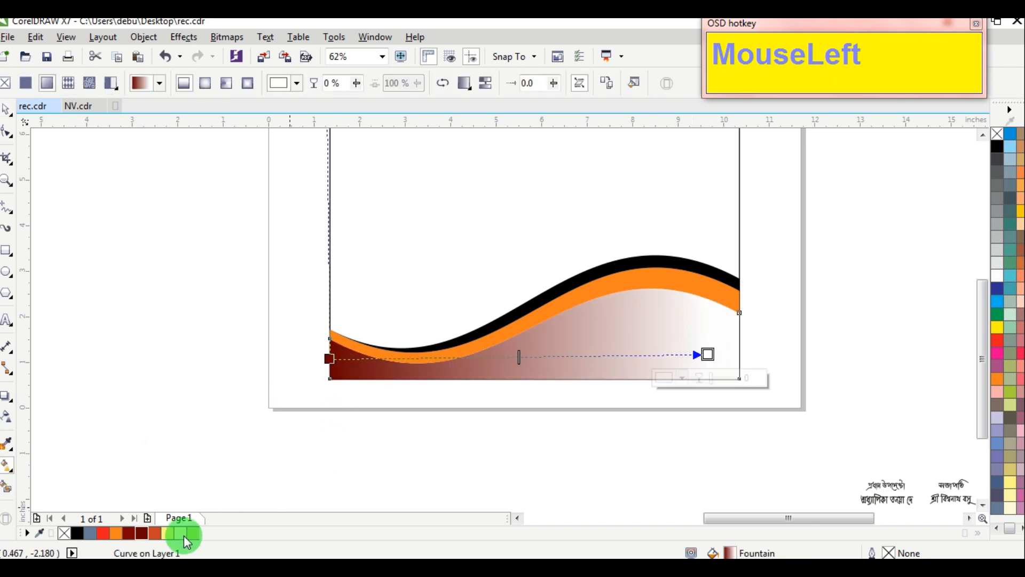
left_click(141, 532)
left_click_drag(508, 406, 560, 356)
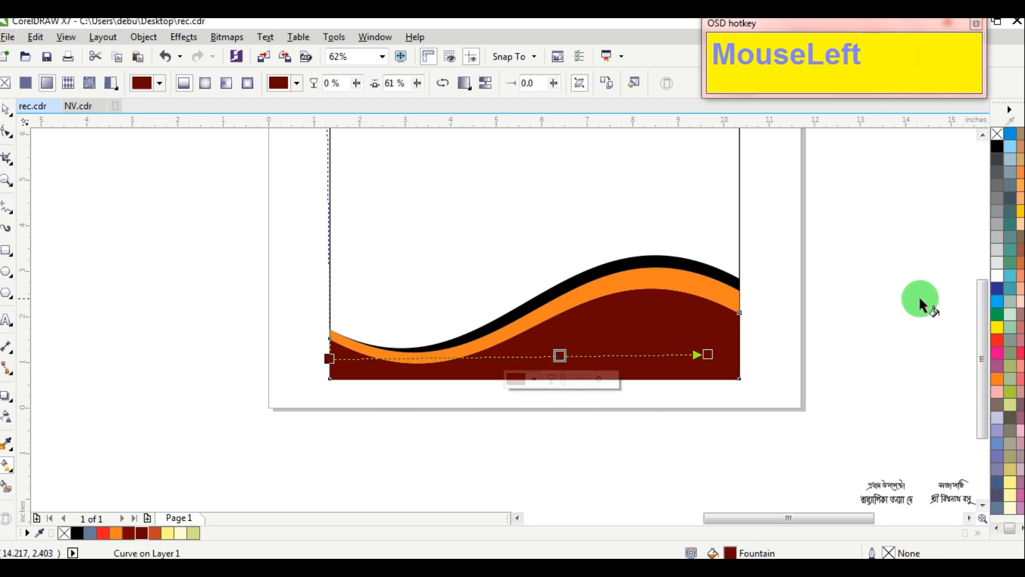
left_click(997, 350)
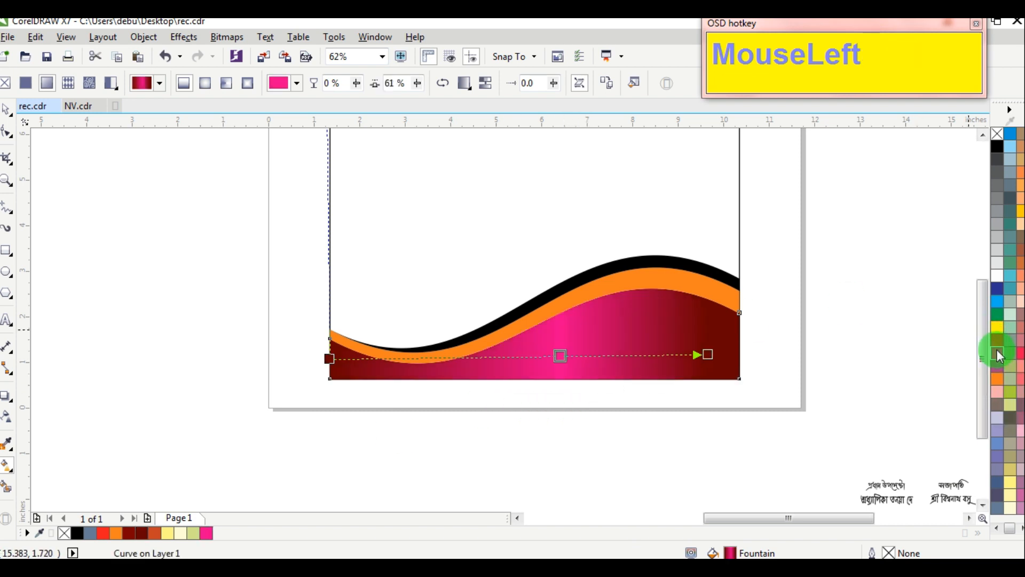
left_click(997, 341)
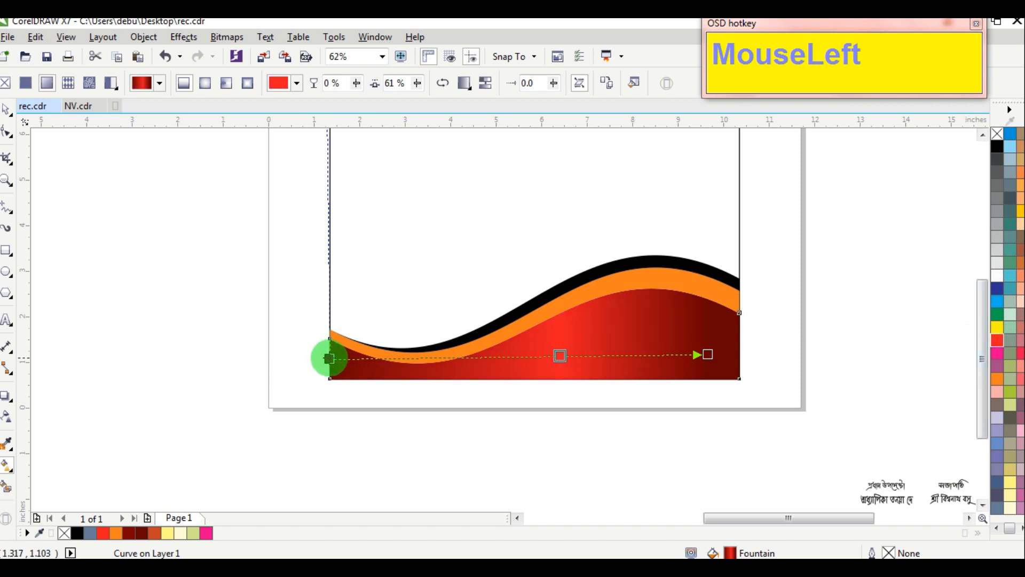
Move the bottom shape's gradient start node inward from the left edge and set its red middle node at 58%.
left_click_drag(328, 357, 335, 367)
left_click(335, 366)
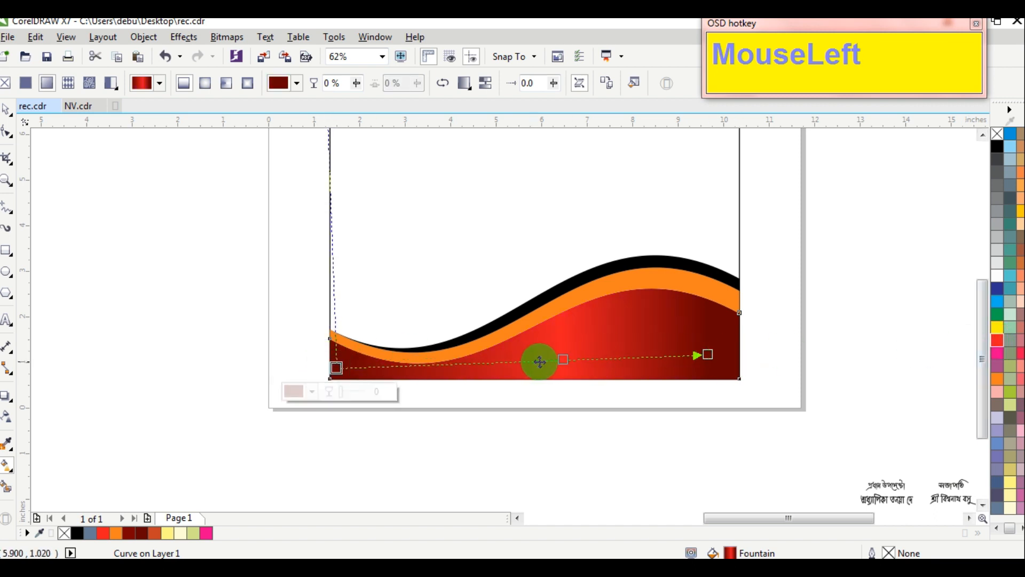
left_click_drag(563, 361, 550, 359)
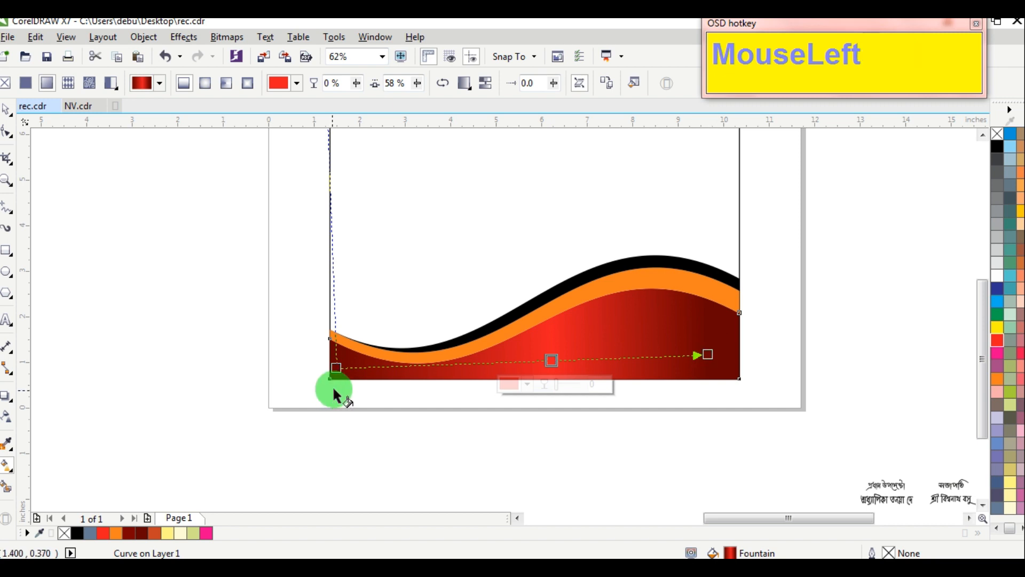
left_click_drag(336, 368, 375, 369)
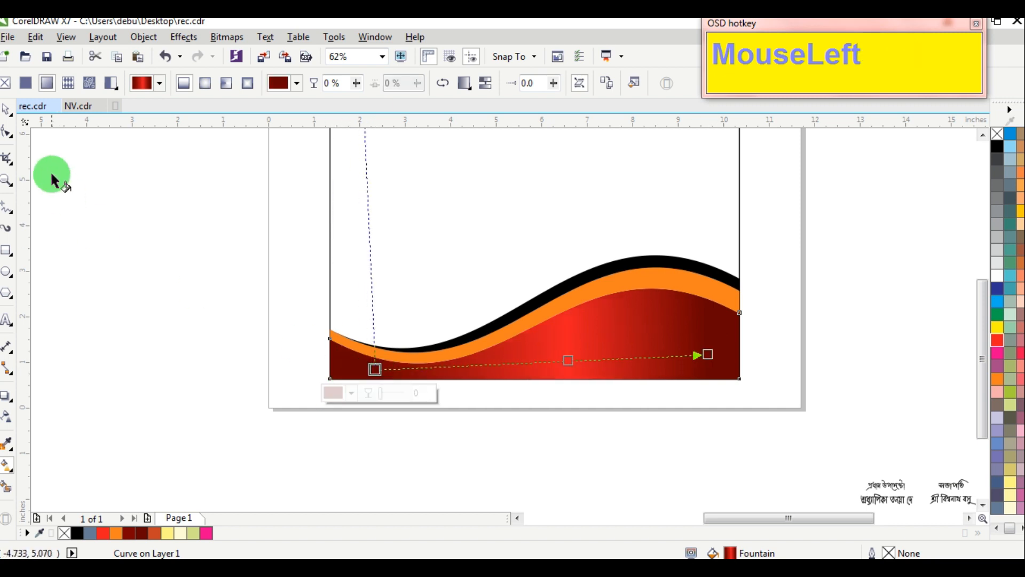
left_click(7, 114)
left_click(119, 258)
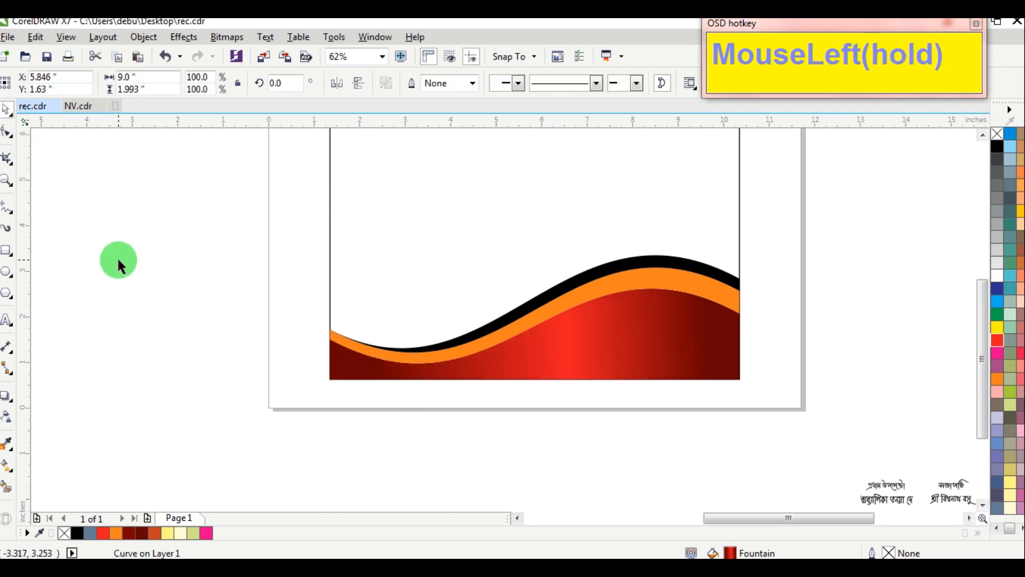
Change the middle band's fill to a deeper orange, C7 M78 Y100 K1.
left_click(581, 296)
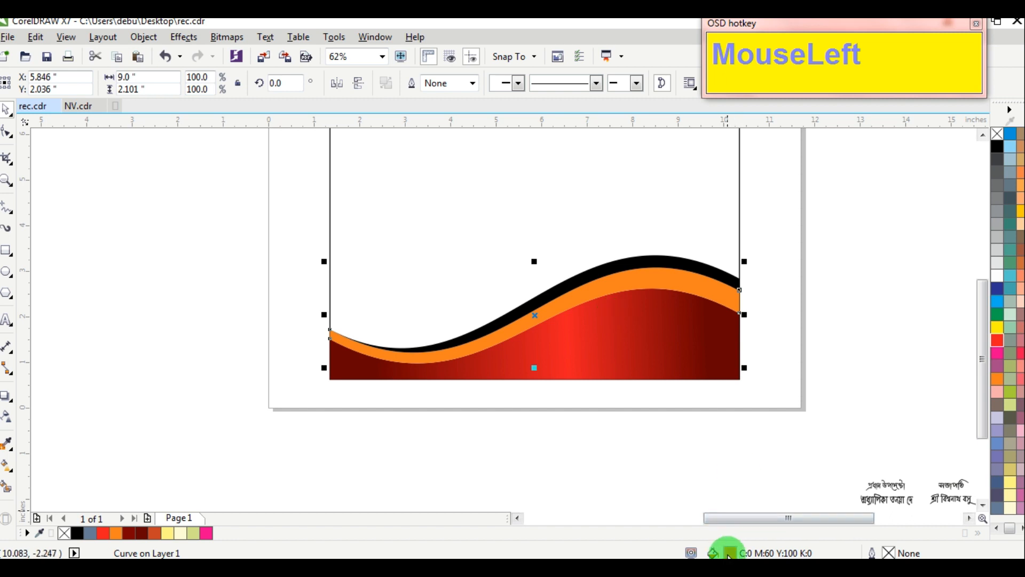
double_click(728, 554)
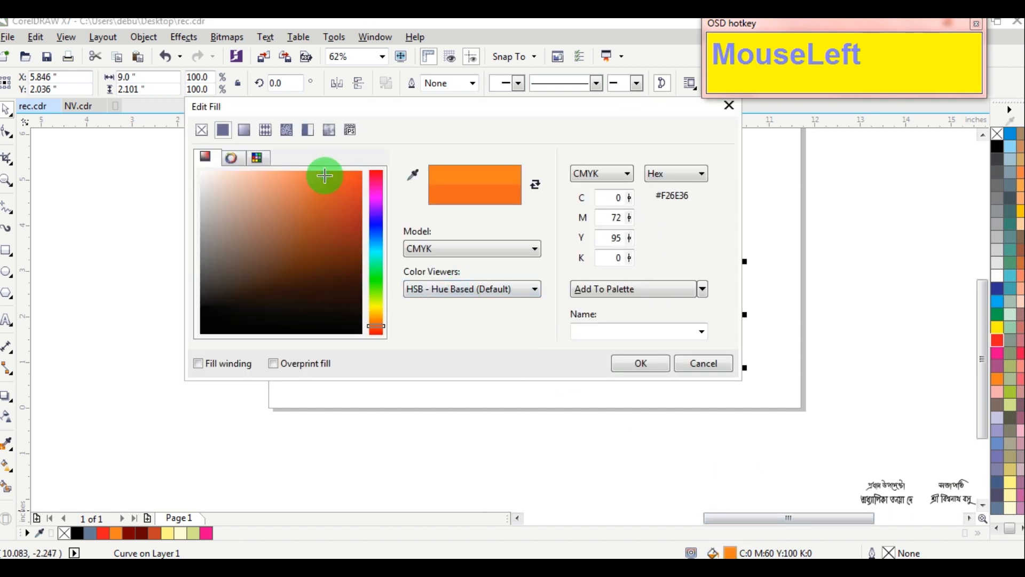
left_click_drag(324, 175, 328, 190)
left_click(642, 362)
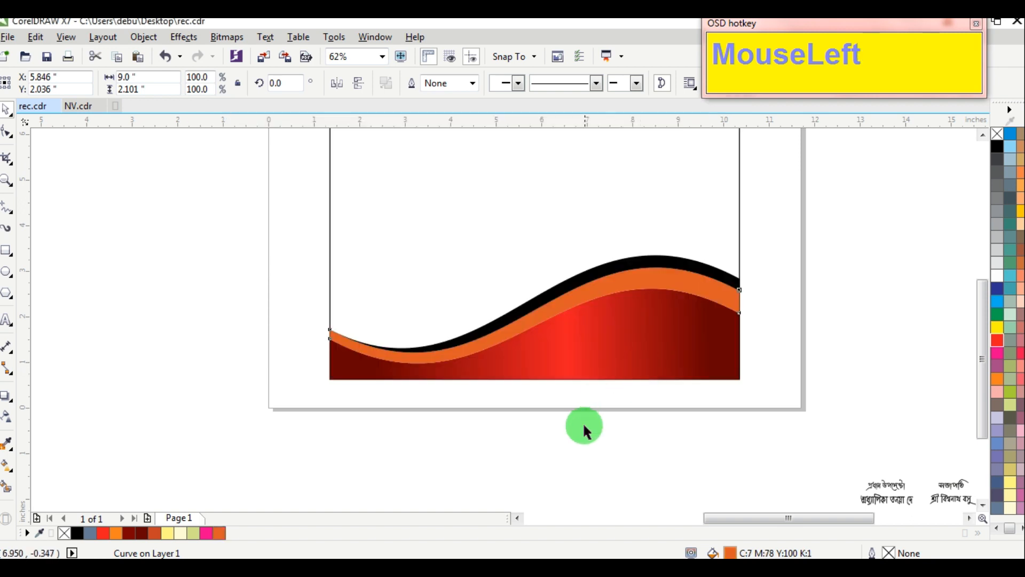
left_click(583, 427)
Apply a linear fountain fill along the middle band with deep orange at both ends and a light yellow node at 51%.
left_click(600, 293)
left_click(9, 466)
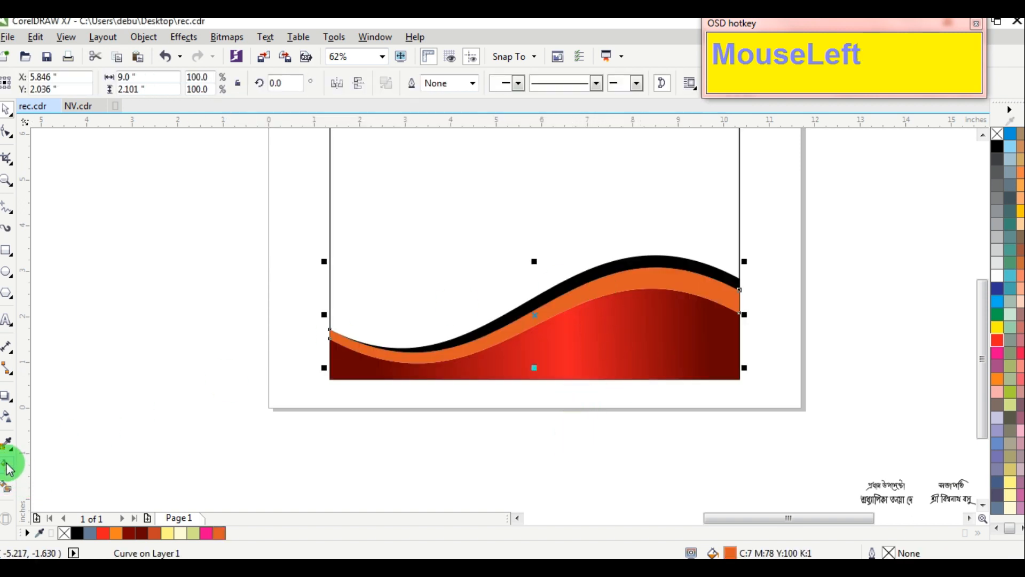
left_click(524, 325)
left_click_drag(578, 290, 658, 277)
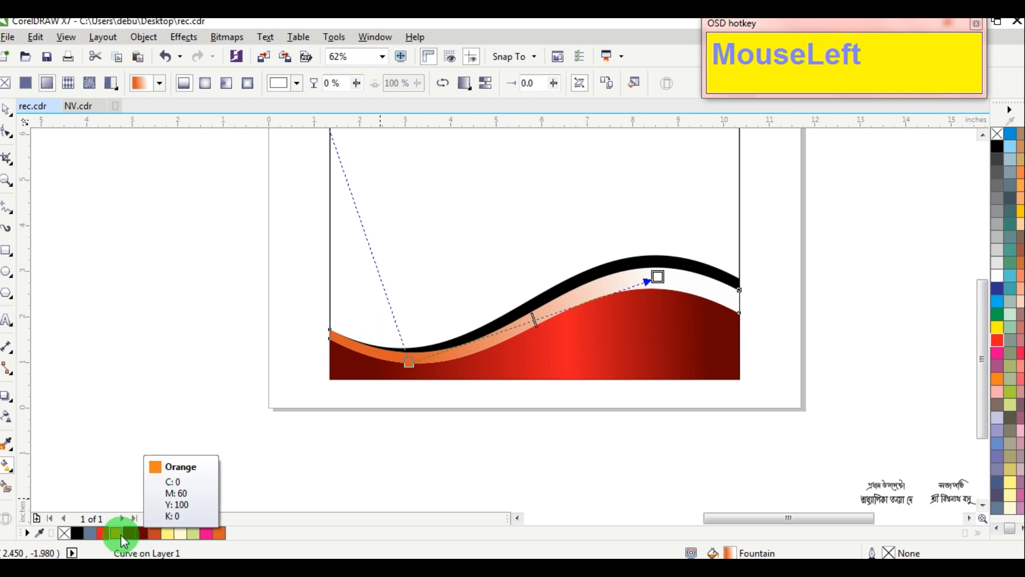
left_click(218, 533)
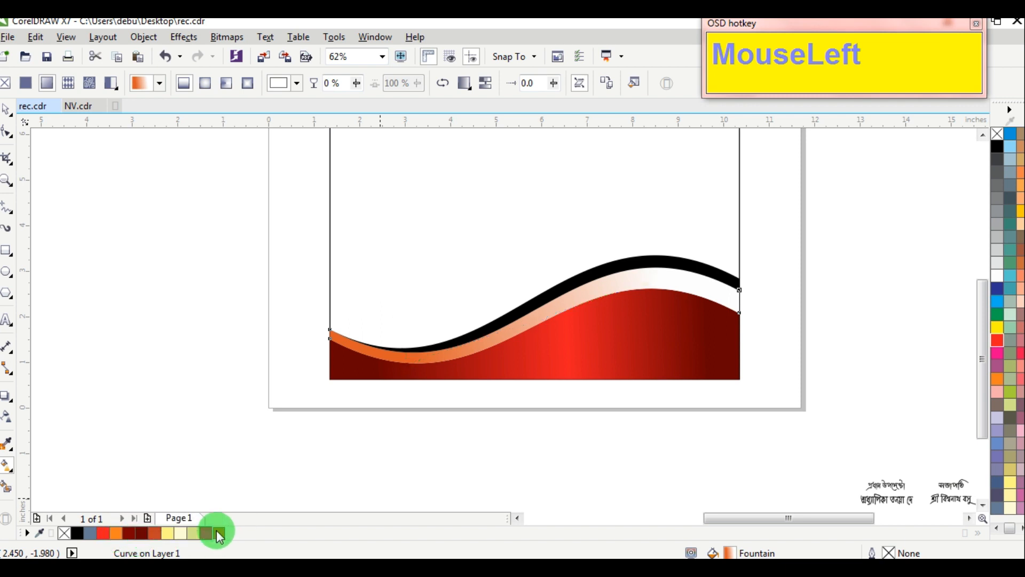
double_click(585, 303)
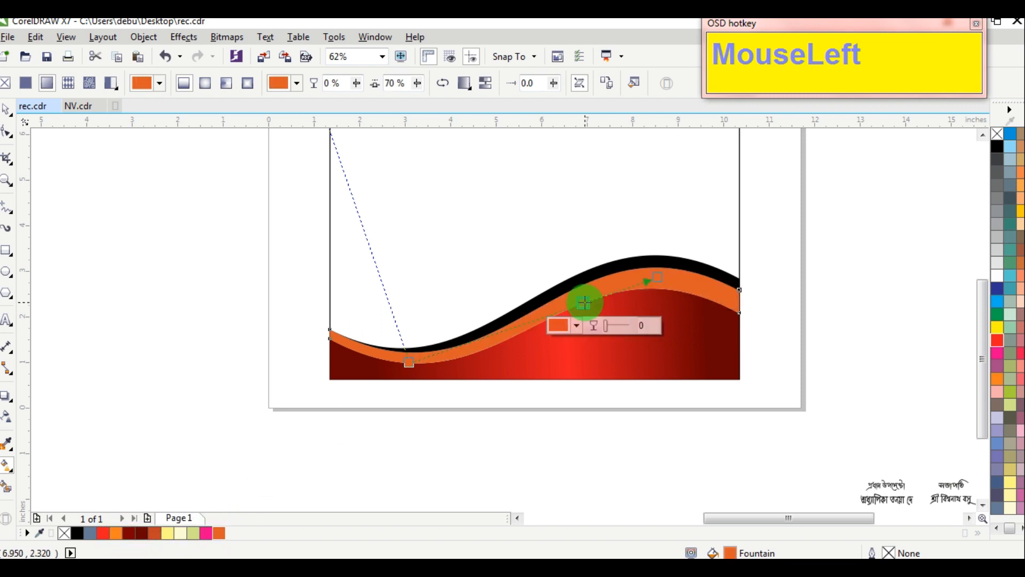
left_click_drag(585, 303, 536, 318)
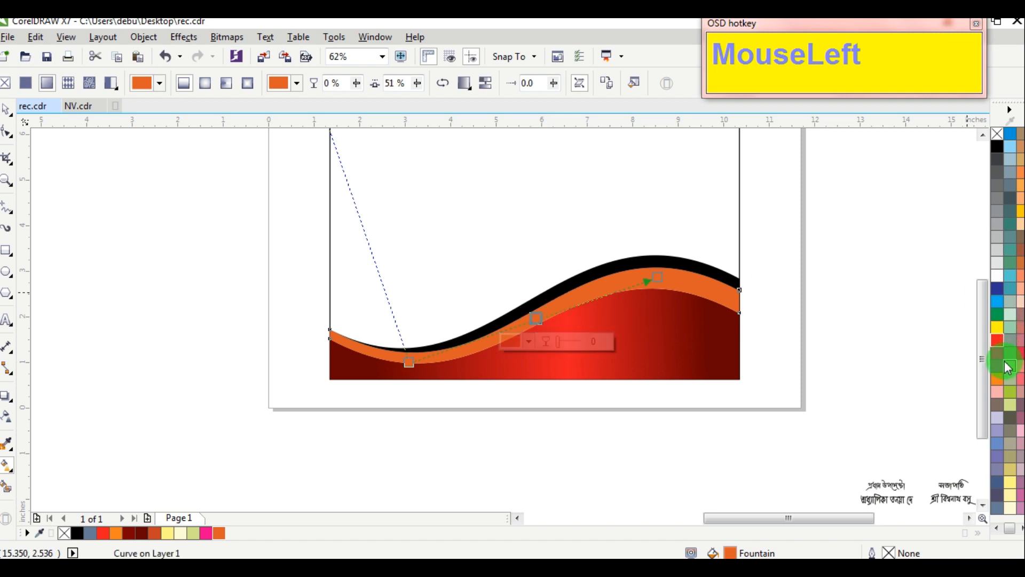
left_click(1011, 485)
Spread the band's gradient by moving its start and end nodes outward toward the left and right ends of the band.
left_click_drag(658, 277, 713, 280)
left_click_drag(409, 364, 381, 361)
left_click_drag(714, 278, 715, 290)
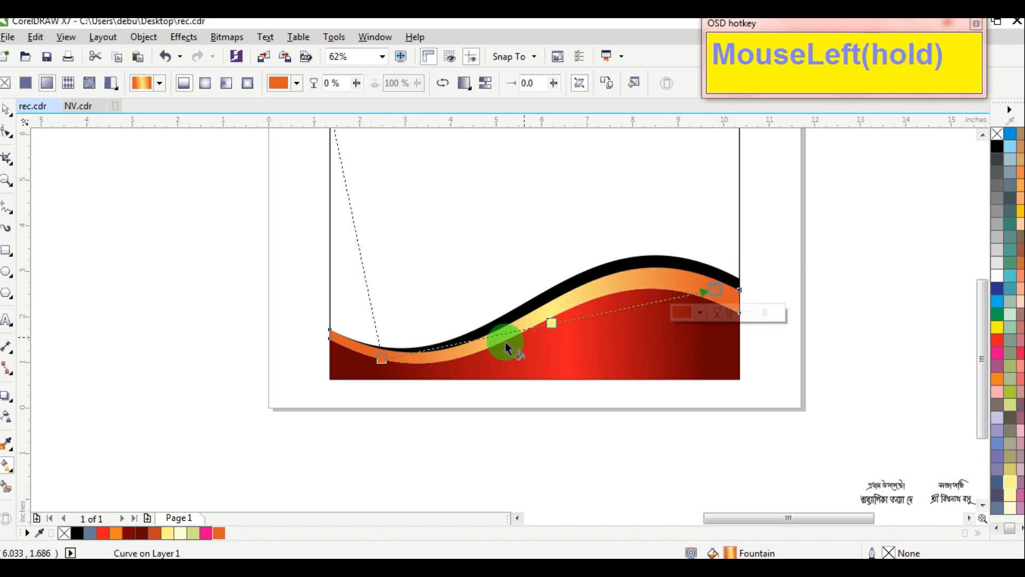
left_click_drag(382, 358, 379, 358)
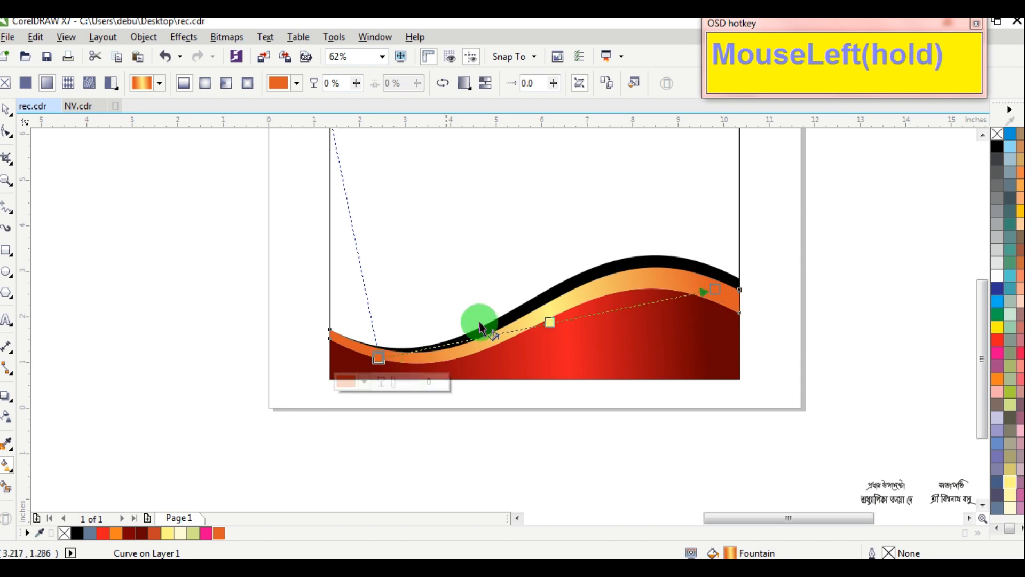
Darken the right end node of the band's gradient to C16 M89 Y100 K9.
left_click(716, 290)
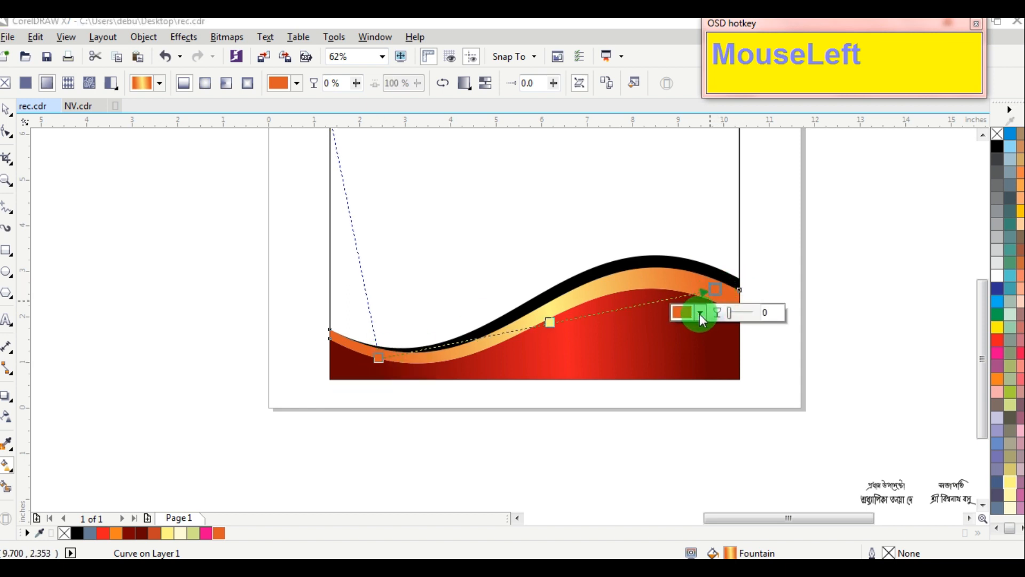
left_click(699, 313)
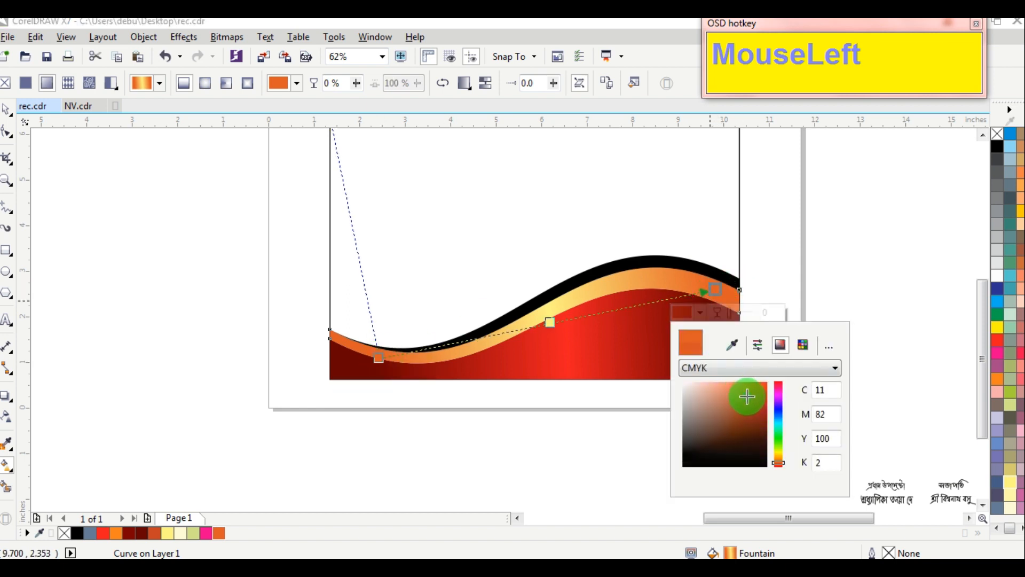
left_click_drag(753, 401, 754, 404)
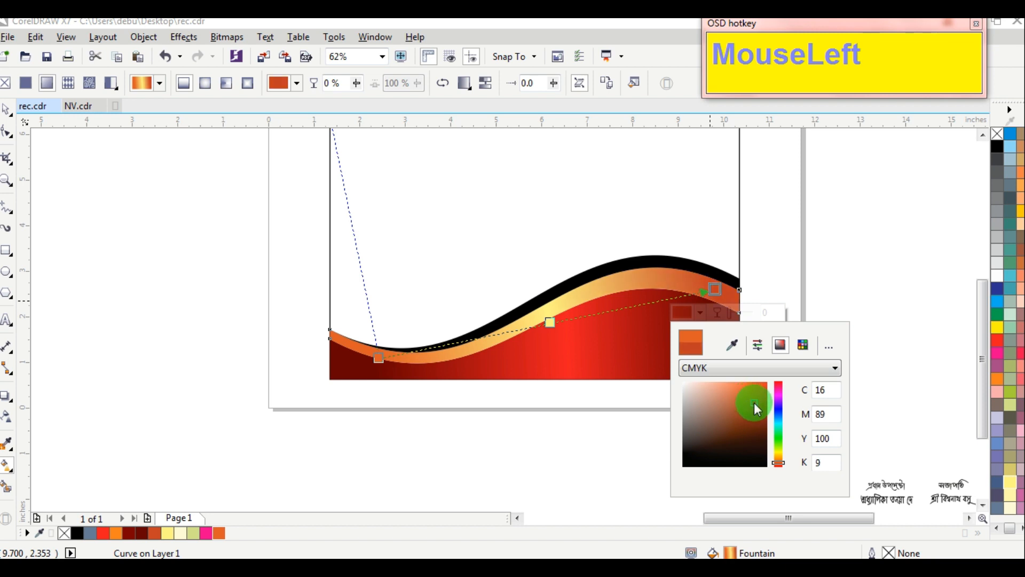
left_click(542, 415)
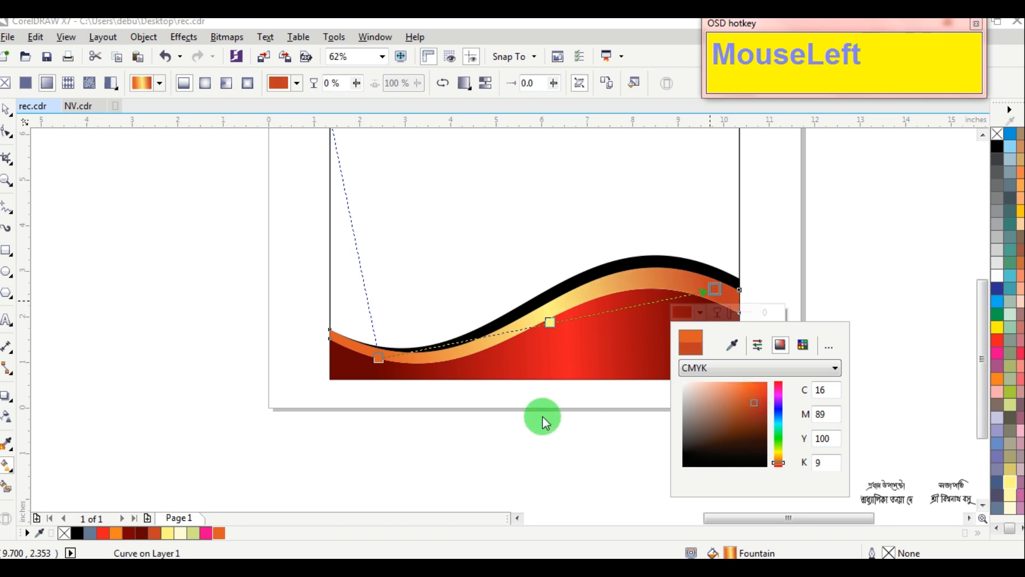
Darken the left start node of the band's gradient to C16 M89 Y100 K8 and deselect the band.
left_click(379, 359)
left_click(364, 381)
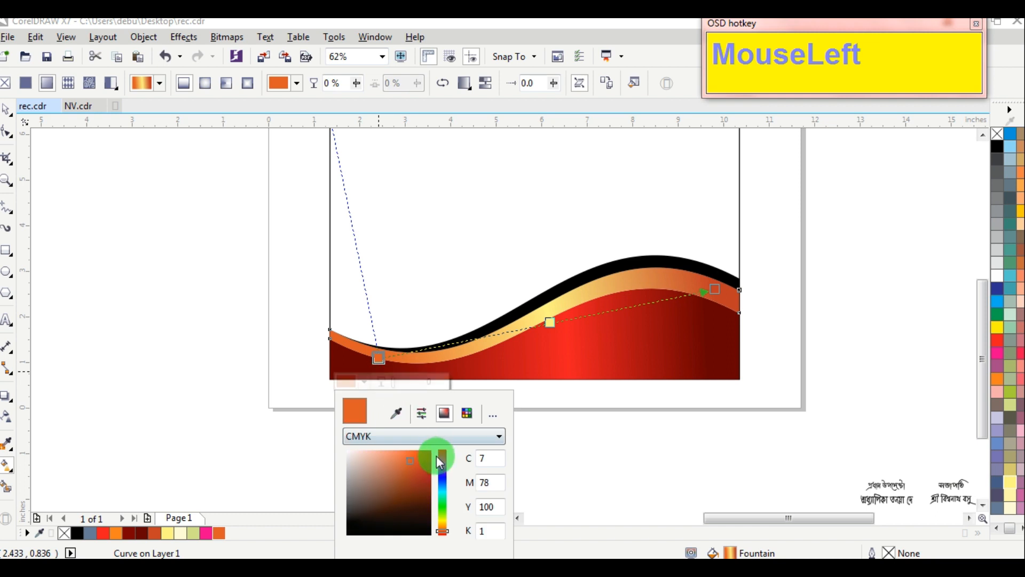
left_click_drag(412, 460, 424, 470)
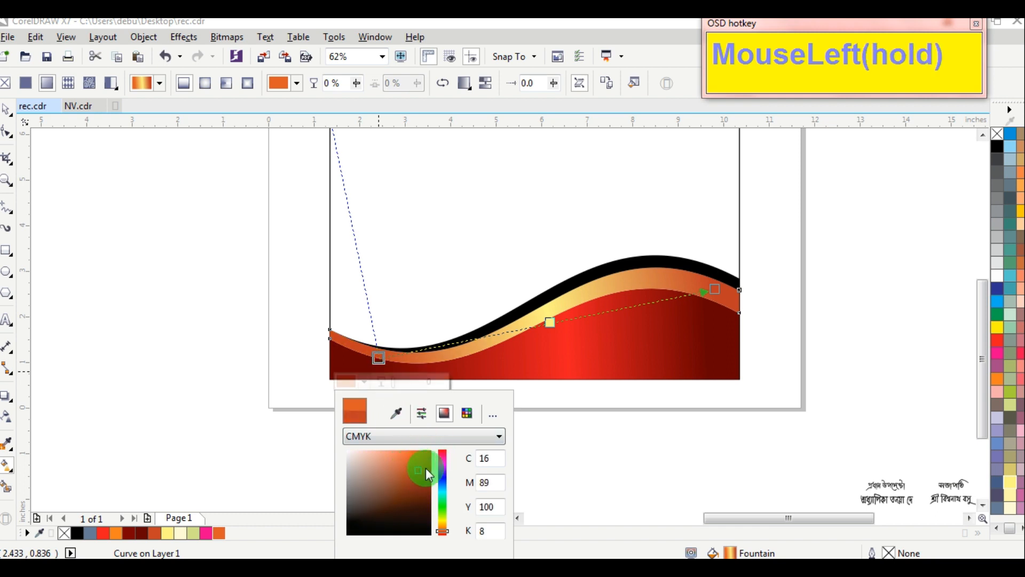
left_click(567, 460)
left_click(10, 121)
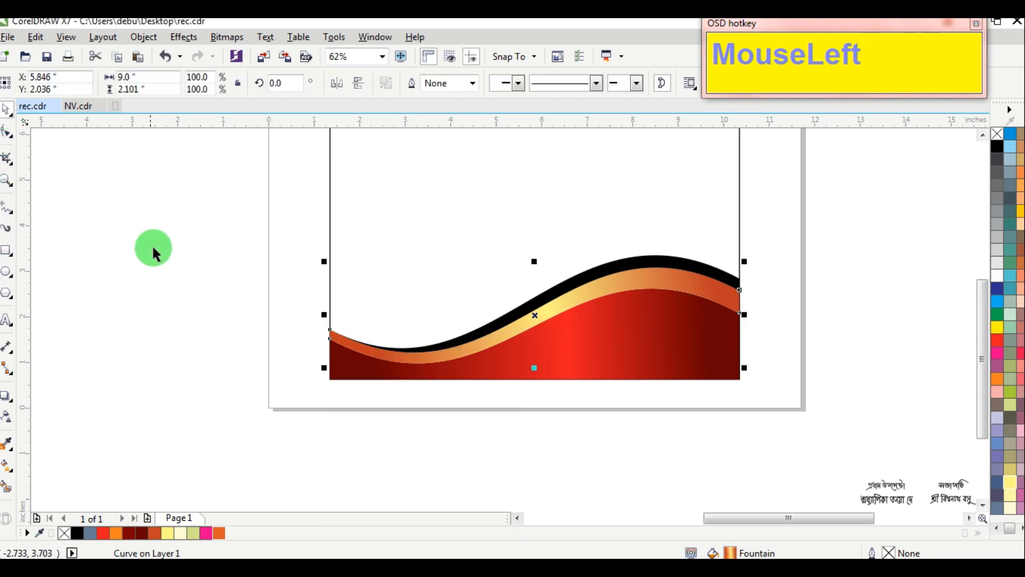
left_click(152, 244)
Create a shrunken copy of the certificate rectangle in its upper-left corner, about 5.09 inches wide and 2.25 inches high.
scroll(534, 283, "down", 1)
scroll(558, 280, "up", 1)
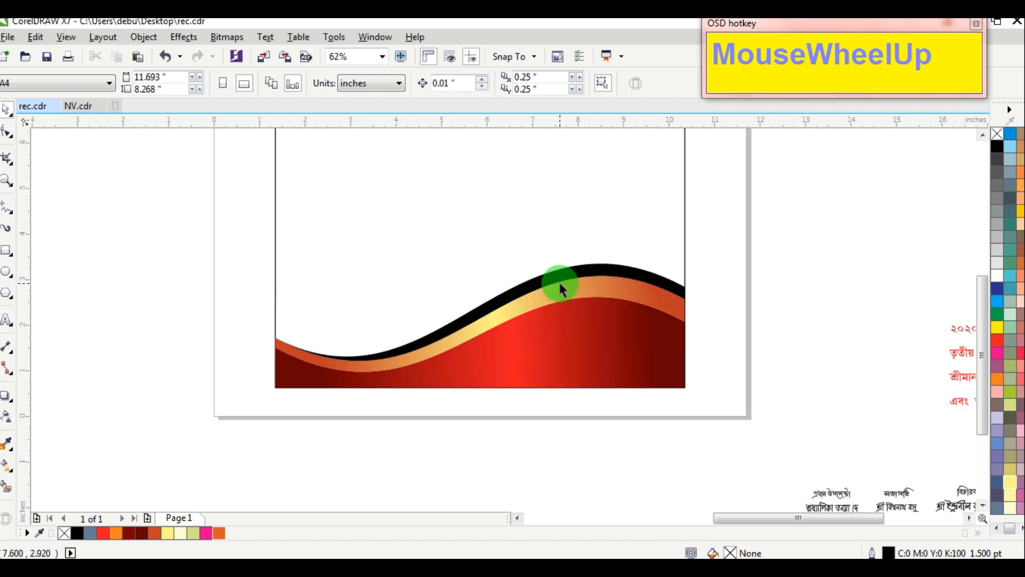
scroll(560, 283, "down", 2)
scroll(536, 250, "up", 1)
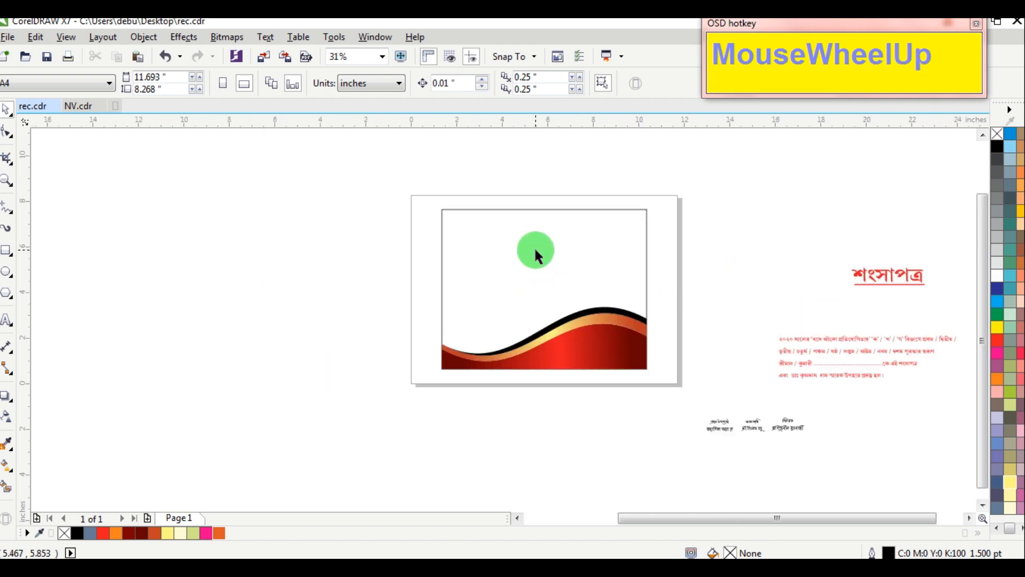
left_click(518, 247)
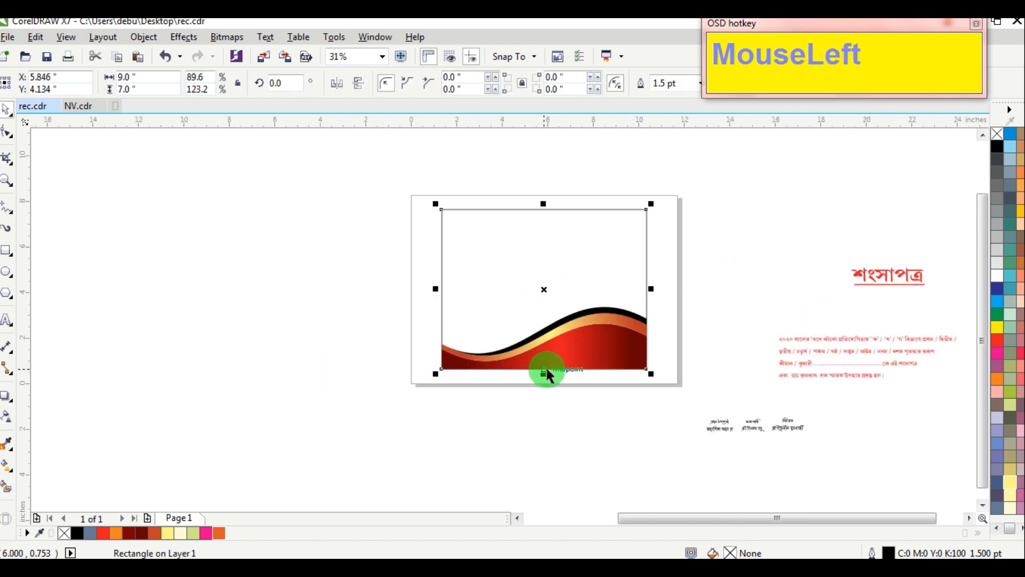
left_click_drag(544, 374, 543, 263)
right_click(542, 263)
left_click_drag(646, 235, 543, 237)
Convert the small upper-left rectangle to curves and delete its lower-right node to form a triangle.
scroll(542, 238, "up", 4)
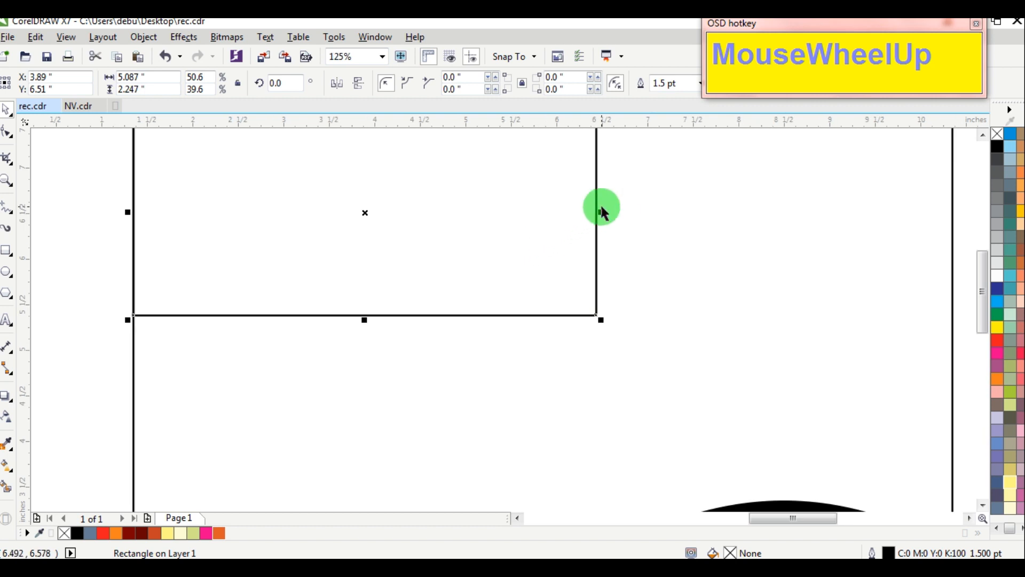
right_click(598, 189)
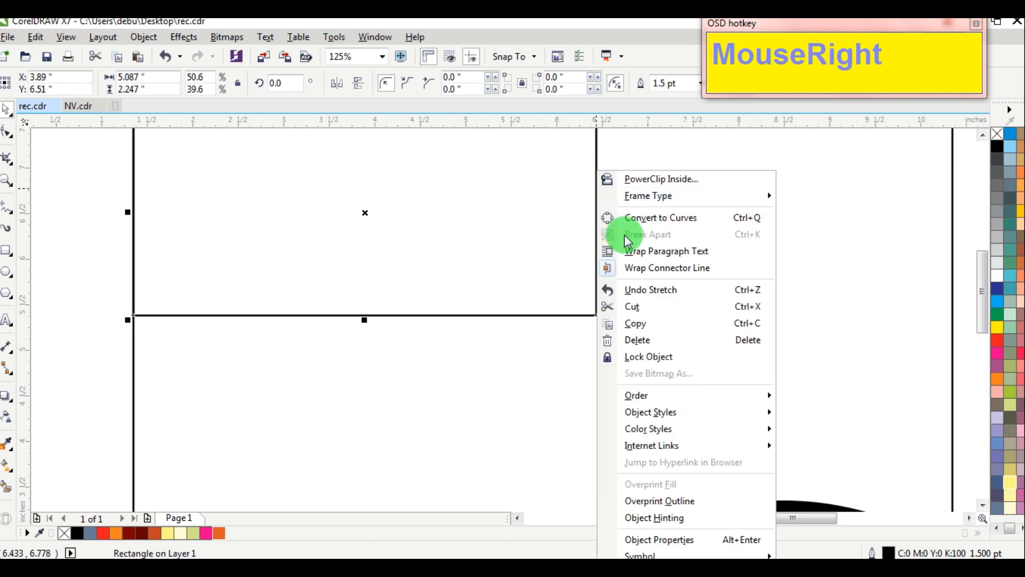
left_click(644, 218)
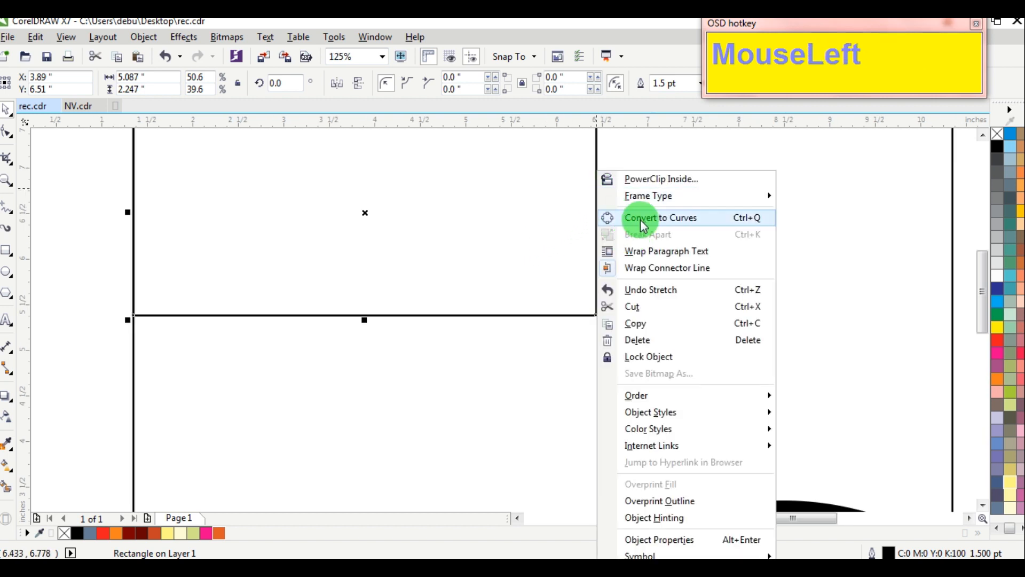
left_click(7, 132)
left_click(609, 319)
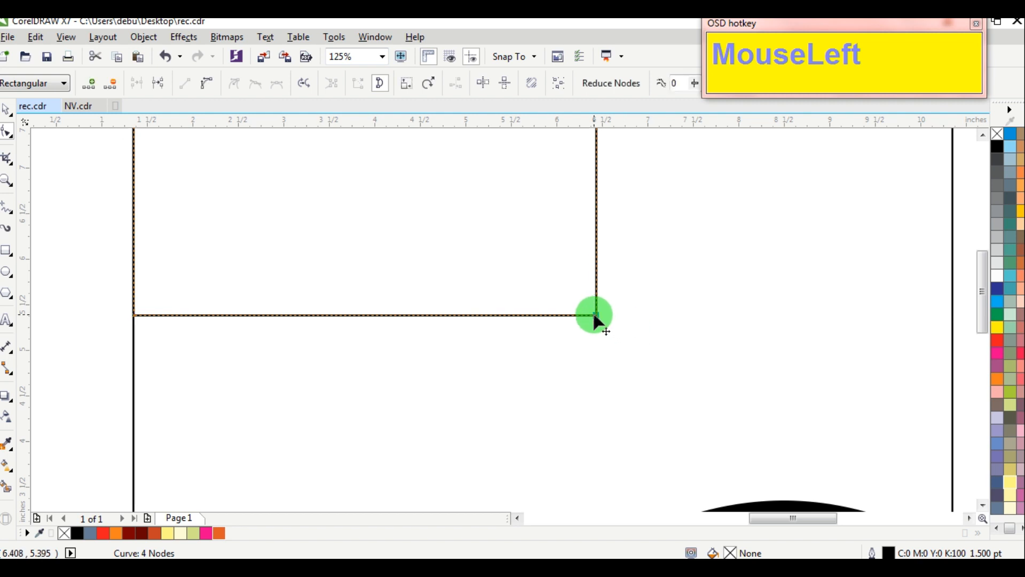
scroll(512, 232, "down", 3)
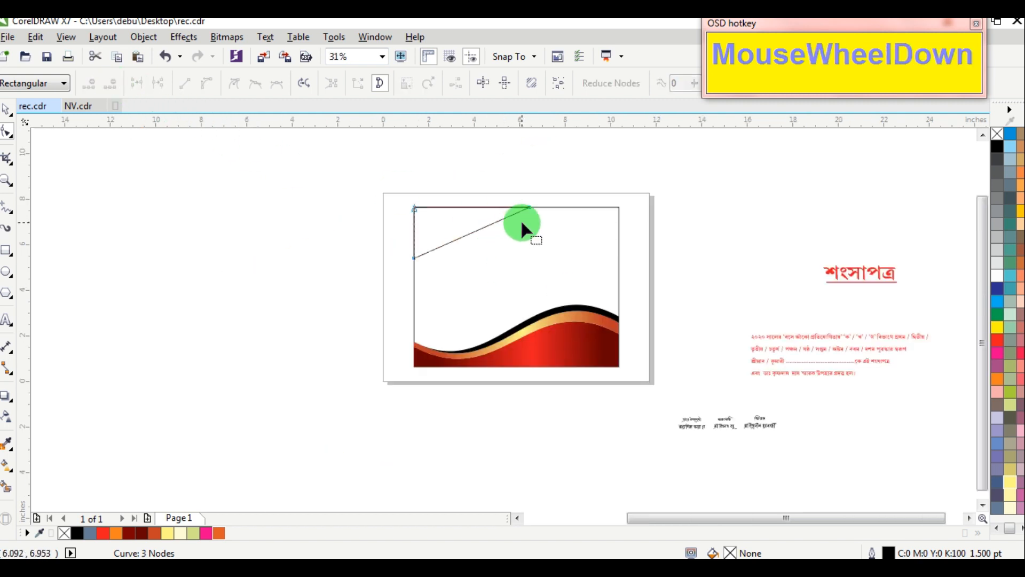
Move the triangle's right node 0.225 inches outward along the top edge and bend its diagonal into a curve bowed toward the corner.
scroll(521, 229, "up", 3)
left_click_drag(550, 202, 569, 203)
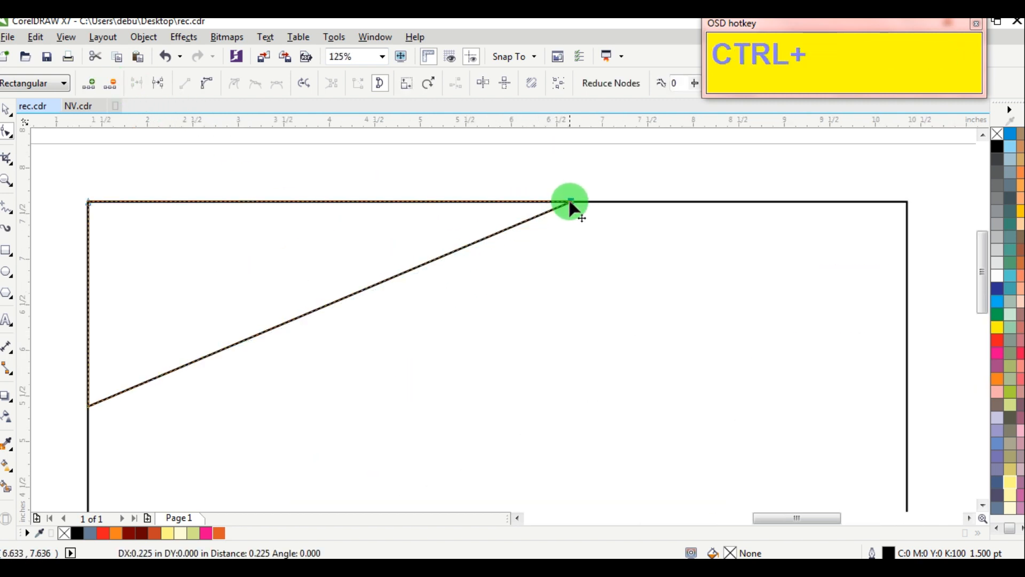
left_click(272, 327)
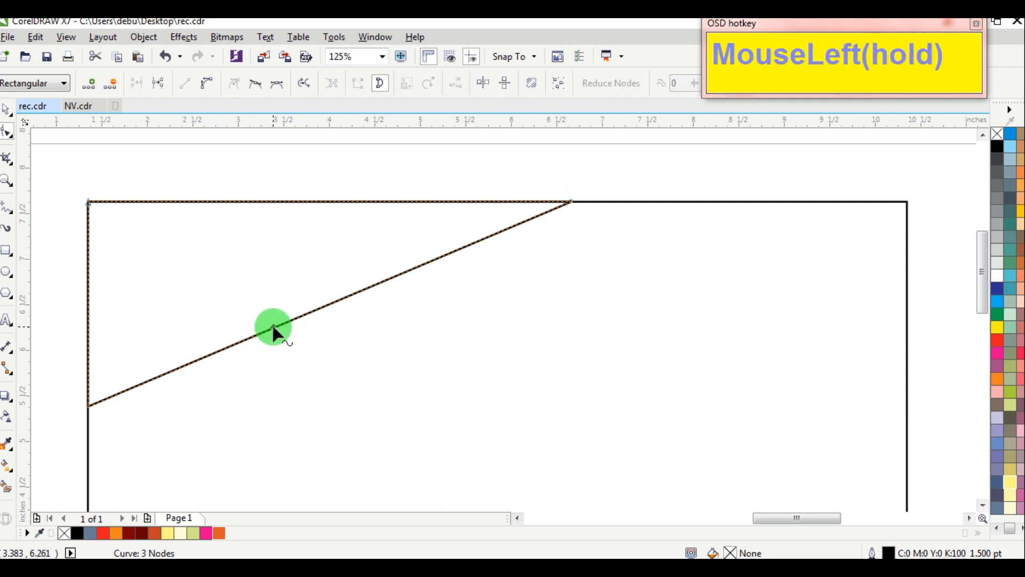
left_click(207, 84)
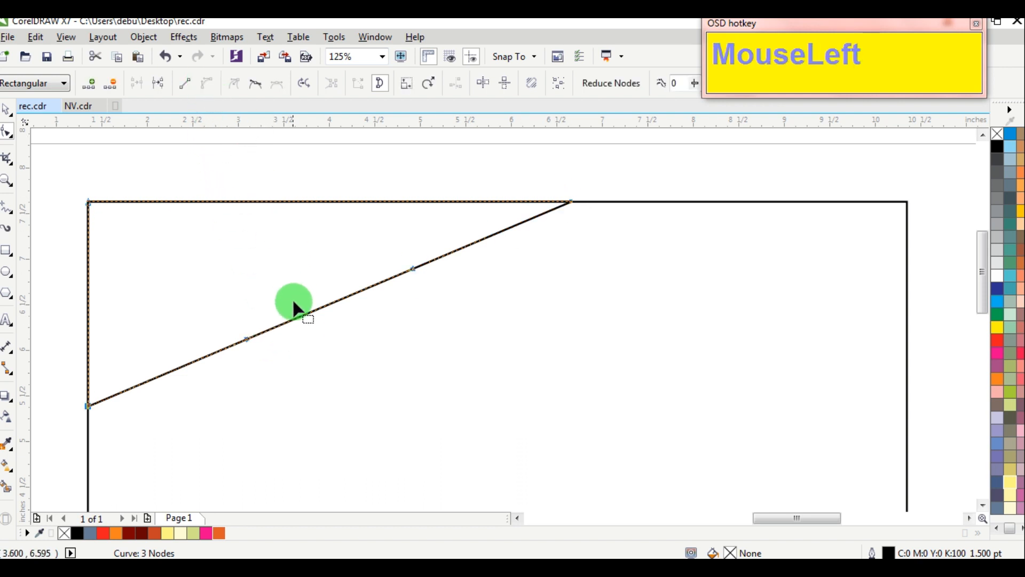
left_click_drag(295, 319, 261, 267)
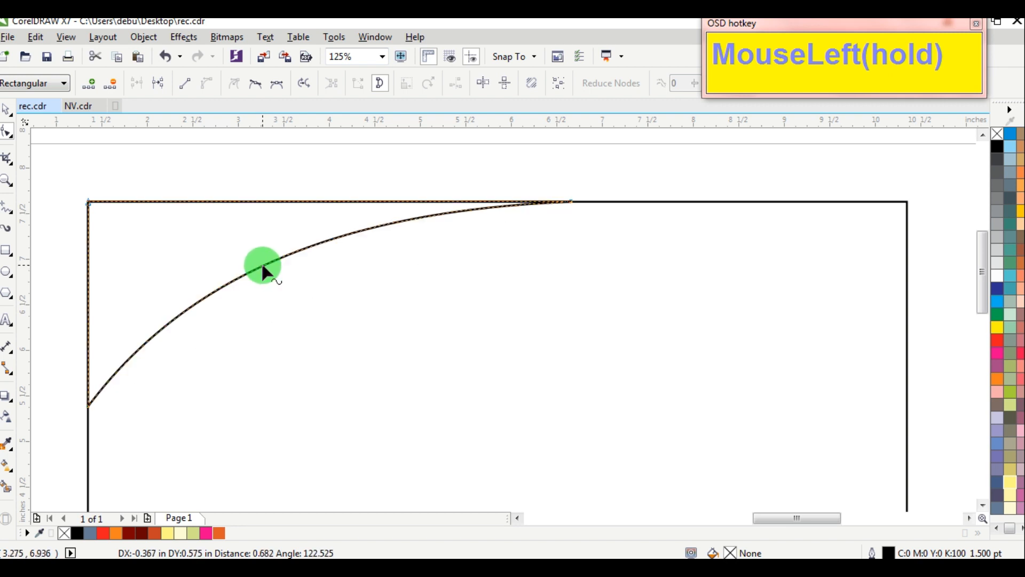
Lower the corner shape's bottom node slightly and scale the shape from its upper-left corner to about 6.47 by 3.18 inches.
scroll(172, 385, "down", 3)
scroll(145, 434, "up", 1)
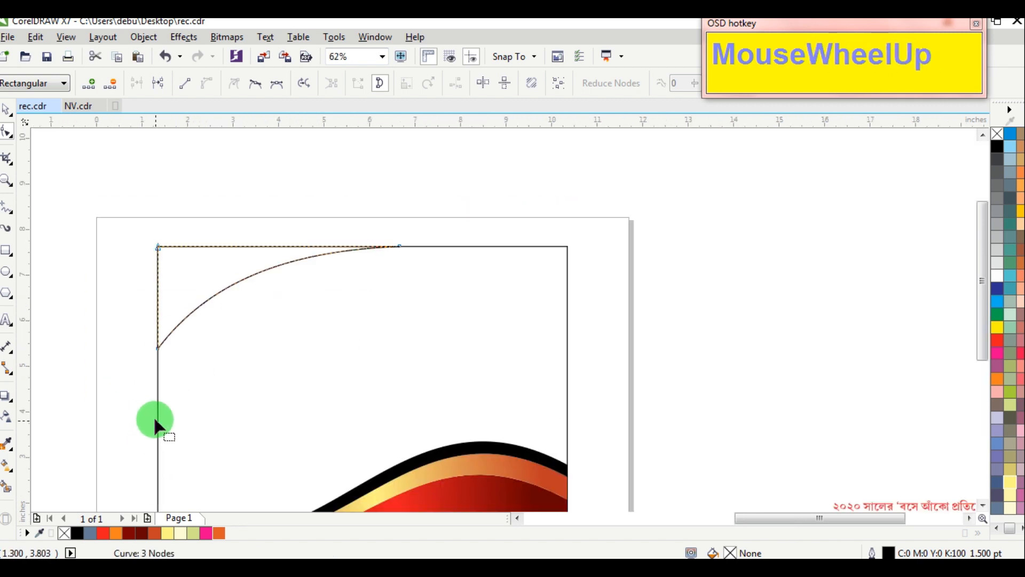
left_click(158, 349, "ctrl")
left_click_drag(158, 350, 159, 366)
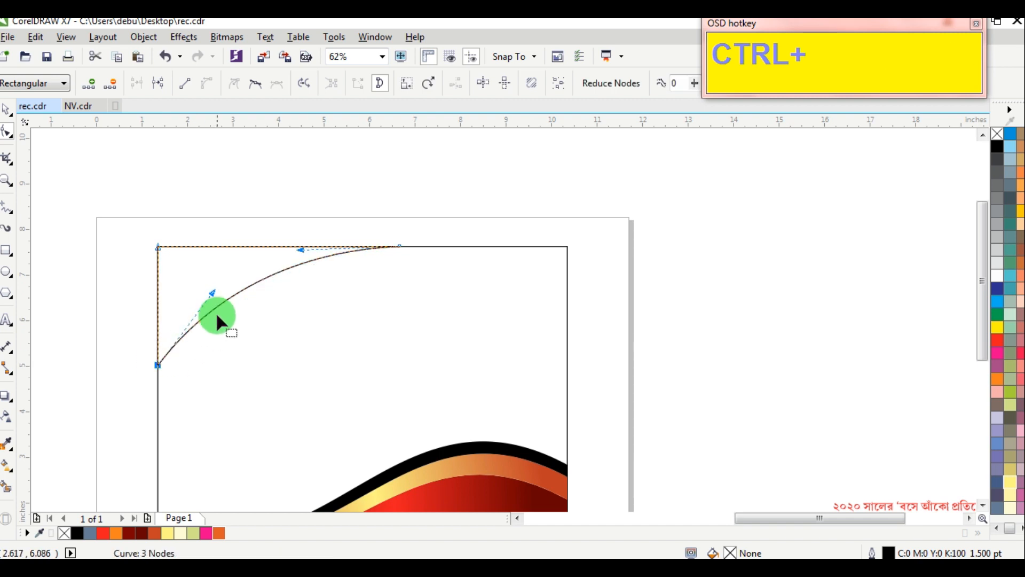
left_click(6, 114)
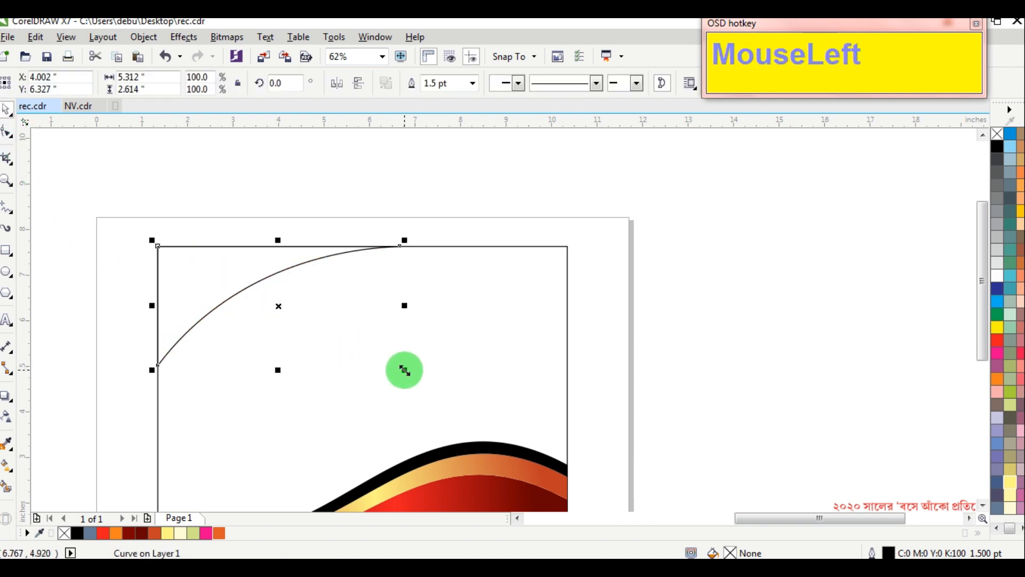
left_click_drag(404, 370, 457, 415)
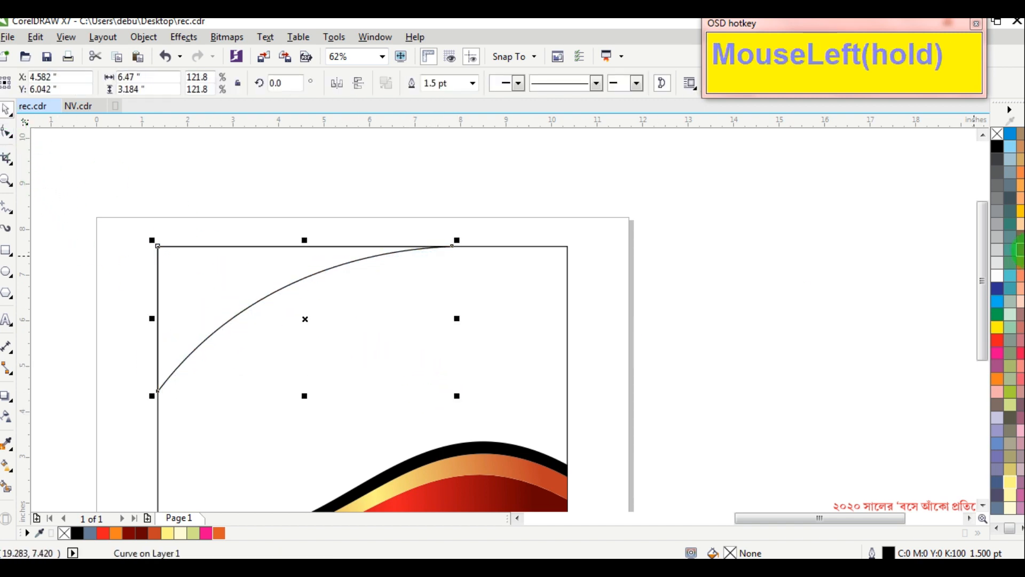
Fill the corner shape with black and remove its outline.
left_click(996, 146)
right_click(996, 136)
left_click(784, 229)
scroll(626, 348, "down", 3)
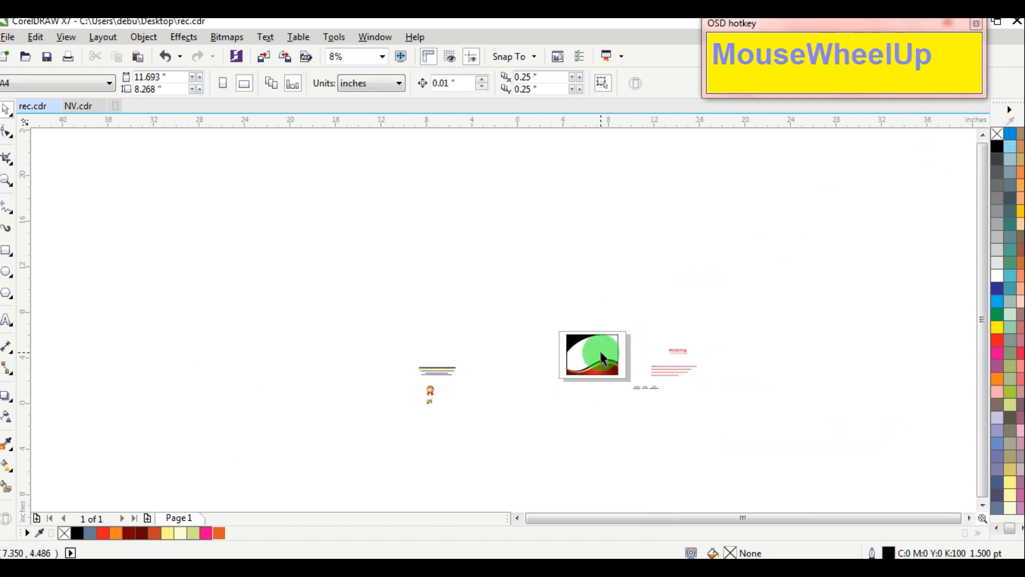
scroll(603, 359, "up", 3)
Copy and paste the black corner shape in place and enlarge the copy to about 7.49 by 3.68 inches.
left_click(515, 298)
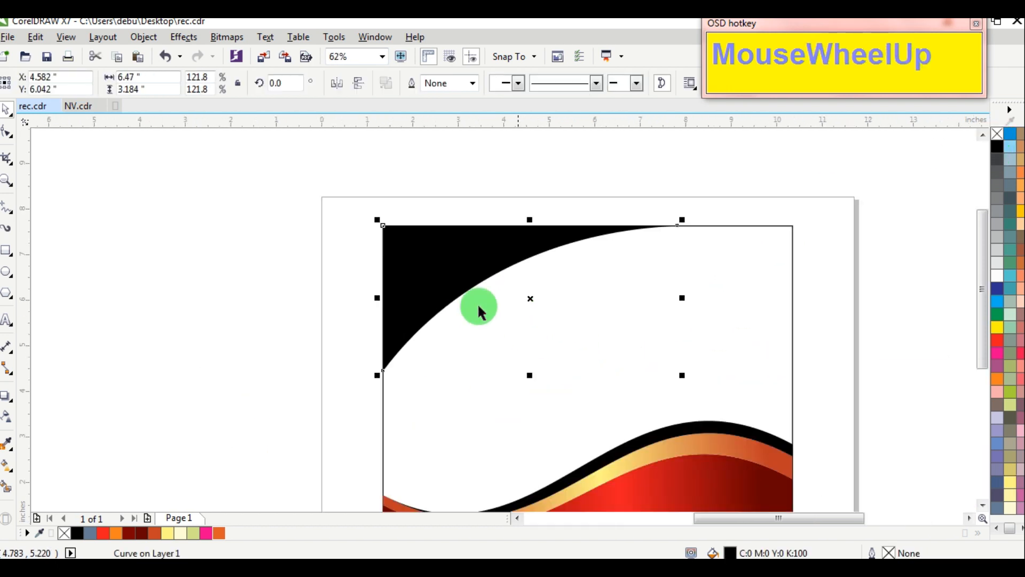
right_click(421, 258)
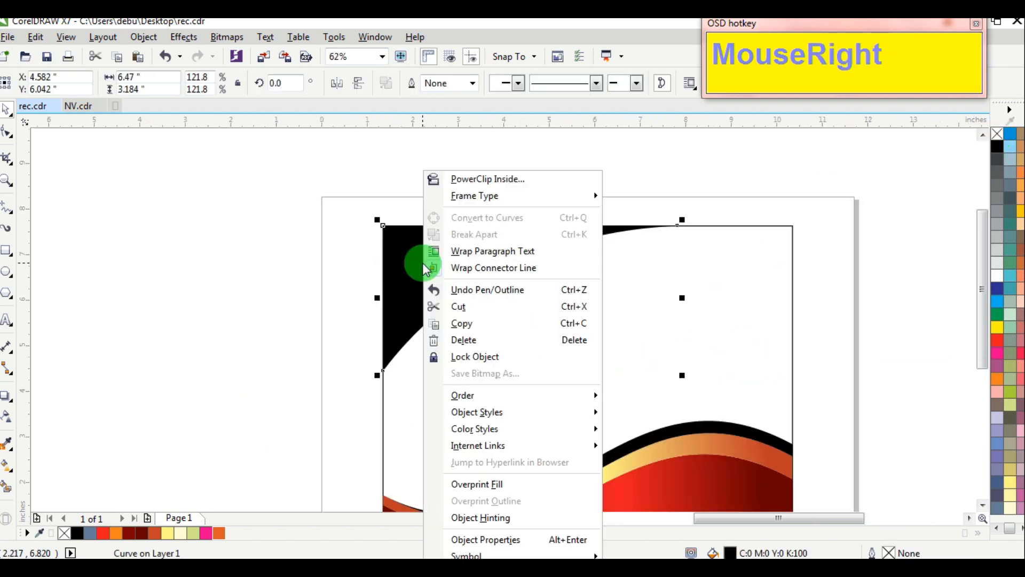
left_click(468, 330)
left_click(209, 244)
right_click(180, 235)
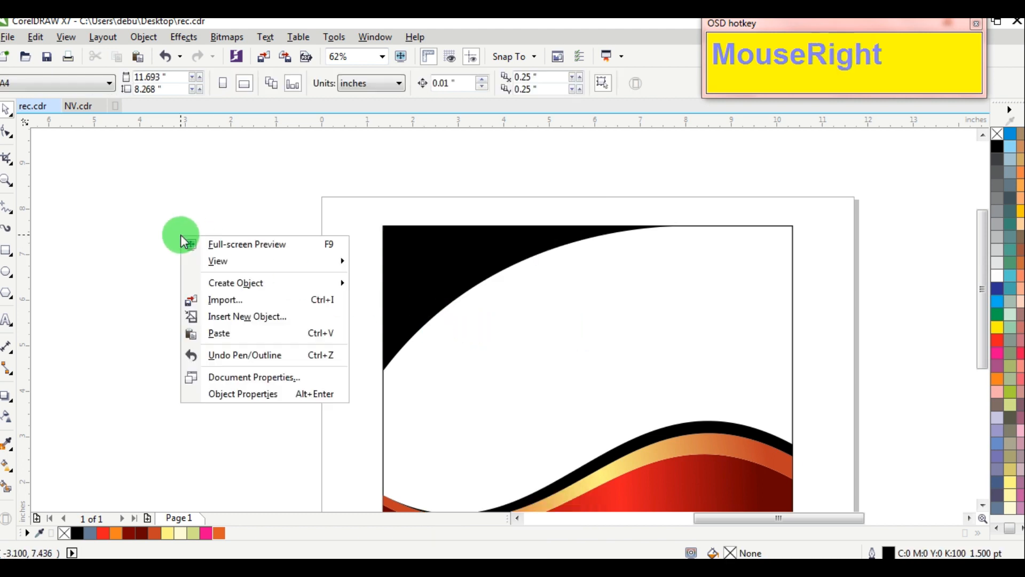
left_click(245, 332)
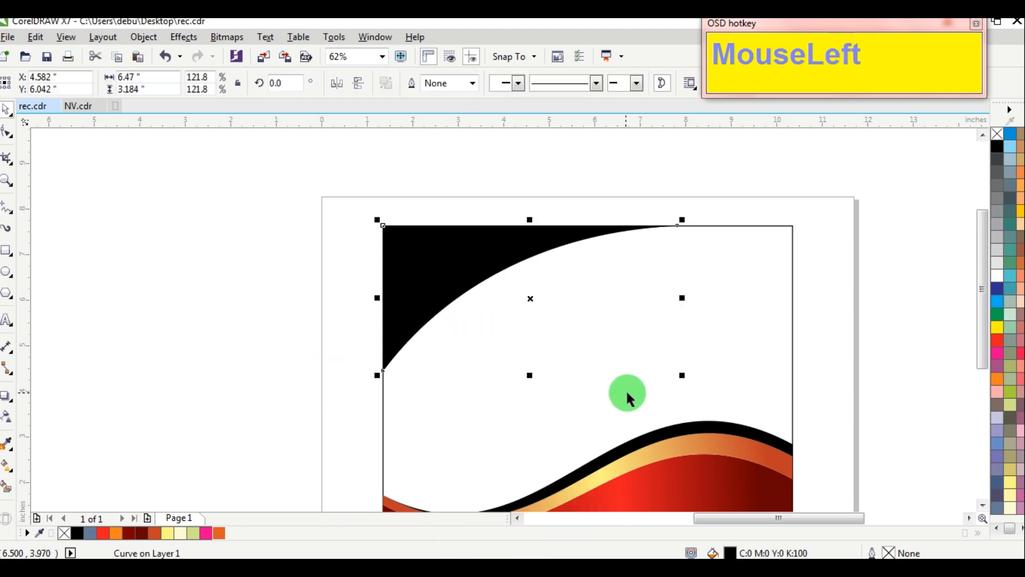
left_click_drag(686, 378, 731, 407)
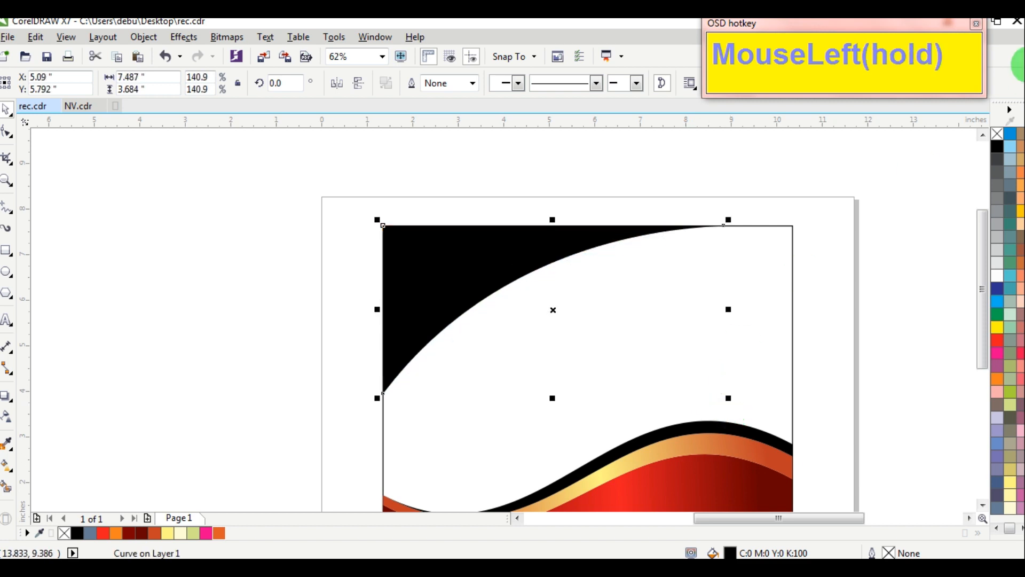
Remove the enlarged copy's fill and give it a black hairline outline.
left_click(997, 135)
right_click(997, 147)
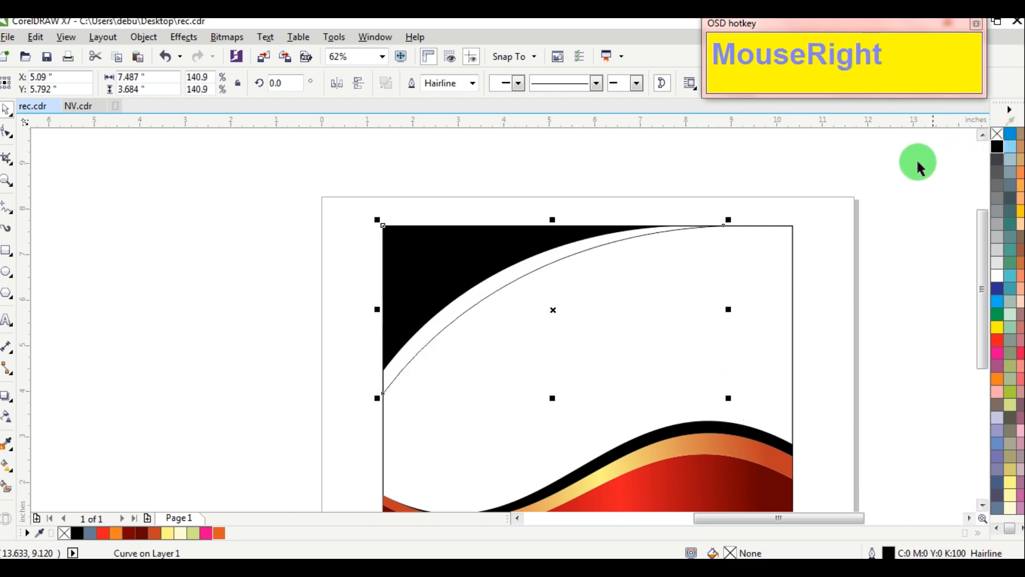
left_click(581, 191)
left_click(8, 491)
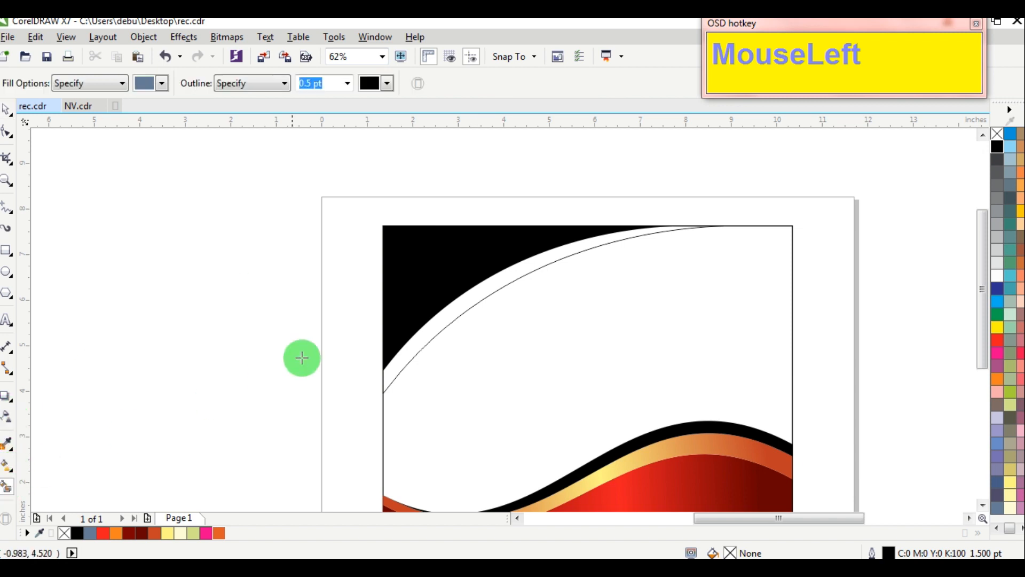
left_click(444, 313)
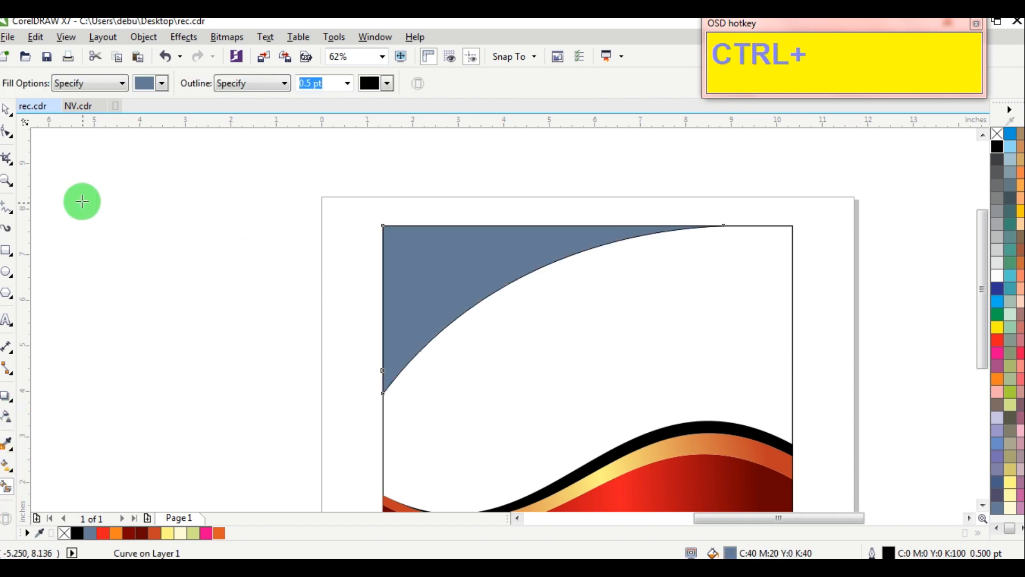
key("ctrl+z")
left_click(7, 114)
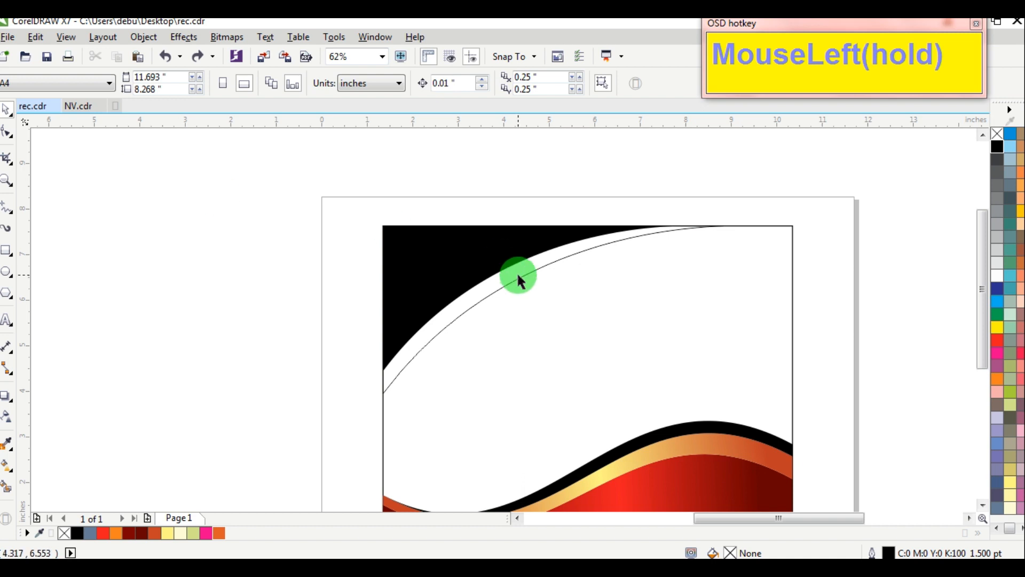
left_click_drag(517, 274, 326, 235)
key("ctrl+z")
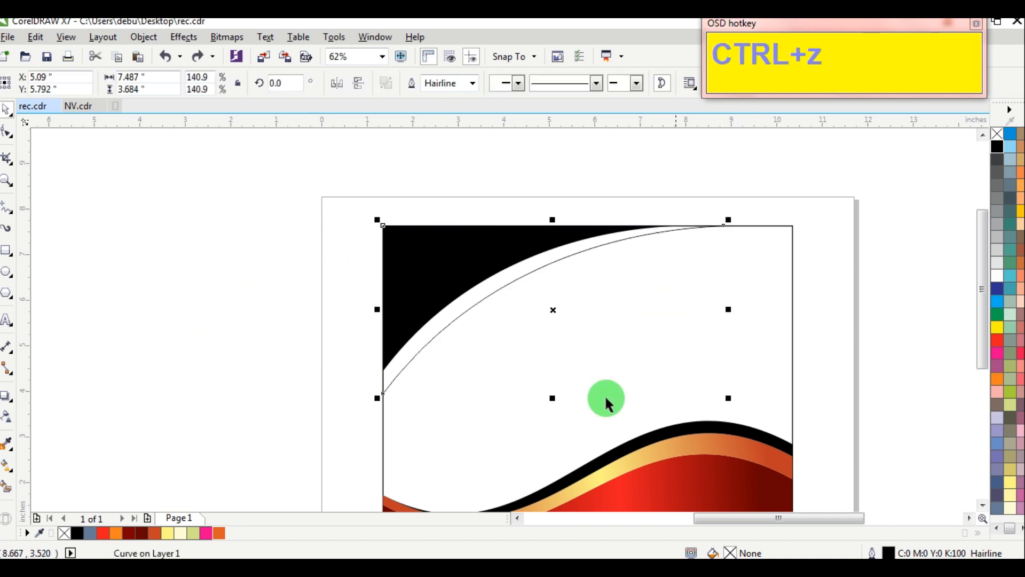
Copy only the fill property from the gold gradient wave band onto the enlarged corner shape.
left_click(35, 37)
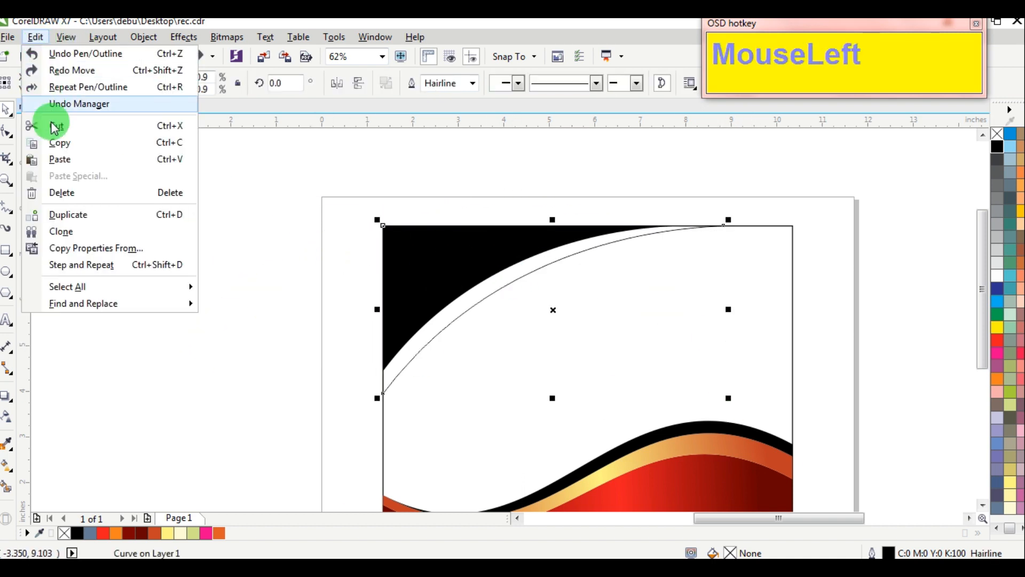
left_click(96, 249)
left_click(393, 280)
left_click(528, 324)
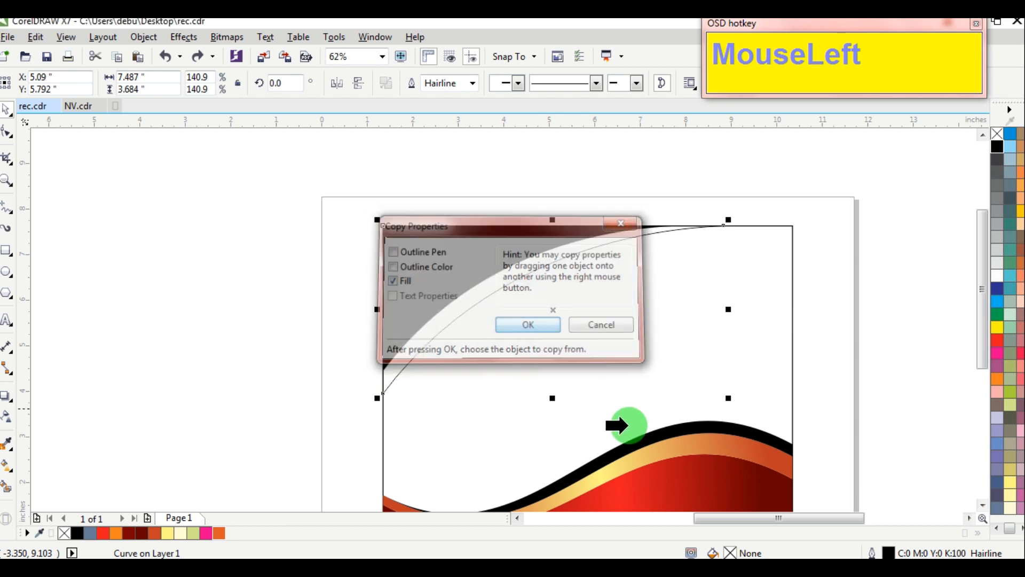
left_click(648, 448)
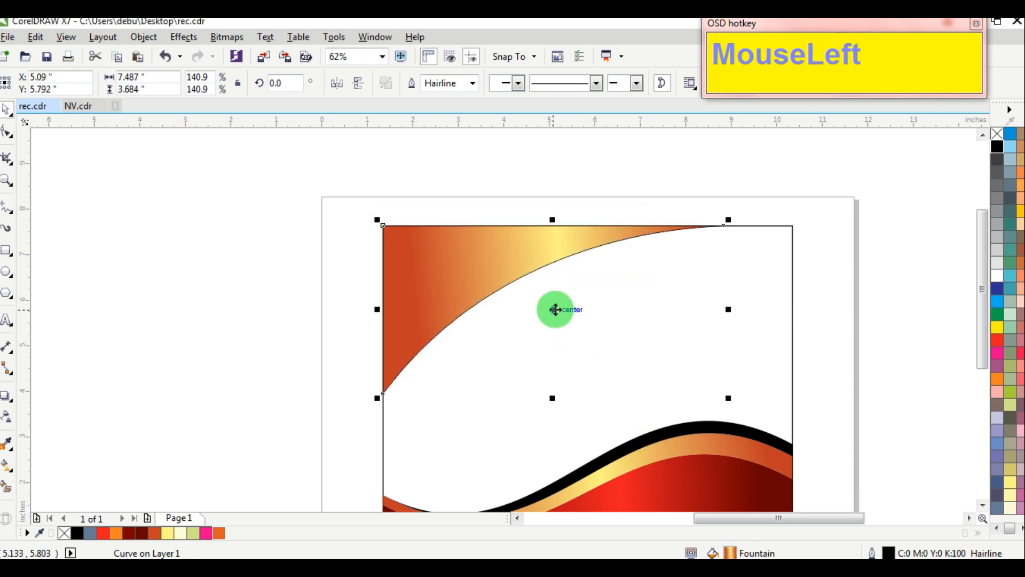
Send the gradient corner shape behind the black one and remove its outline.
key("End")
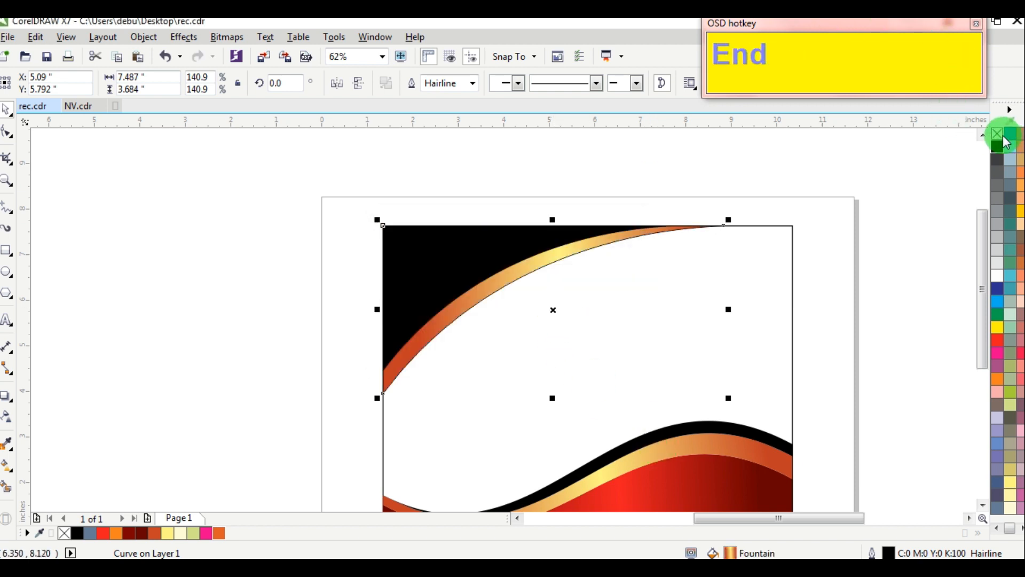
right_click(1001, 136)
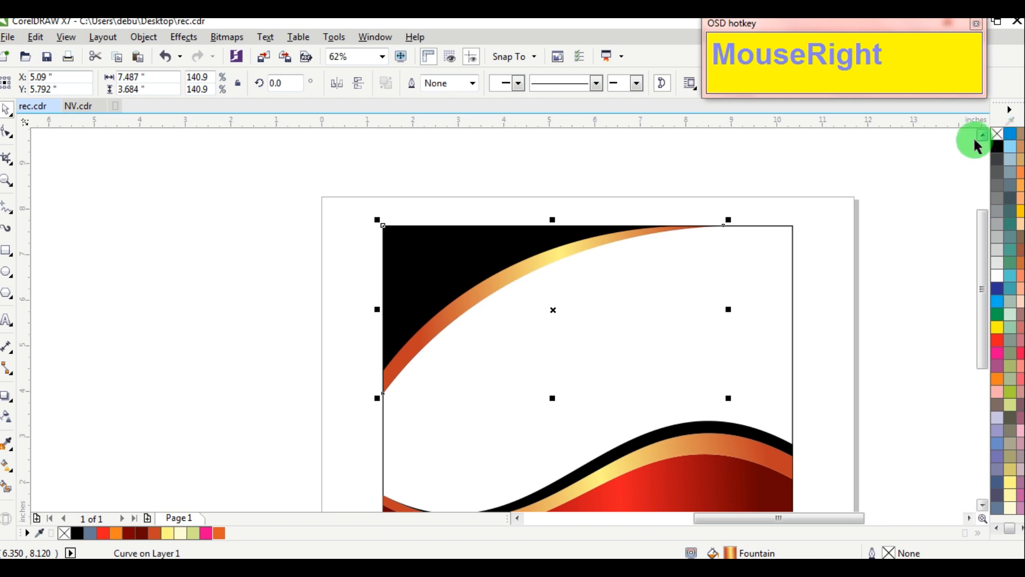
Move the gradient's end and start nodes onto the upper and lower ends of the gold corner band and deselect it.
left_click(12, 472)
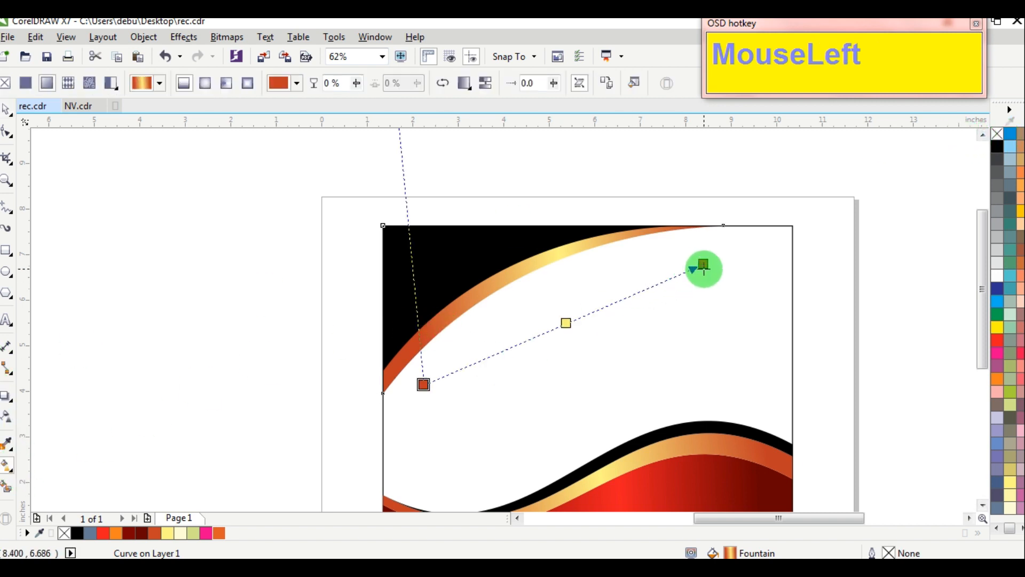
left_click_drag(704, 267, 642, 227)
left_click(425, 384)
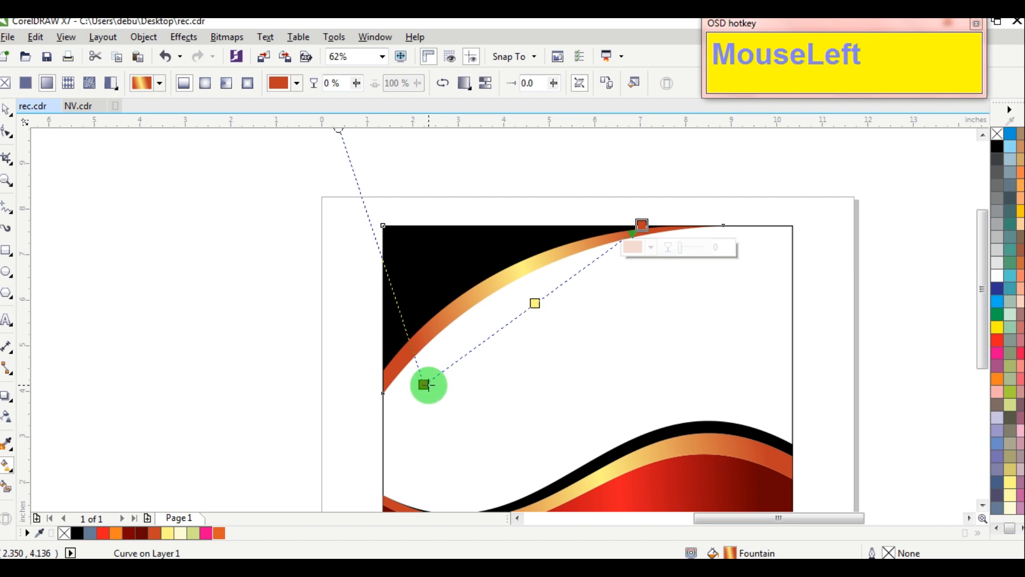
left_click_drag(425, 384, 396, 378)
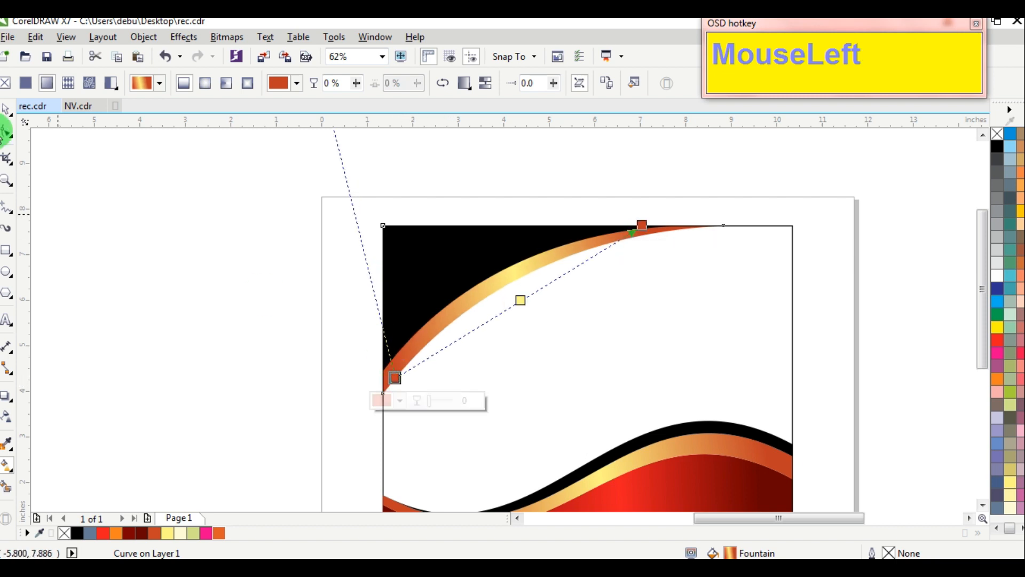
left_click(6, 109)
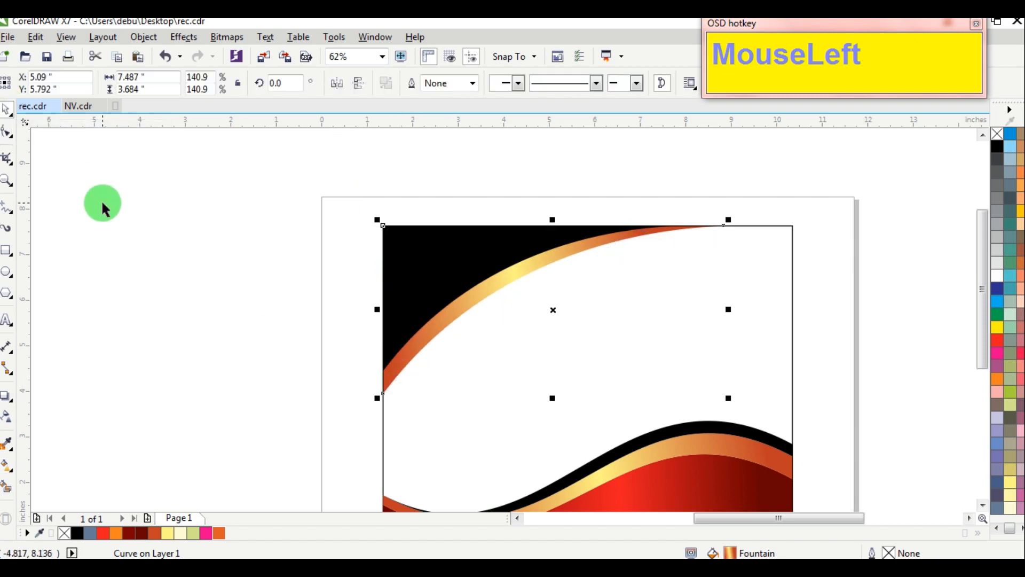
left_click(223, 277)
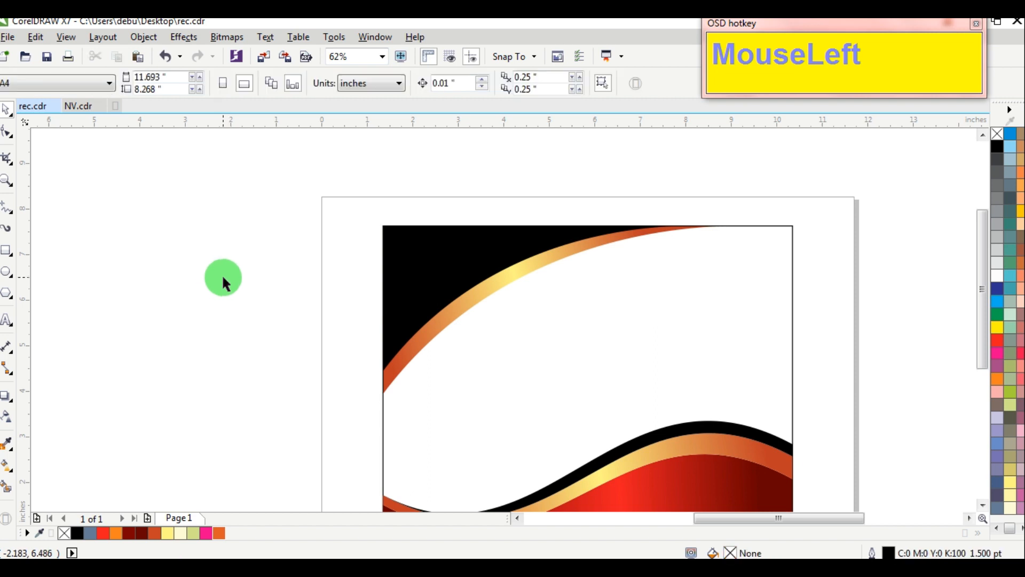
scroll(224, 278, "down", 1)
scroll(368, 289, "up", 1)
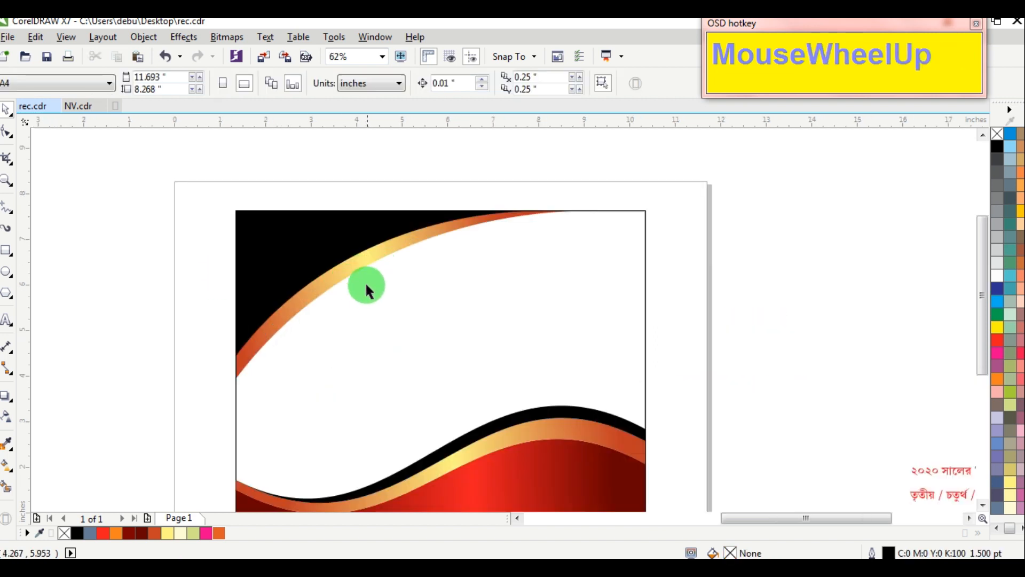
left_click(348, 266)
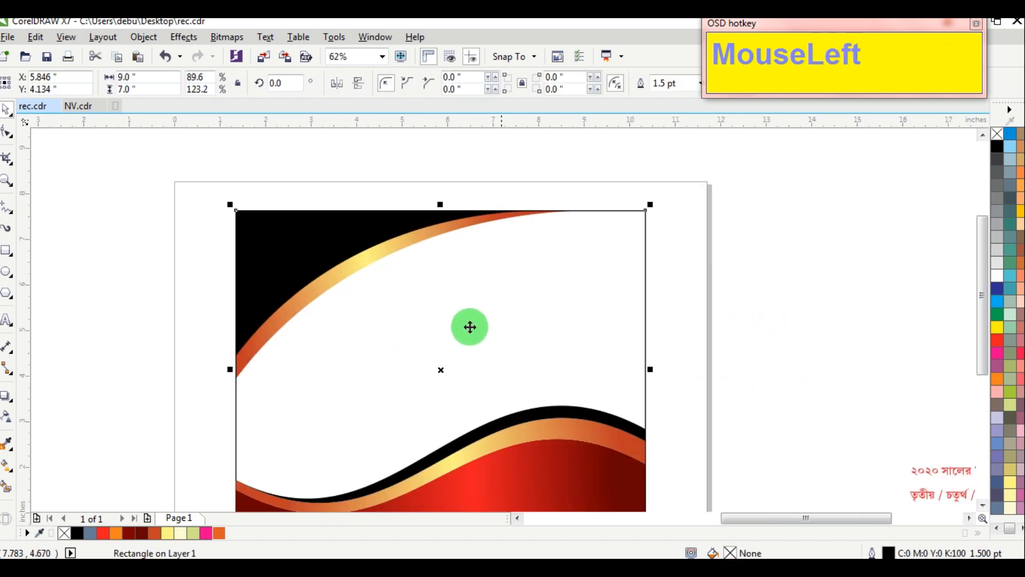
left_click(433, 192)
left_click_drag(363, 266, 382, 289)
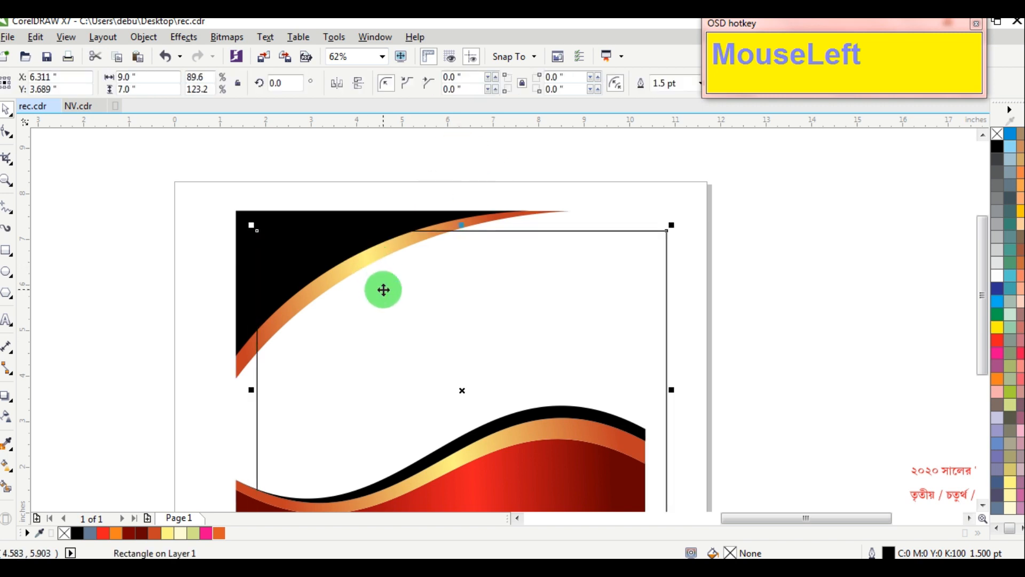
key("alt+BackSpace")
Make an enlarged copy of the gold corner shape, about 8.22 by 4.05 inches, keeping its upper-left corner fixed.
left_click(362, 264, "alt")
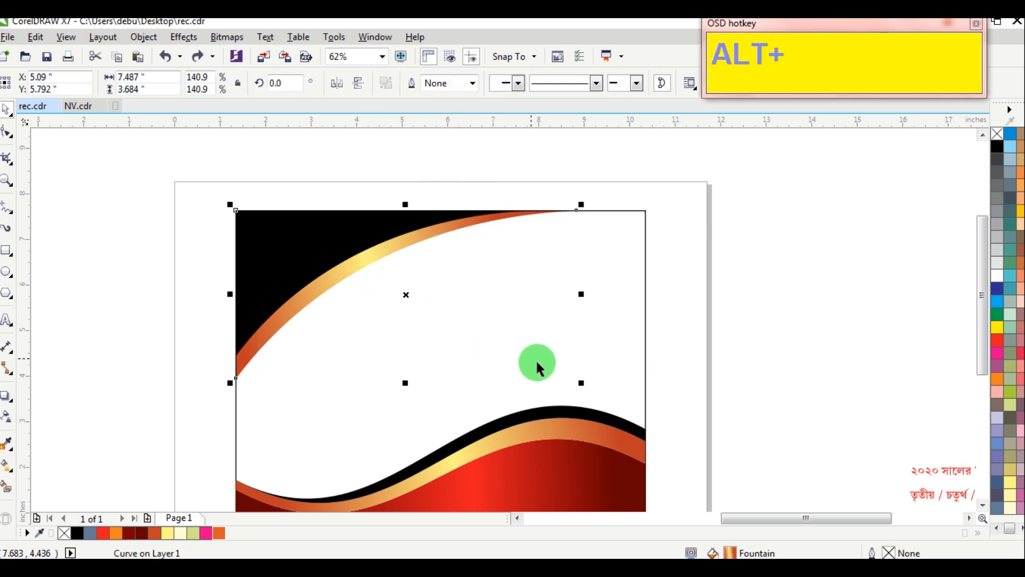
left_click_drag(409, 293, 347, 325)
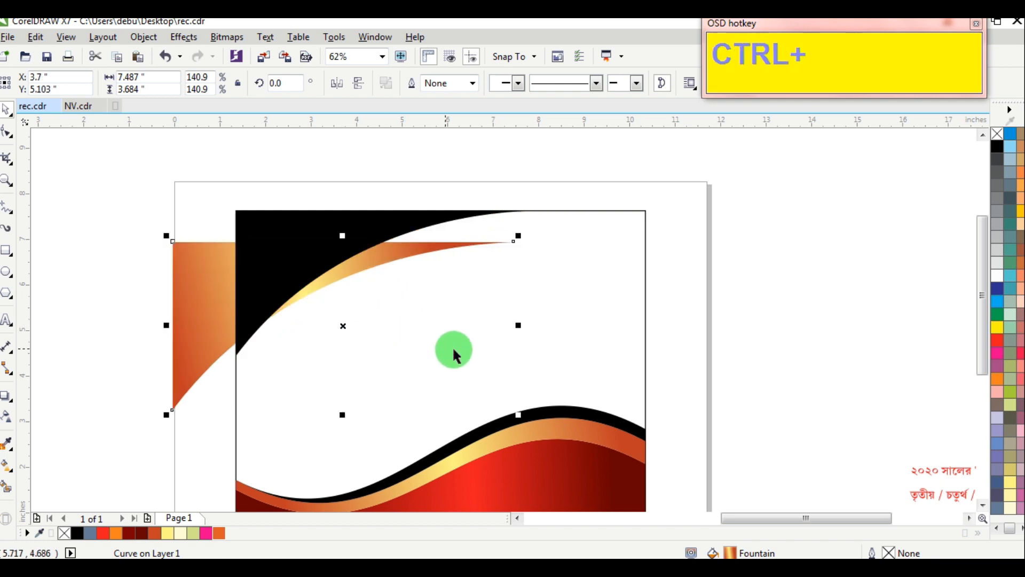
key("ctrl+z")
left_click_drag(583, 384, 614, 425)
right_click(614, 424)
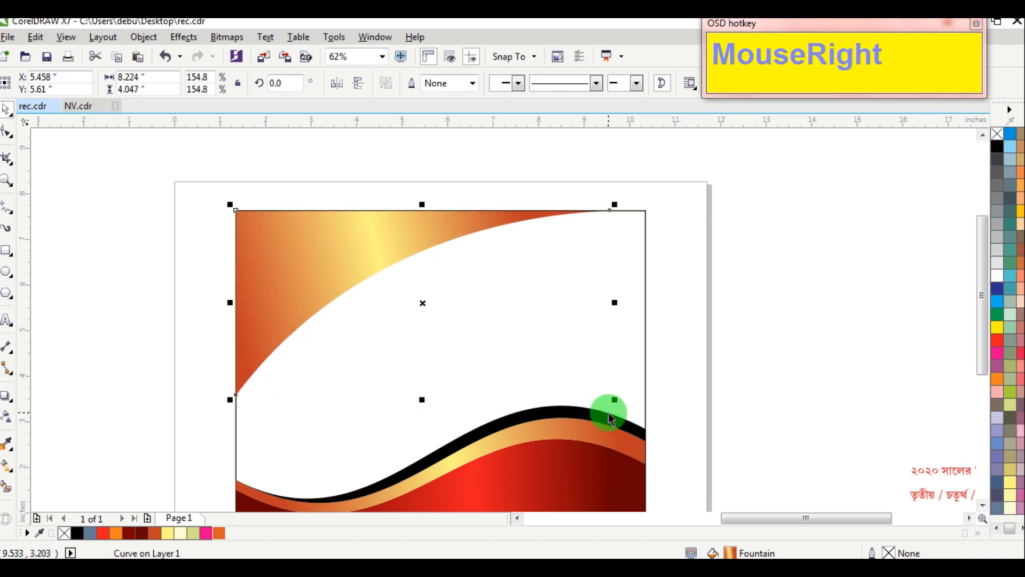
key("ctrl")
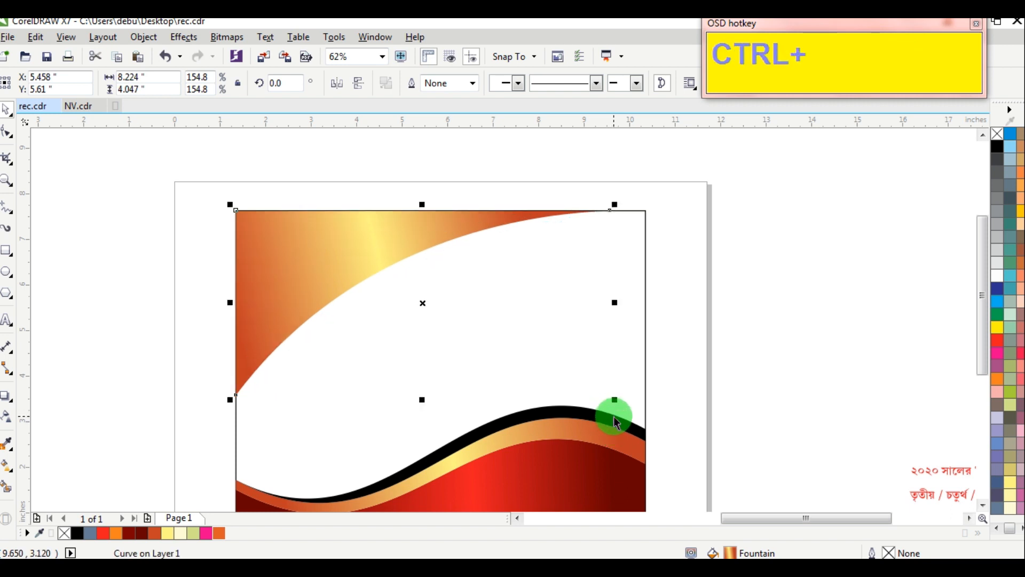
Copy only the fill property from the red gradient wave onto the enlarged corner copy.
left_click(35, 43)
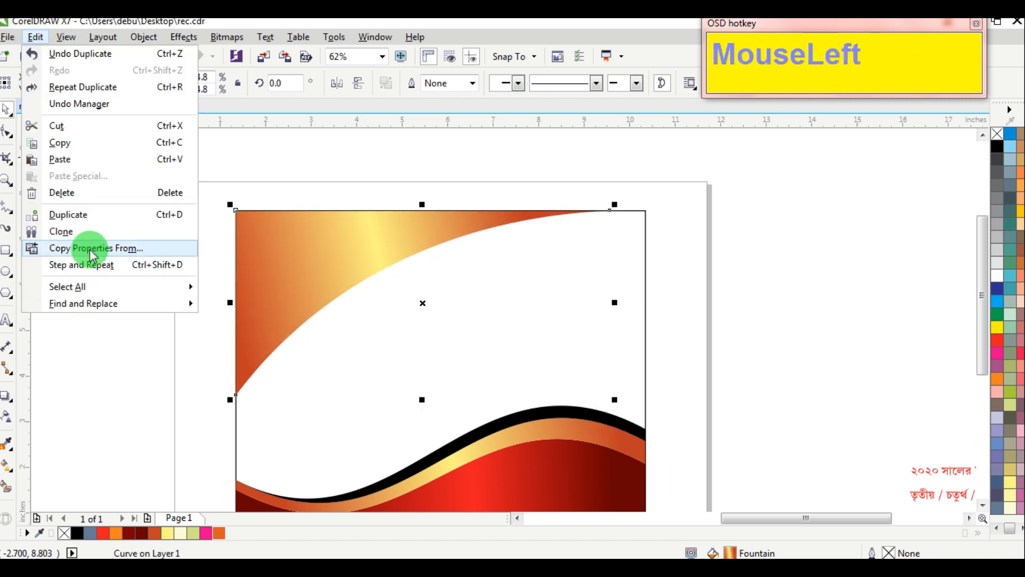
left_click(92, 247)
left_click(515, 323)
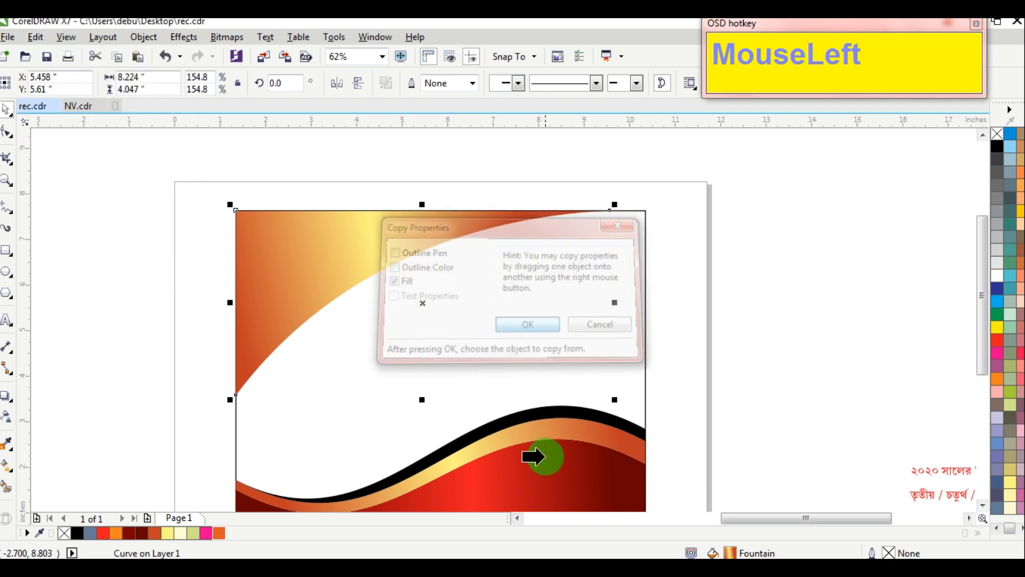
left_click(536, 455)
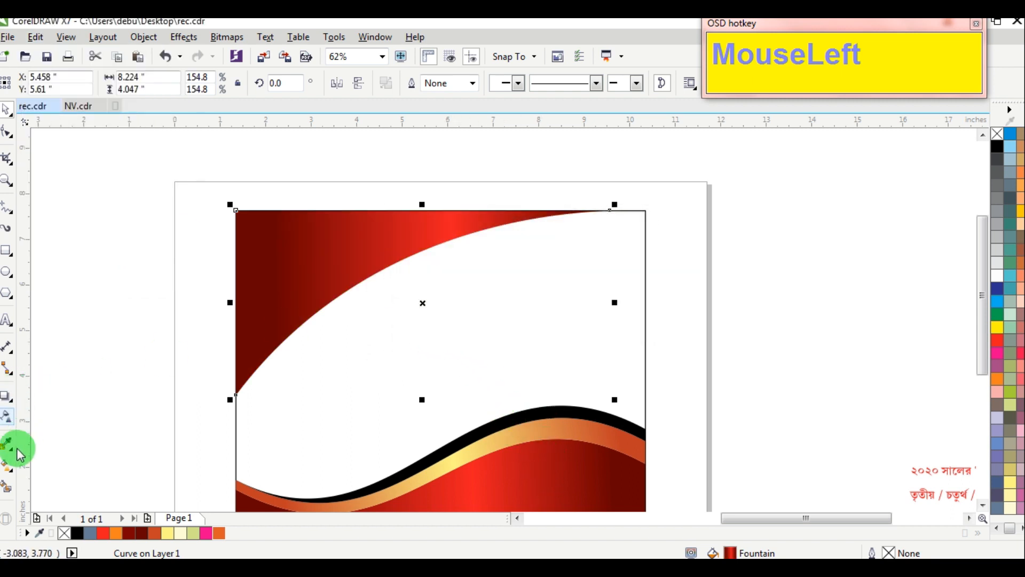
Reposition the red gradient's end, middle and start nodes so it runs along the corner shape's curved edge.
left_click(6, 475)
left_click(240, 339)
left_click_drag(581, 342, 501, 209)
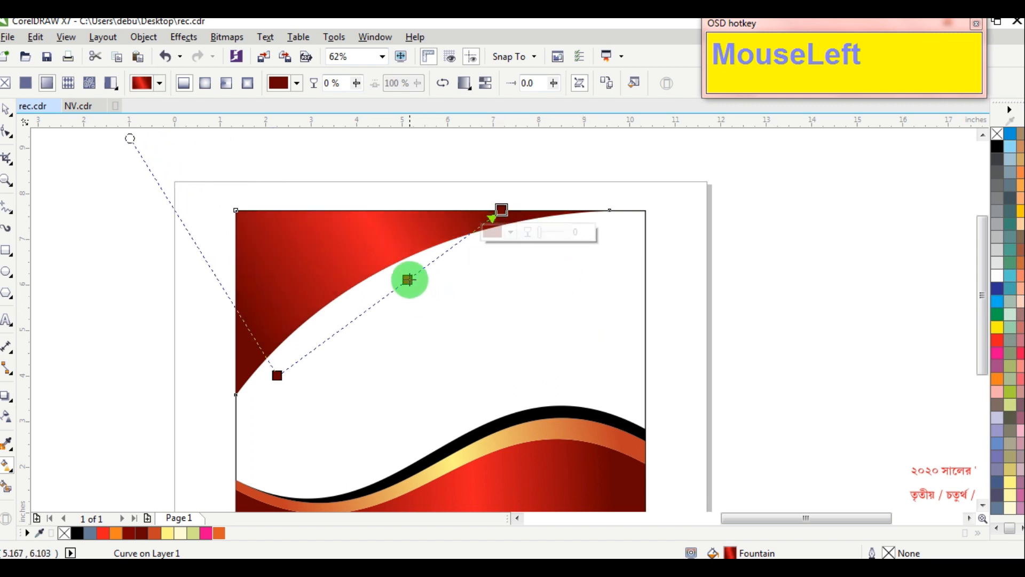
left_click_drag(409, 279, 347, 321)
left_click_drag(281, 371, 265, 368)
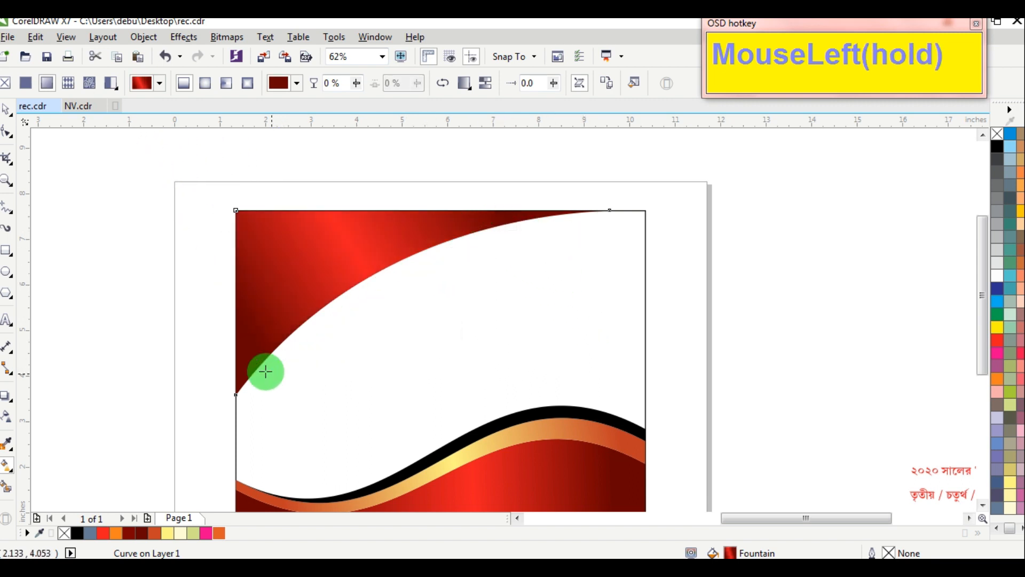
Send the red corner shape behind the gold and black ones and deselect it.
left_click(8, 110)
key("End")
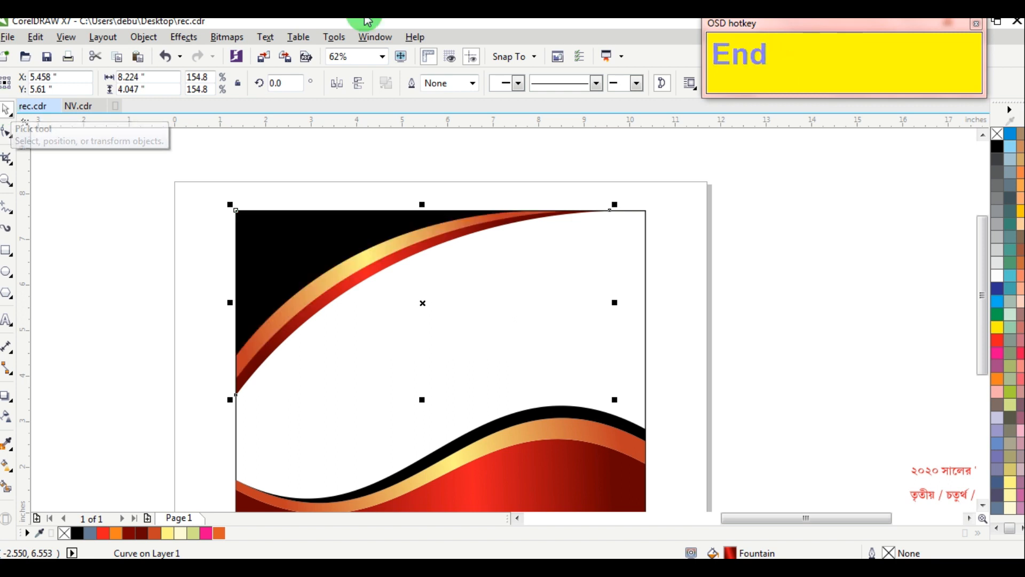
left_click(771, 270)
left_click(354, 259)
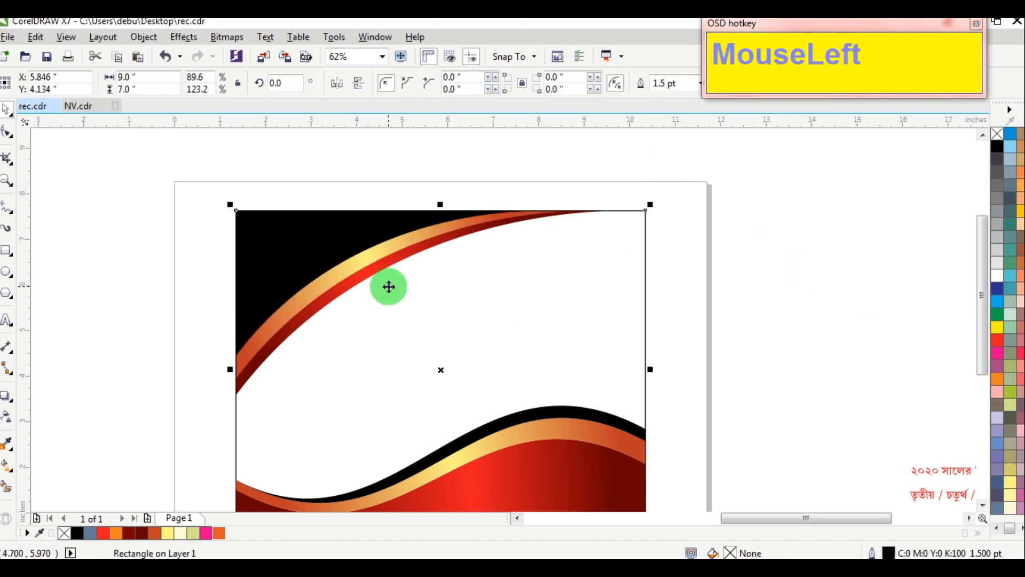
left_click(888, 190)
left_click_drag(381, 252, 466, 239)
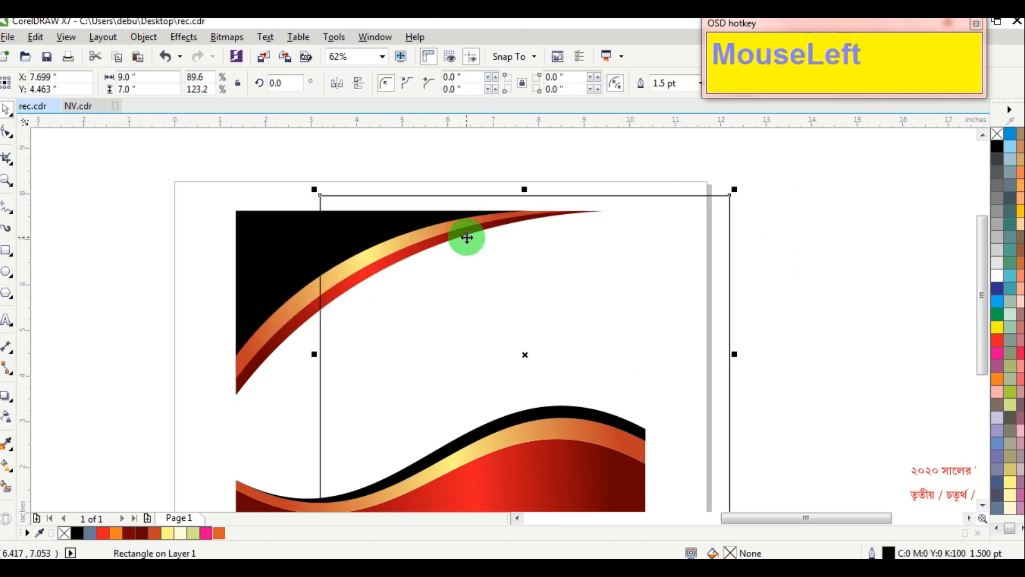
key("ctrl+z")
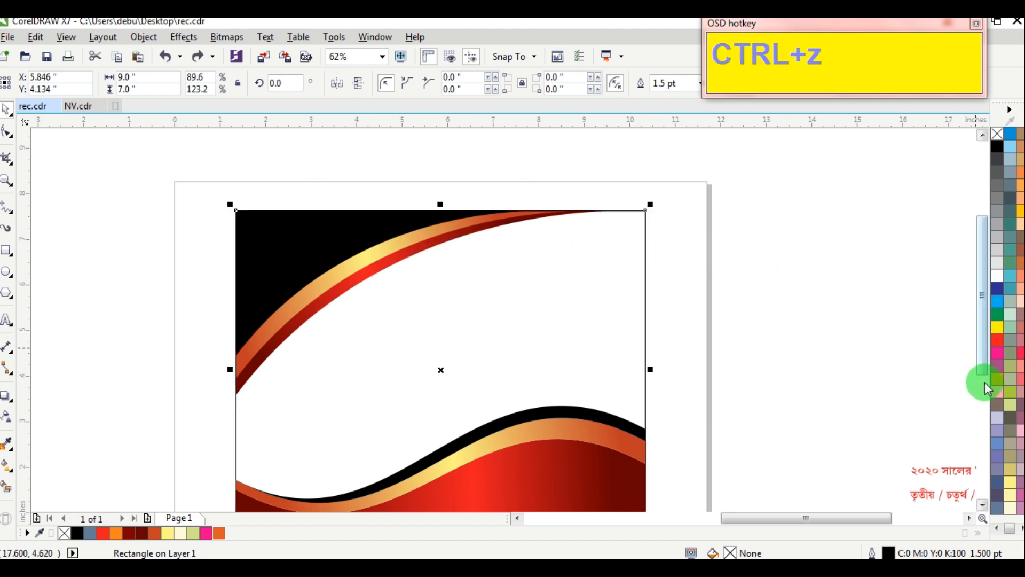
Fill the certificate's frame rectangle with pale yellow (C:0 M:0 Y:20 K:0), without an outline, and send it to the back.
left_click(1010, 511)
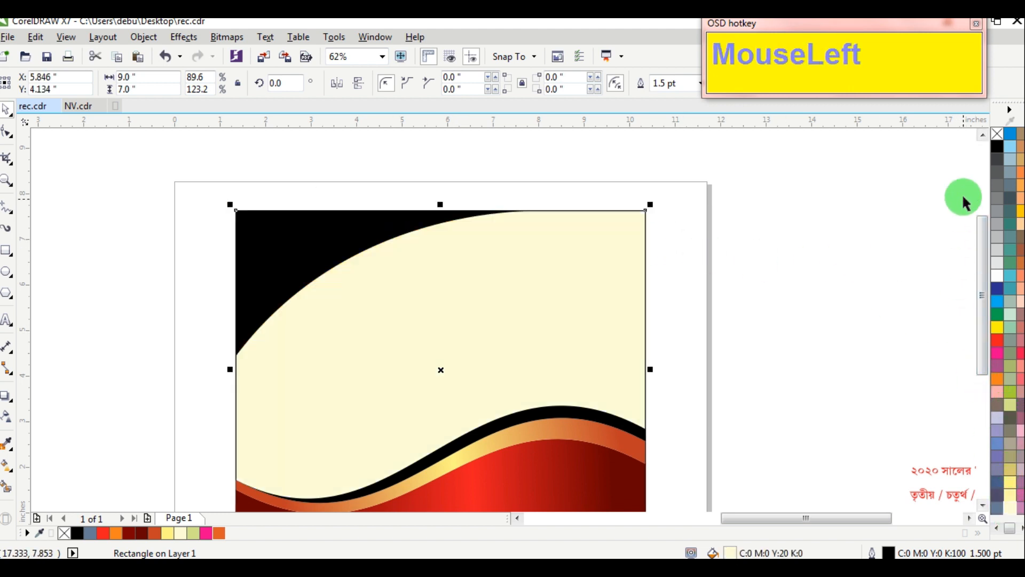
right_click(1002, 137)
key("End")
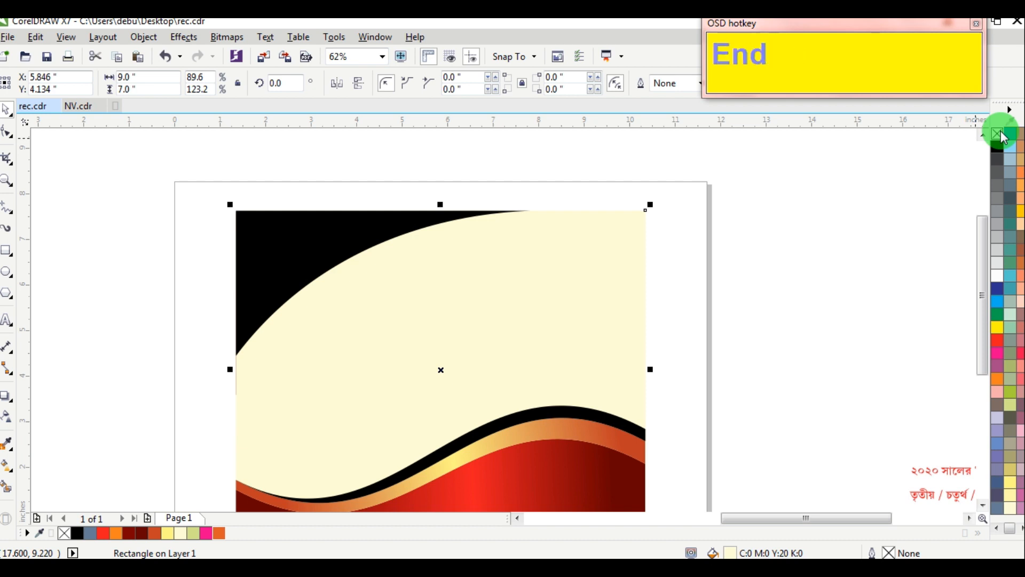
left_click(766, 240)
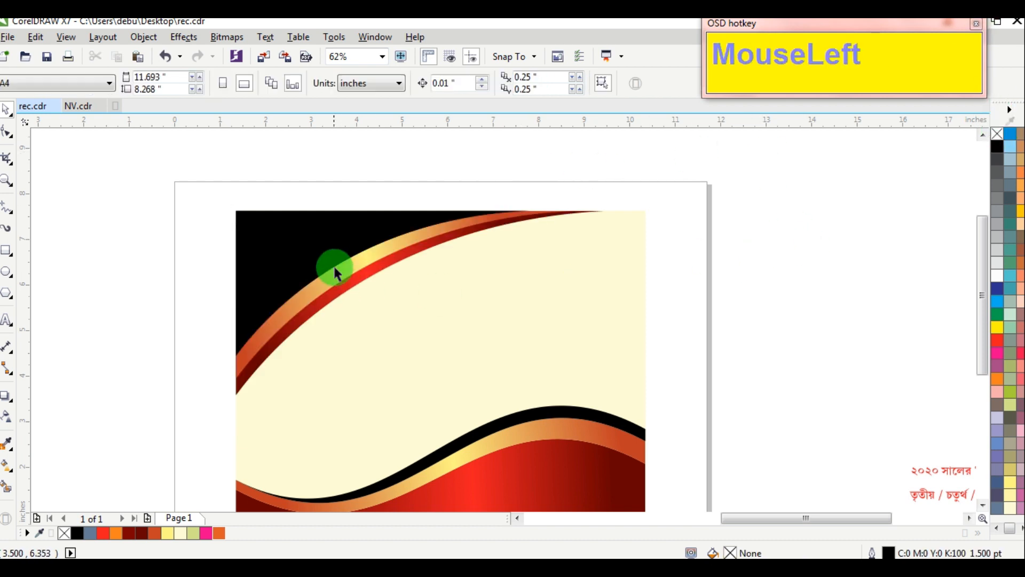
Shrink the gold corner shape to about 7.18 by 3.53 inches, keeping its upper-left corner fixed, and deselect it.
left_click_drag(347, 272, 414, 300)
key("ctrl+z")
scroll(661, 431, "up", 3)
left_click(743, 459)
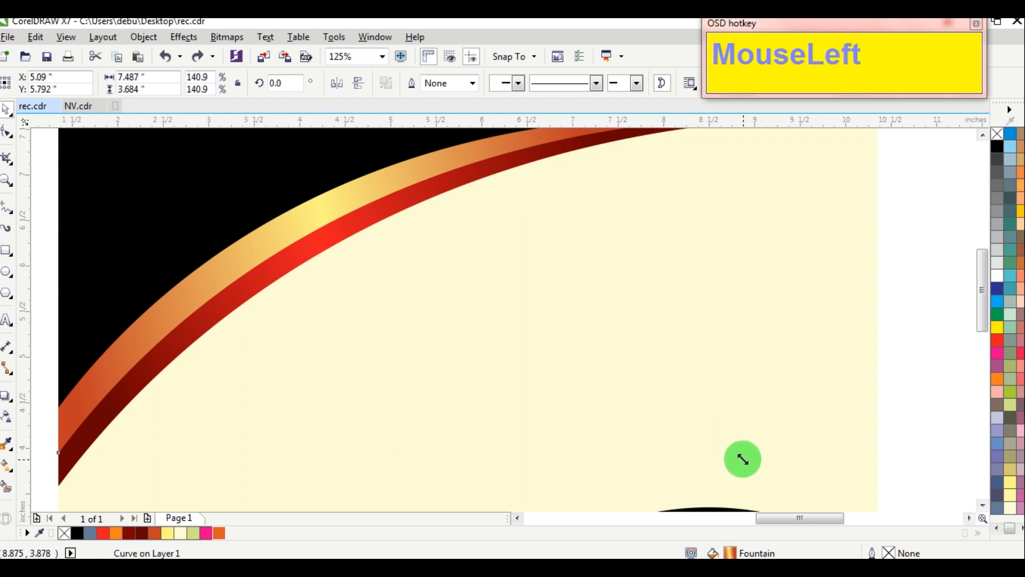
left_click_drag(743, 459, 724, 447)
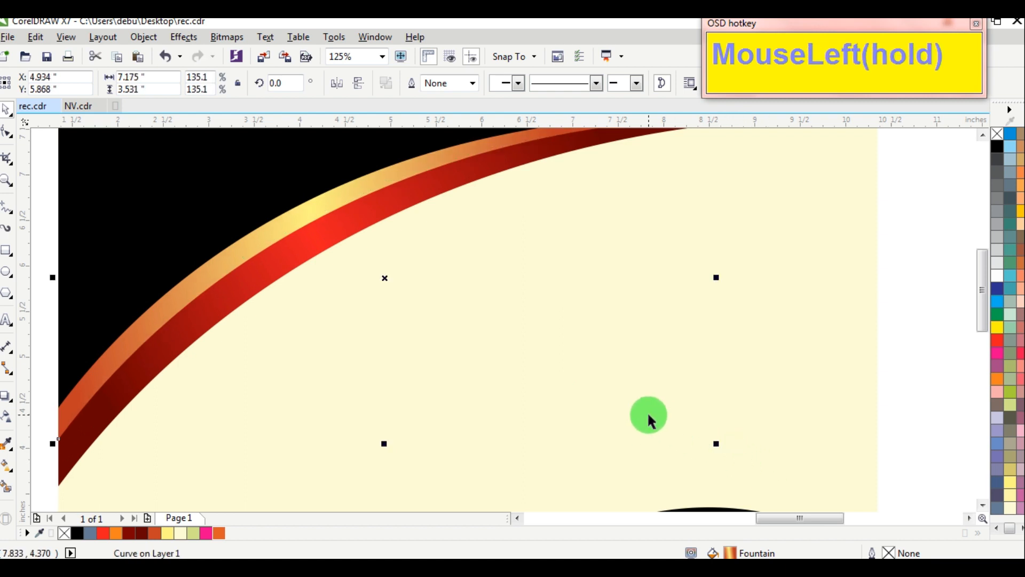
scroll(384, 293, "down", 3)
left_click(336, 212)
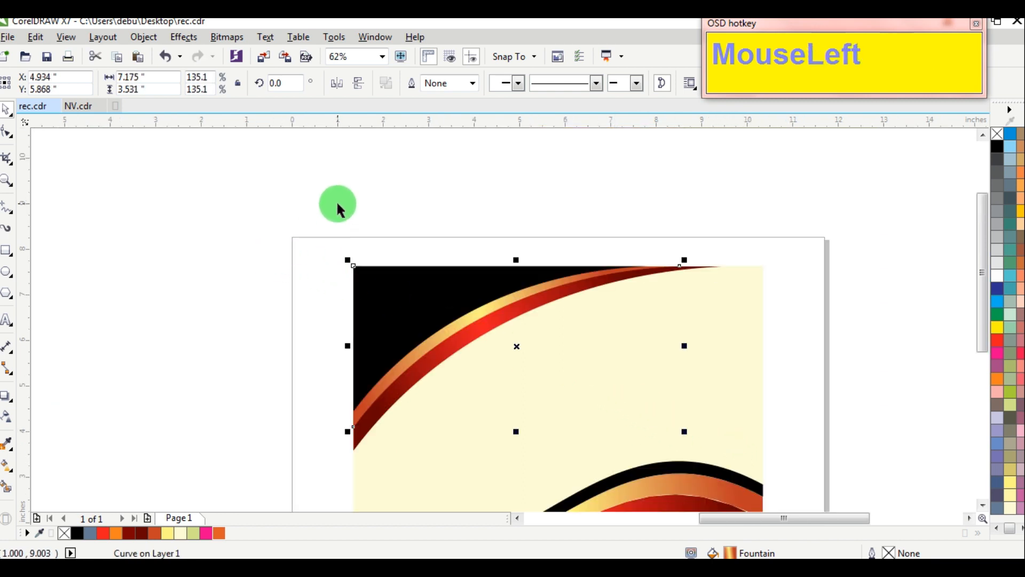
Shrink the red corner shape slightly to about 8.09 by 3.98 inches, keeping its upper-left corner fixed, and deselect it.
left_click(476, 339)
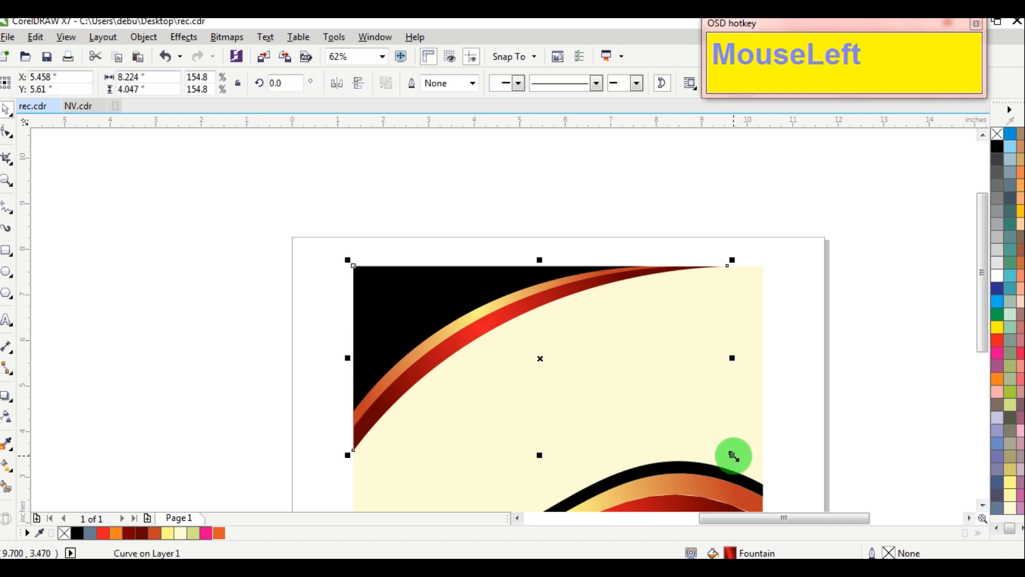
left_click_drag(734, 455, 726, 452)
left_click(748, 223)
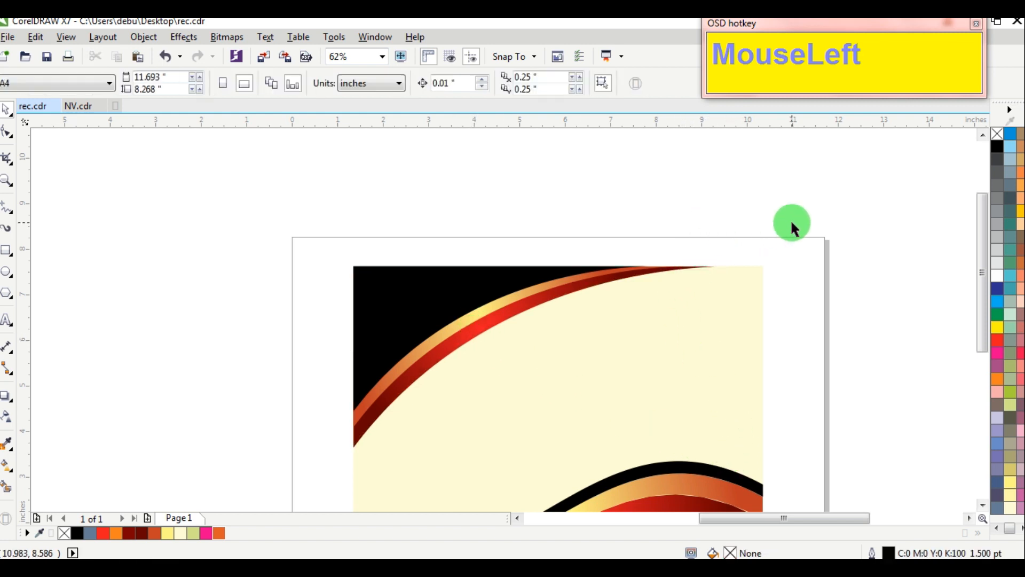
Scale the black, gold and red corner shapes together from their fixed upper-left corner so they span most of the certificate's top edge.
left_click_drag(791, 225, 285, 466)
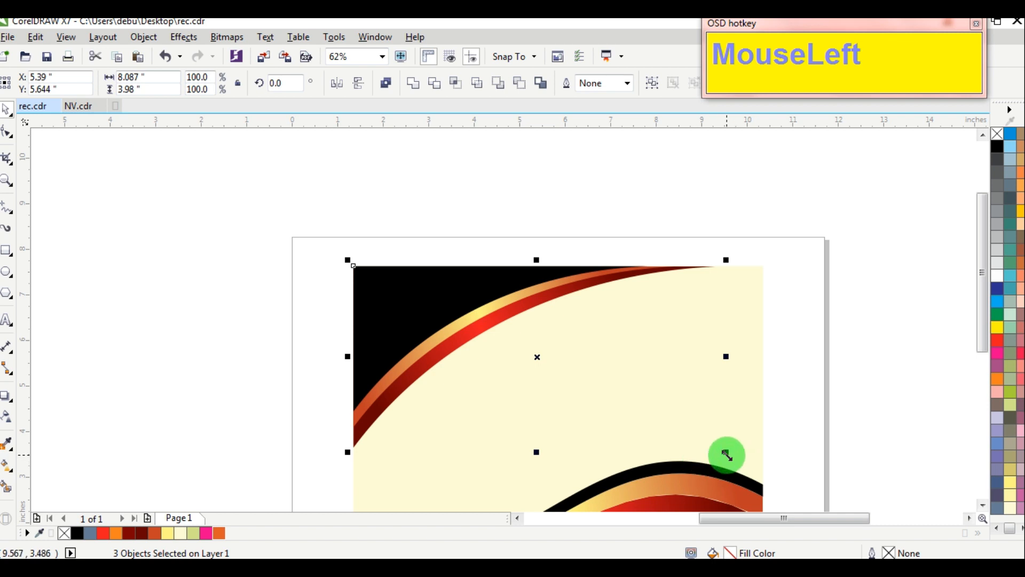
left_click_drag(727, 454, 689, 440)
scroll(689, 441, "down", 1)
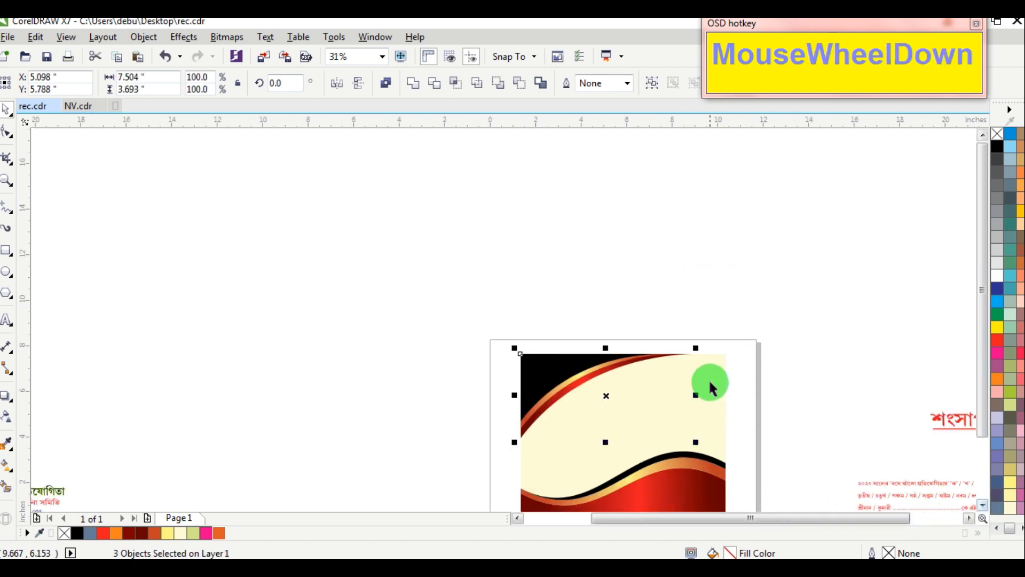
left_click_drag(697, 443, 768, 400)
left_click(789, 354)
Draw a straight freehand line about 12.5 by 5.6 inches, rising diagonally to the right in the empty area left of the page.
scroll(801, 384, "down", 2)
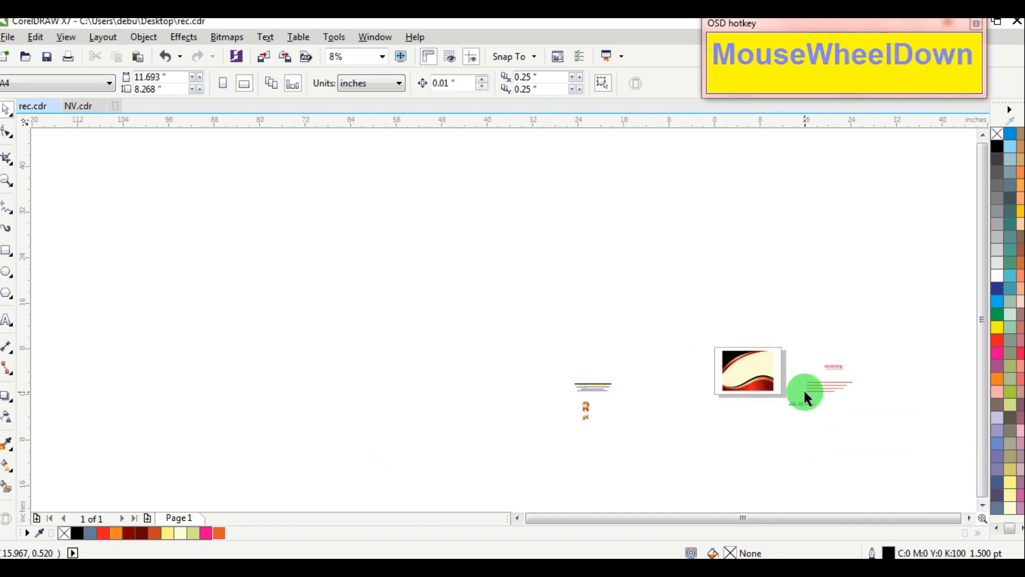
scroll(799, 374, "up", 2)
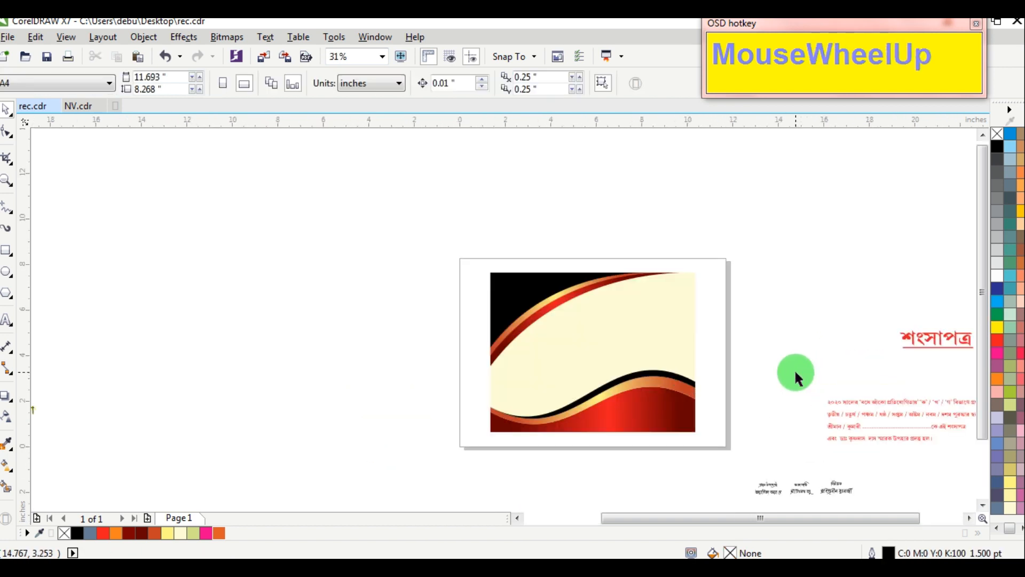
left_click(8, 208)
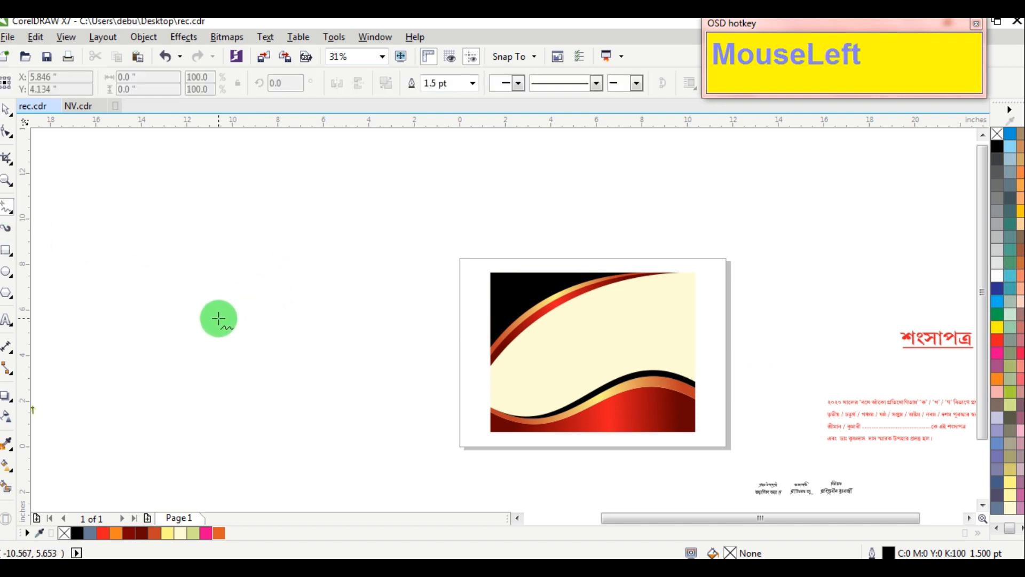
left_click(219, 318)
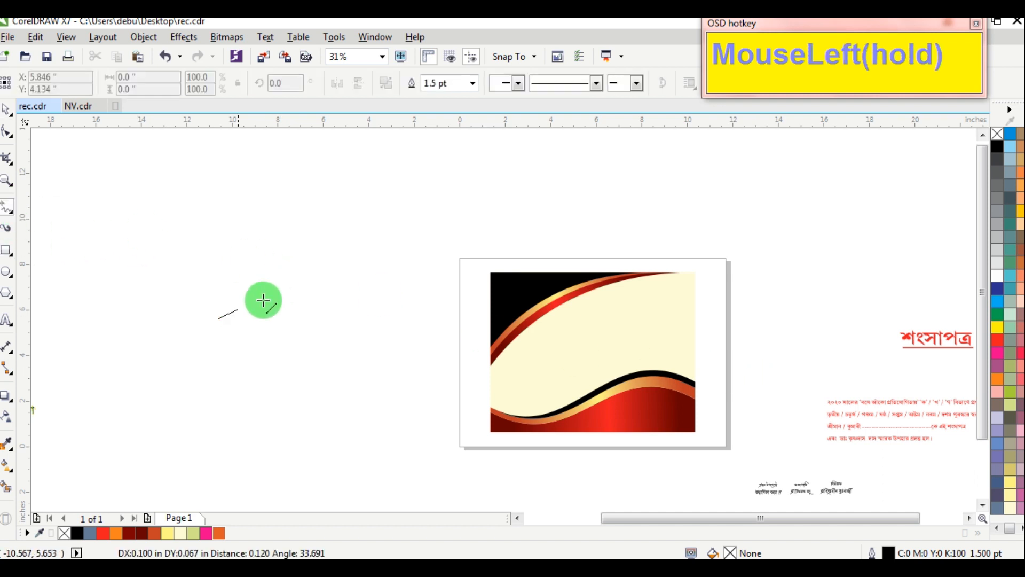
key("ctrl")
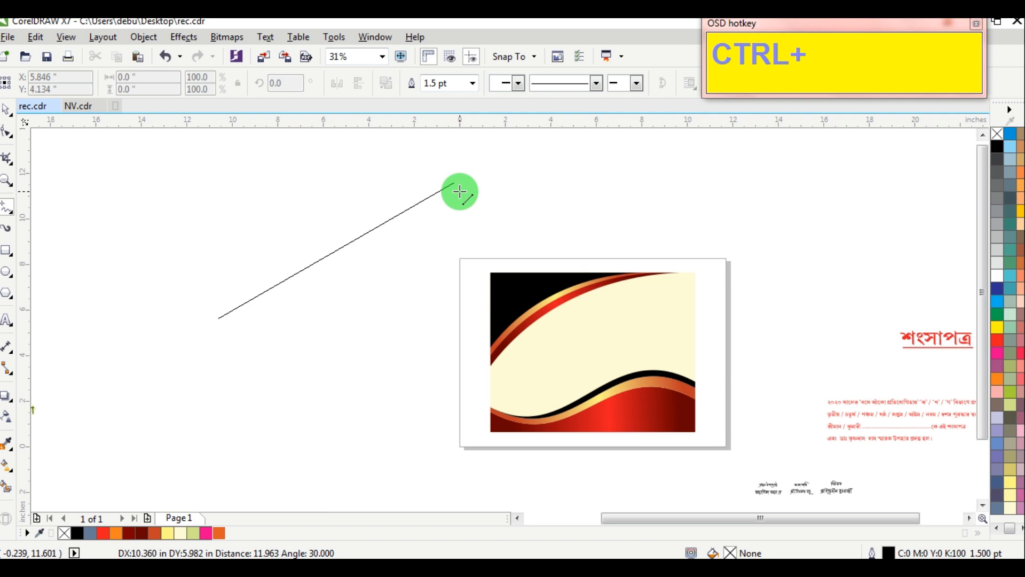
left_click(503, 190)
Convert the diagonal line to a curve and bend it into an S shape by adjusting its control handles.
left_click(11, 137)
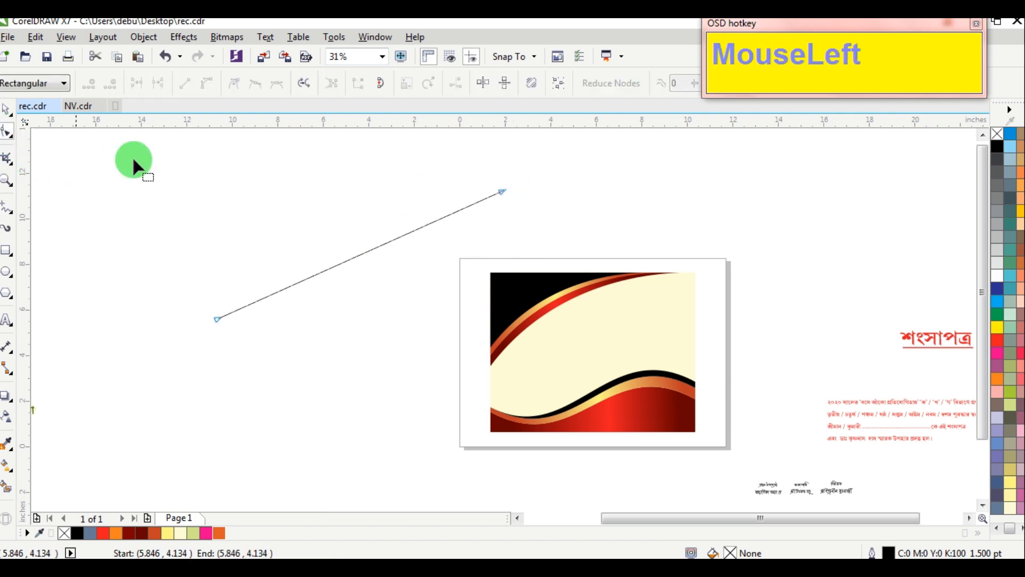
left_click(318, 267)
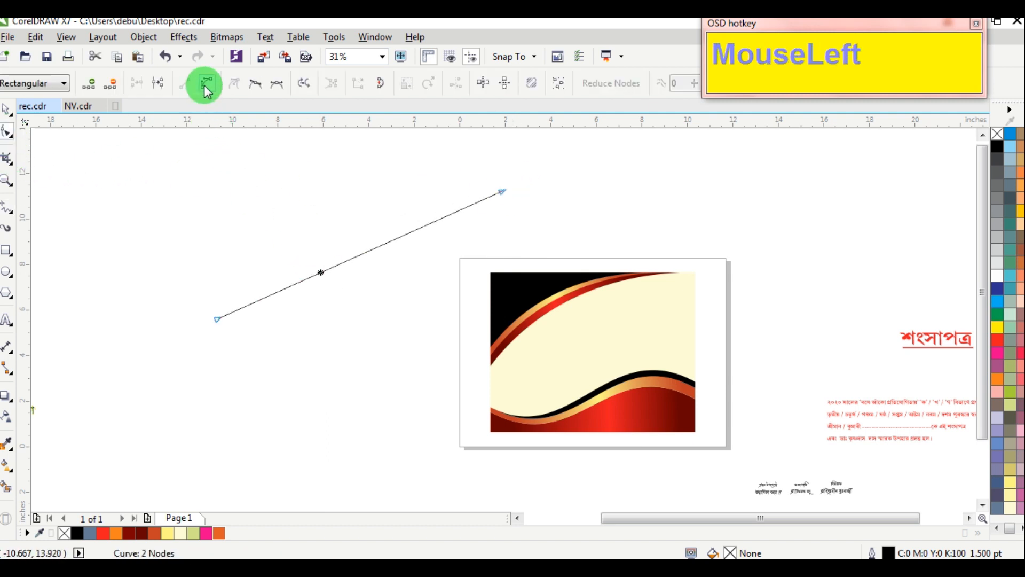
left_click_drag(332, 268, 505, 188)
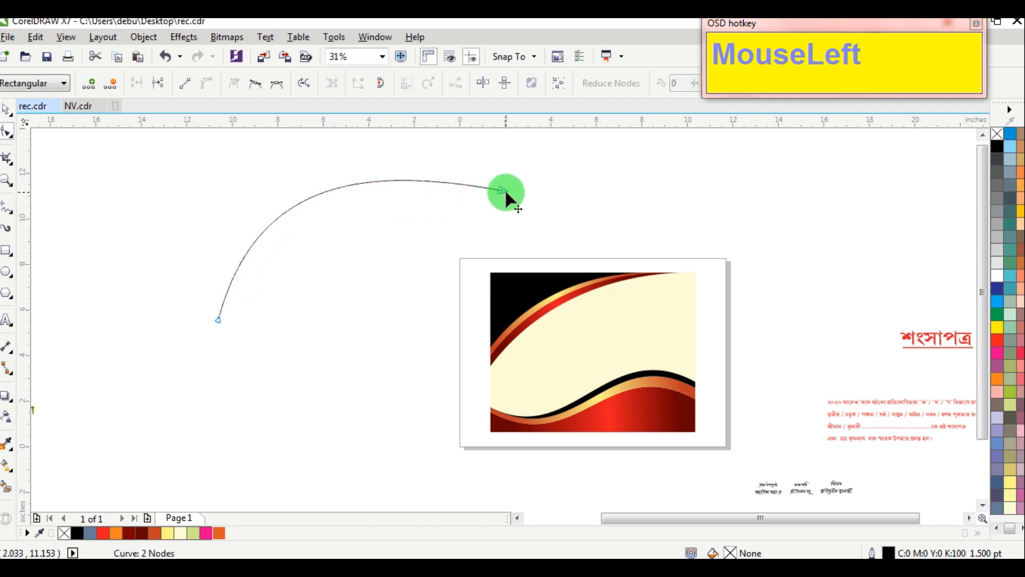
left_click_drag(373, 169, 410, 310)
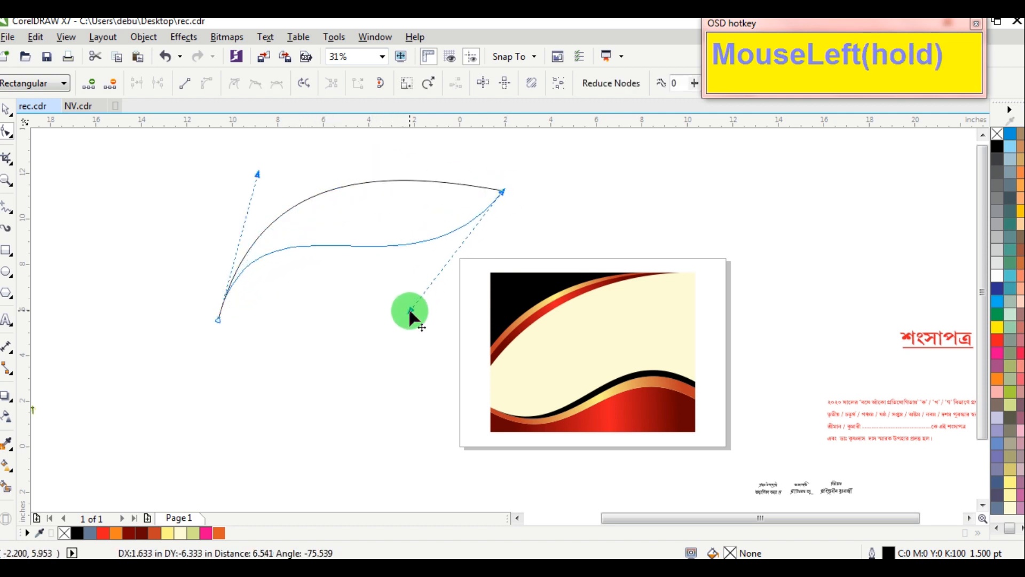
left_click(7, 110)
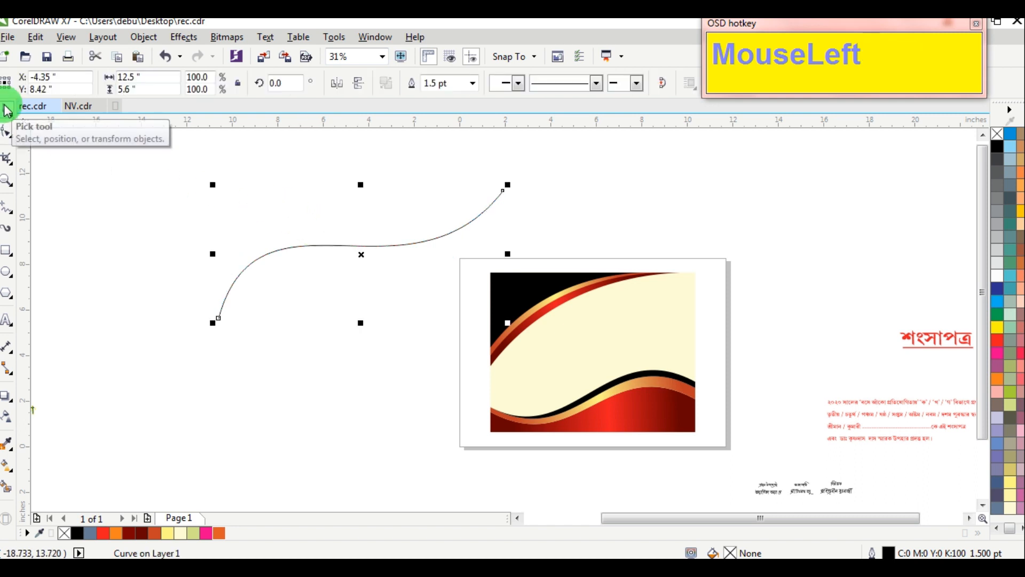
Set the S-curve's outline to 0.5 pt wide and colour it pale yellow-green (C20 M0 Y60 K0).
key("F12")
key("Tab")
type(".5")
key("Return")
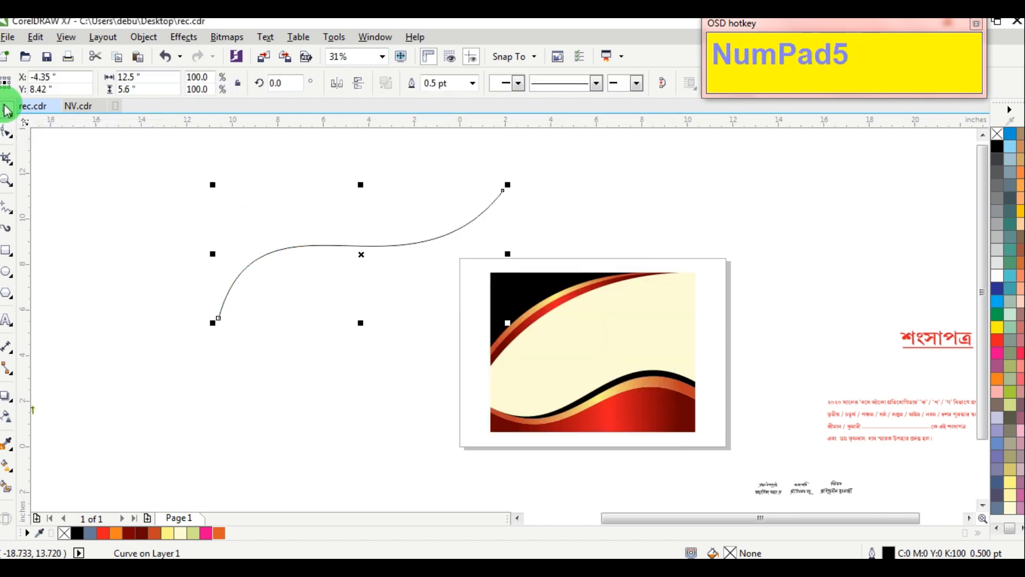
right_click(1011, 404)
Make a copy of the S-curve slightly offset from the original.
scroll(359, 252, "up", 2)
left_click(359, 246)
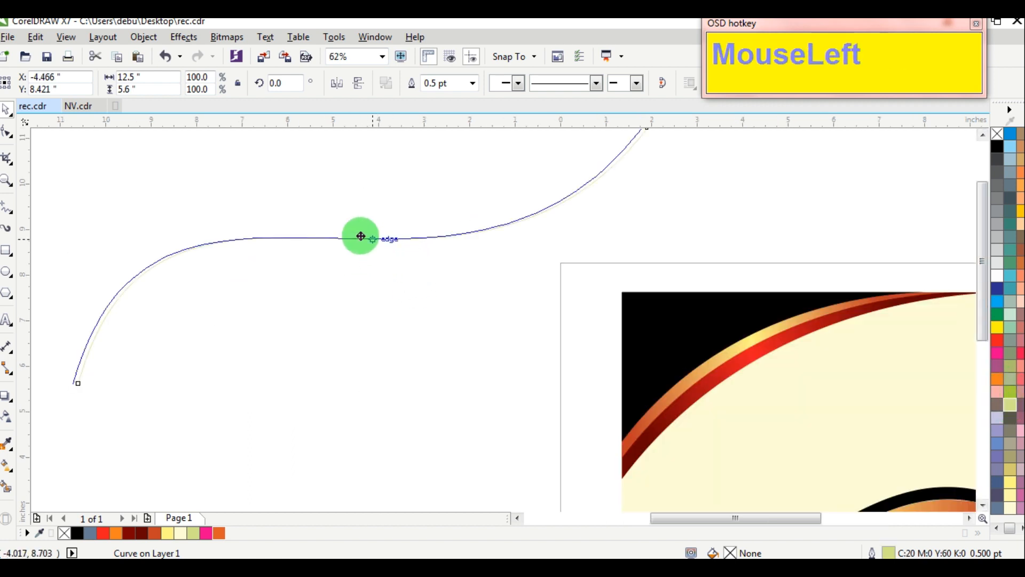
left_click_drag(360, 236, 324, 220)
right_click(324, 218)
scroll(317, 221, "up", 1)
scroll(299, 218, "down", 2)
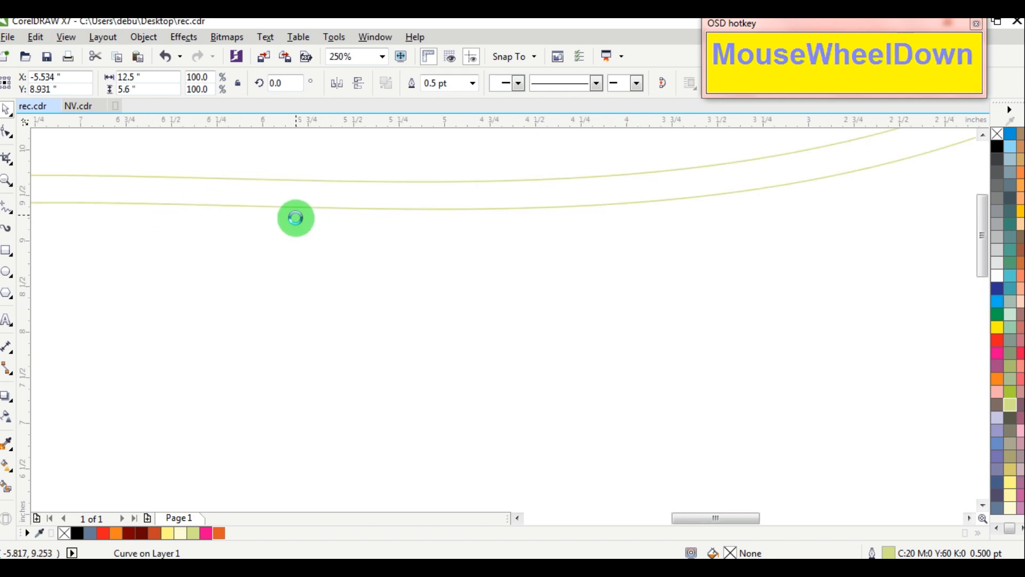
Repeat the offset duplication to build a wide field of evenly spaced parallel S-curves reaching down over the certificate's left part.
key("ctrl+d")
key("ctrl+d")
key("ctrl+d")
key("ctrl+d")
key("ctrl+d")
key("ctrl+d")
key("ctrl+d")
key("ctrl+d")
key("ctrl+d")
key("ctrl+d")
key("ctrl+d")
key("ctrl+d")
key("ctrl+d")
key("ctrl+d")
key("ctrl+d")
key("ctrl+d")
key("ctrl+d")
key("ctrl+d")
key("ctrl+d")
key("ctrl+d")
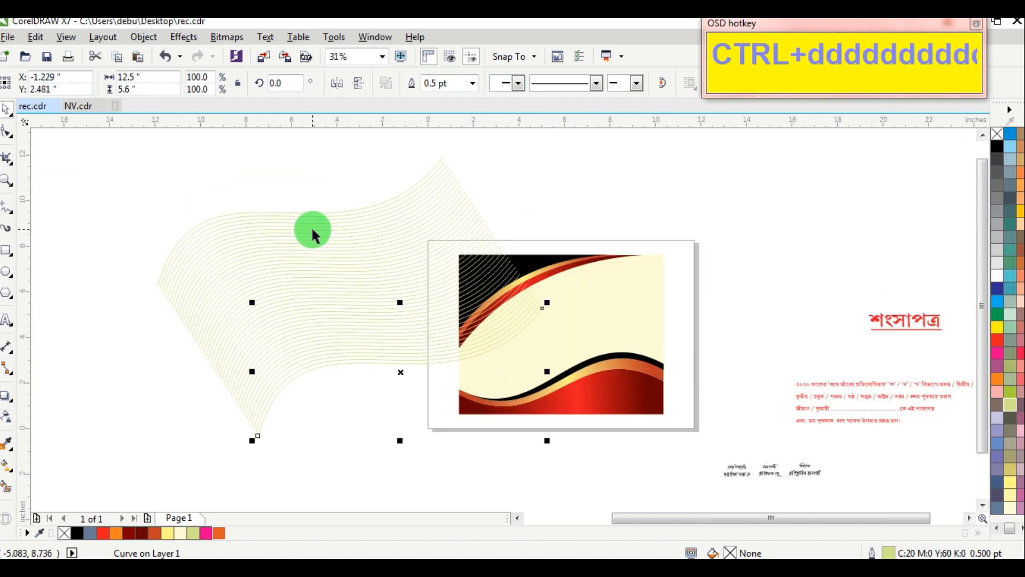
Group the parallel S-curves and move the group so it overlaps the left half of the certificate.
left_click_drag(92, 144, 564, 433)
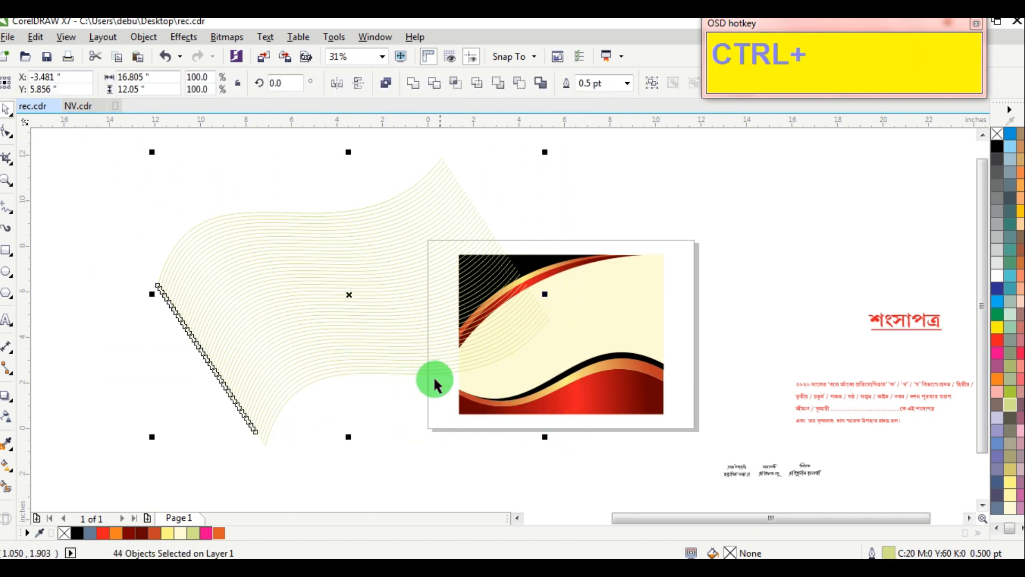
key("ctrl+g")
left_click_drag(355, 304, 252, 228)
scroll(256, 235, "up", 3)
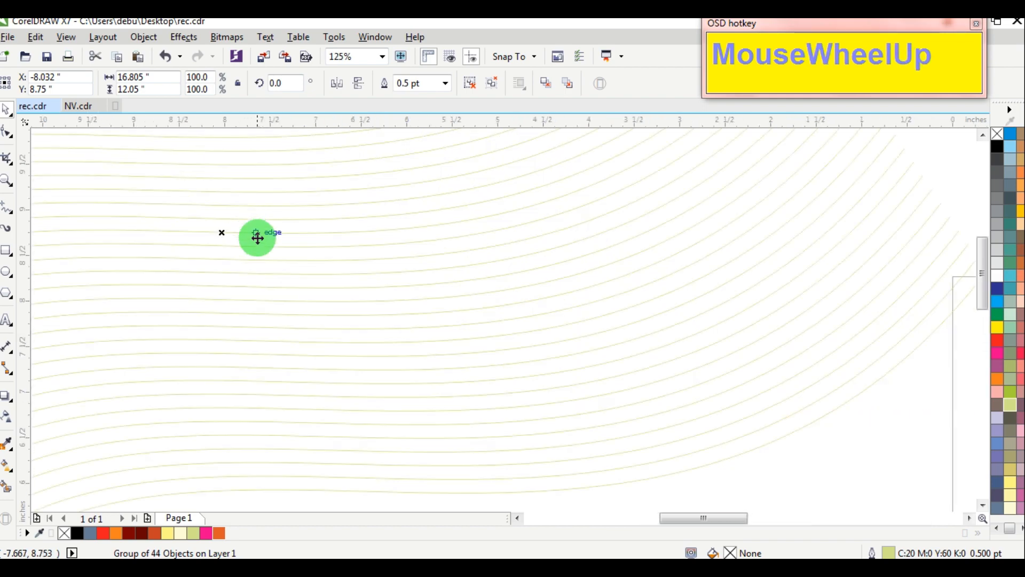
scroll(288, 266, "down", 5)
left_click_drag(288, 265, 430, 298)
scroll(466, 317, "up", 3)
scroll(466, 322, "down", 3)
scroll(430, 298, "up", 2)
PowerClip the grouped S-curves inside the cream certificate background and deselect it.
left_click(143, 39)
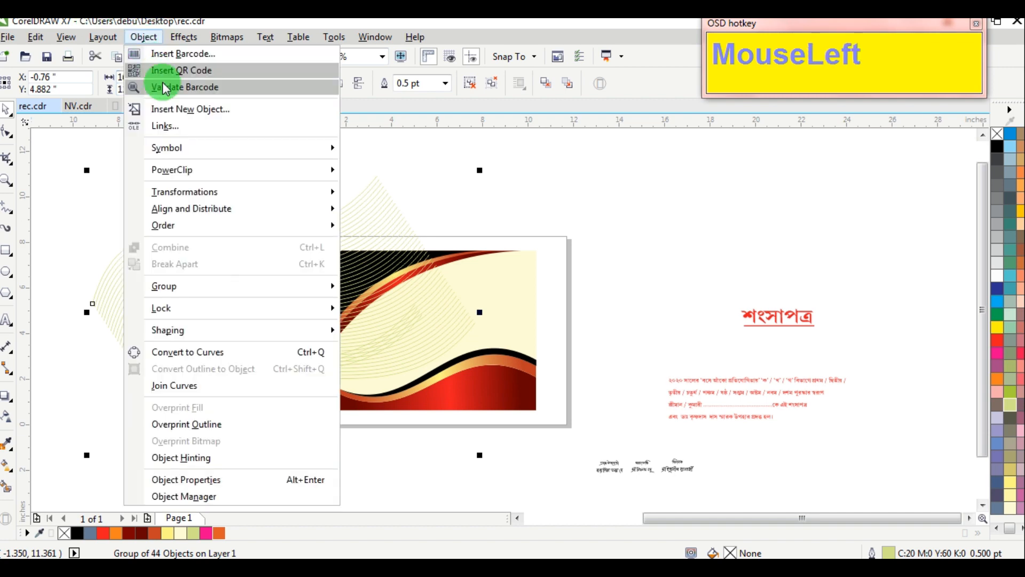
mouse_move(213, 168)
left_click(411, 171)
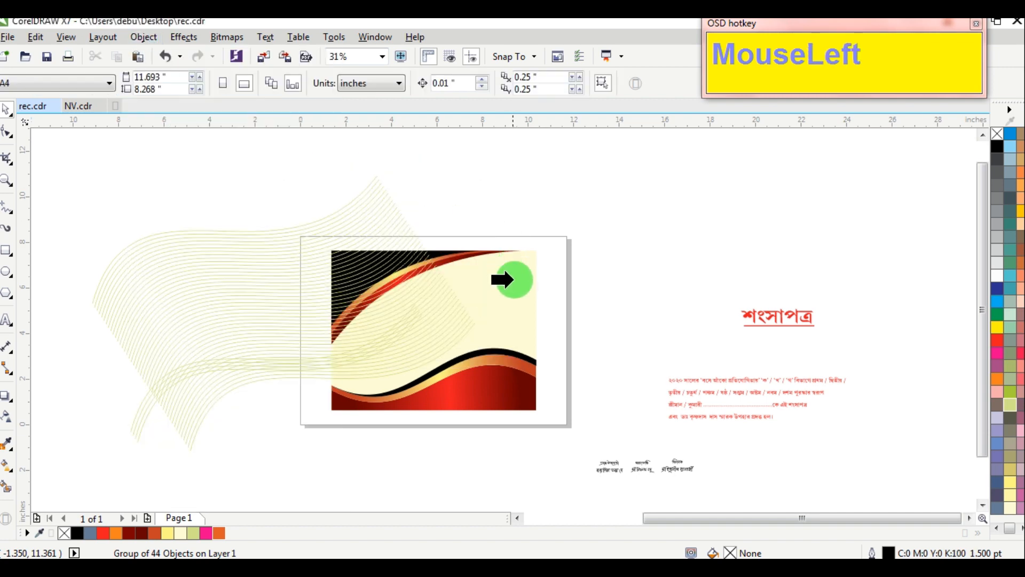
left_click(511, 278)
left_click(630, 222)
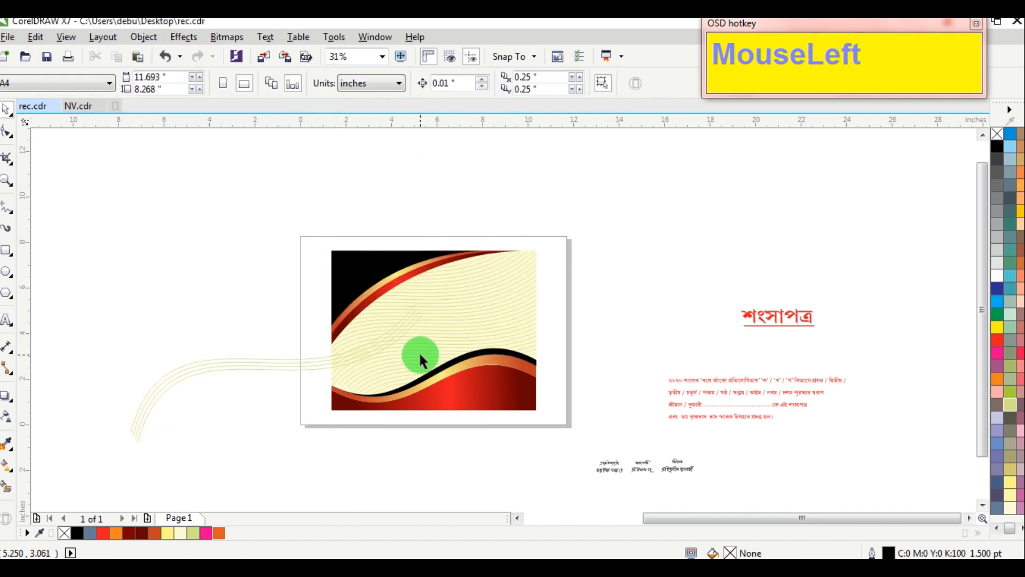
Delete the leftover ungrouped S-curves lying partly outside the certificate.
scroll(421, 350, "up", 4)
scroll(421, 348, "down", 2)
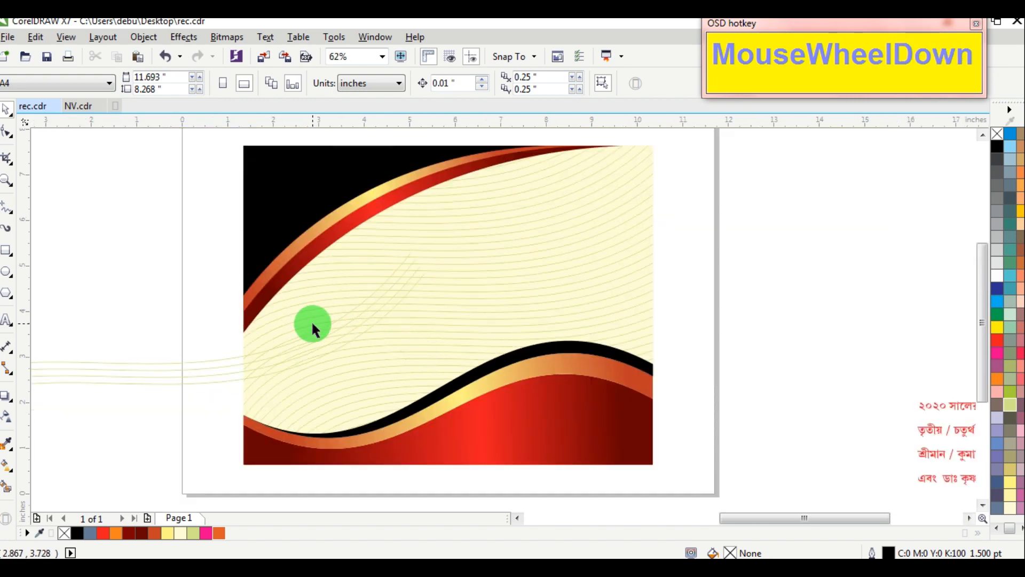
scroll(313, 324, "down", 1)
left_click_drag(205, 353, 197, 308)
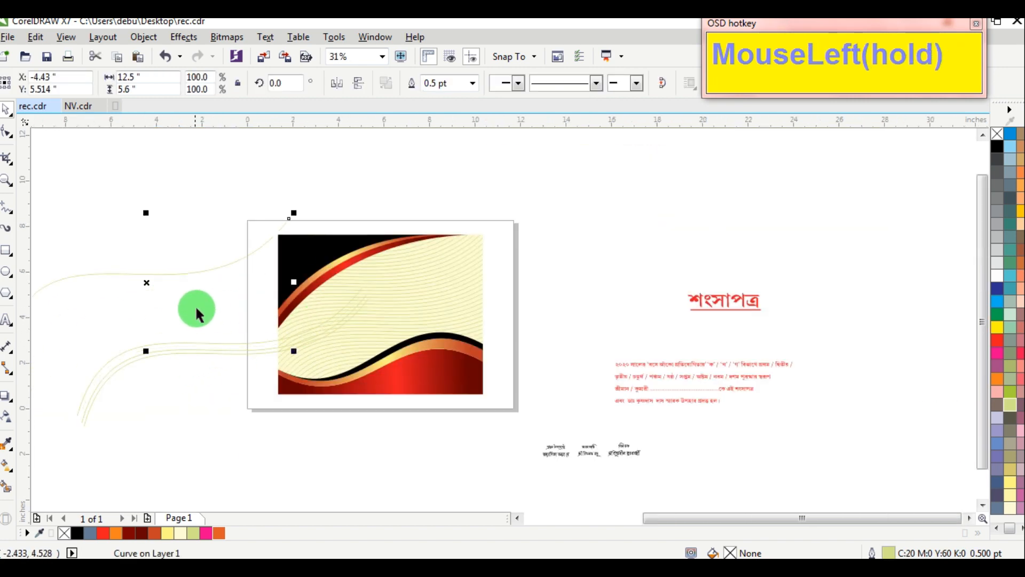
key("Delete")
scroll(171, 355, "up", 1)
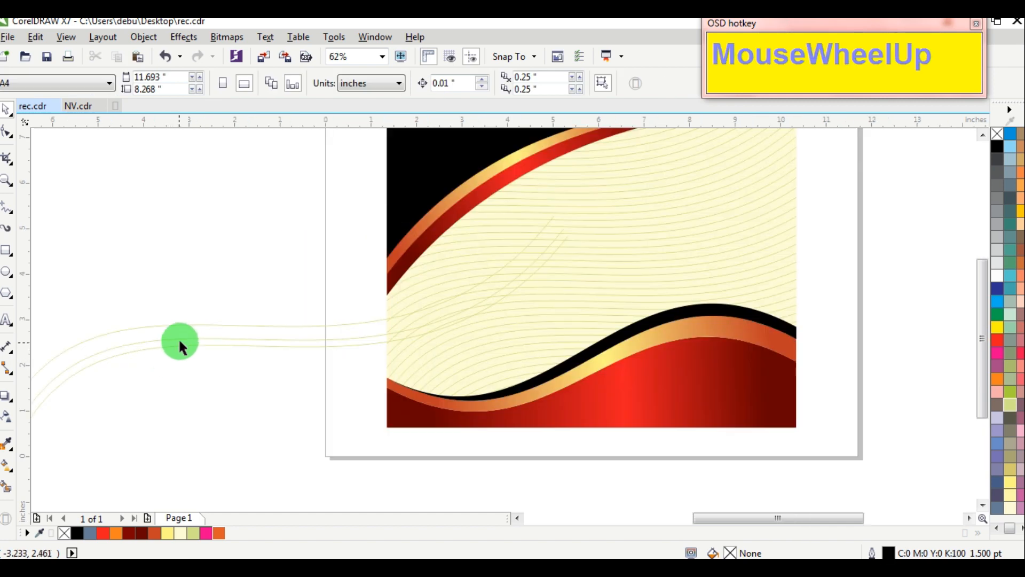
left_click(198, 328)
key("Delete")
left_click_drag(202, 339, 140, 316)
key("Delete")
key("Delete")
scroll(546, 274, "up", 2)
scroll(545, 274, "down", 3)
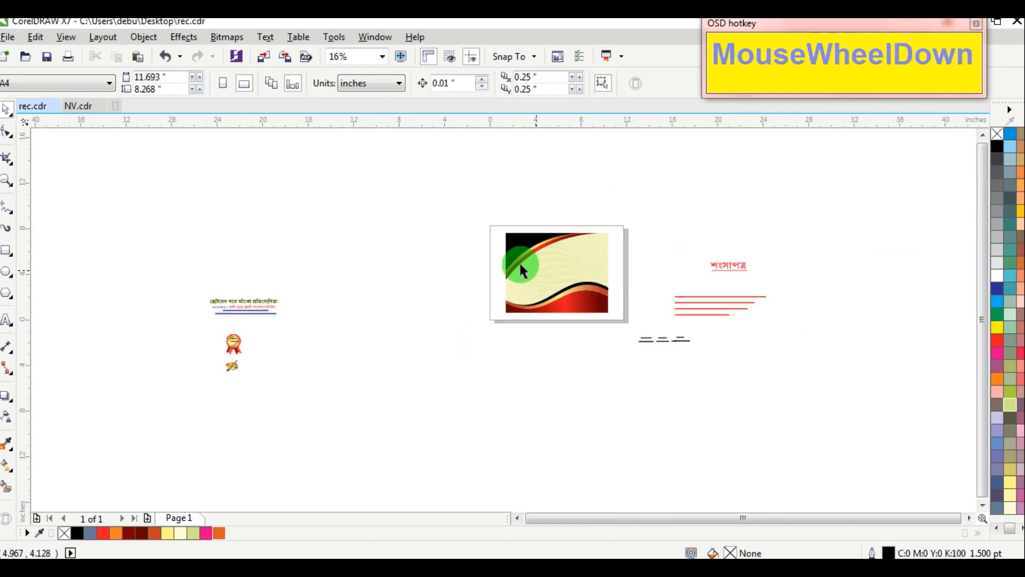
Select the black, gold and red bottom waves and reduce their height to about 2.26 inches, keeping the bottom edge fixed.
scroll(594, 270, "up", 1)
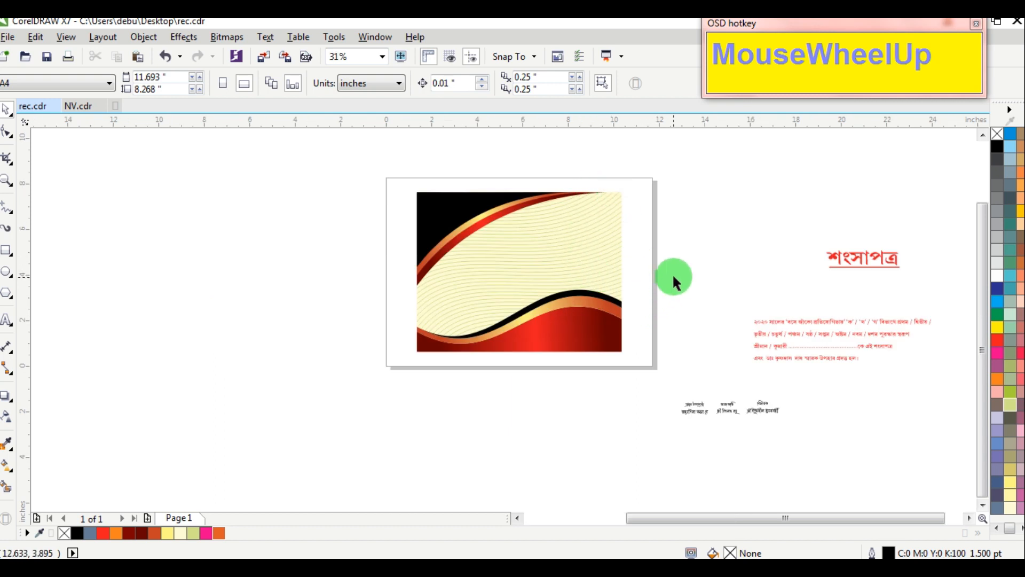
left_click_drag(674, 278, 363, 384)
scroll(541, 301, "up", 1)
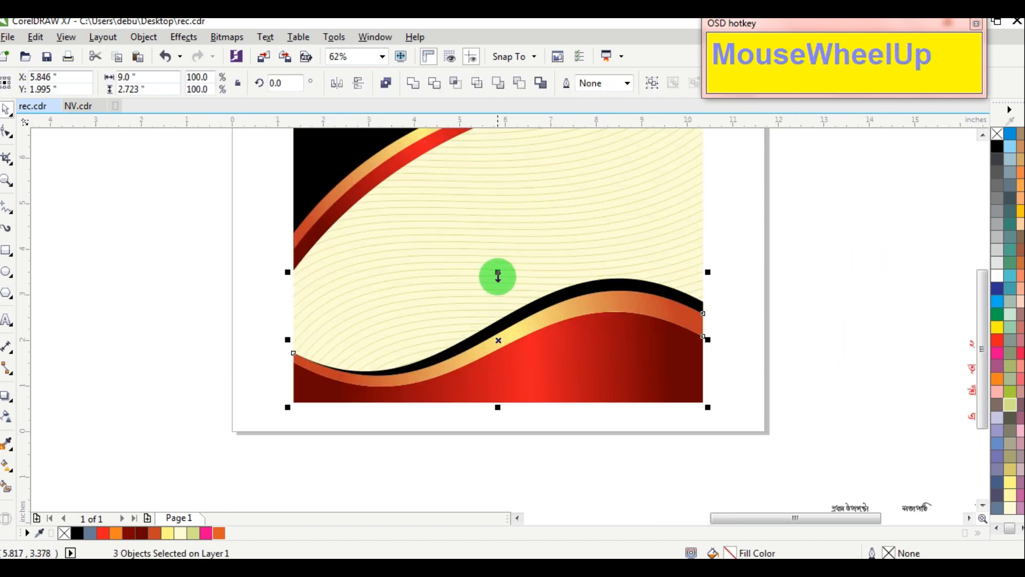
left_click_drag(499, 276, 501, 294)
scroll(527, 290, "down", 1)
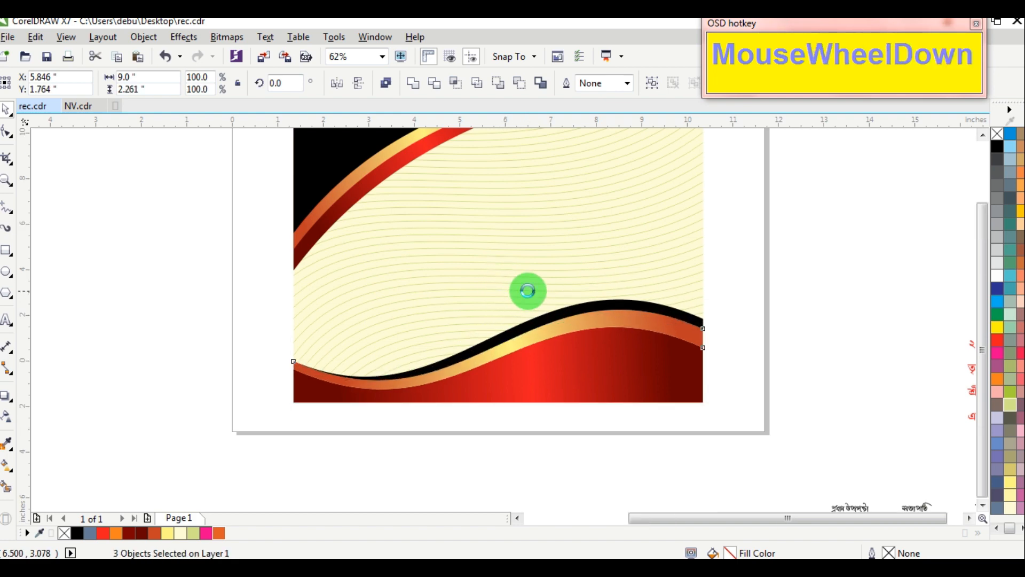
left_click(675, 156)
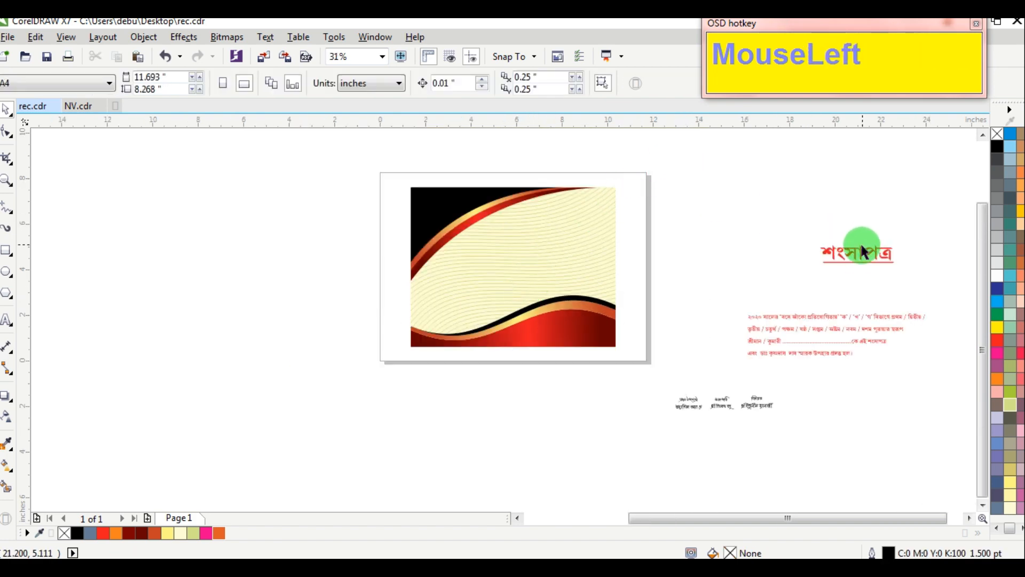
Move the red title শংসাপত্র onto the upper-right part of the certificate.
left_click_drag(863, 250, 672, 246)
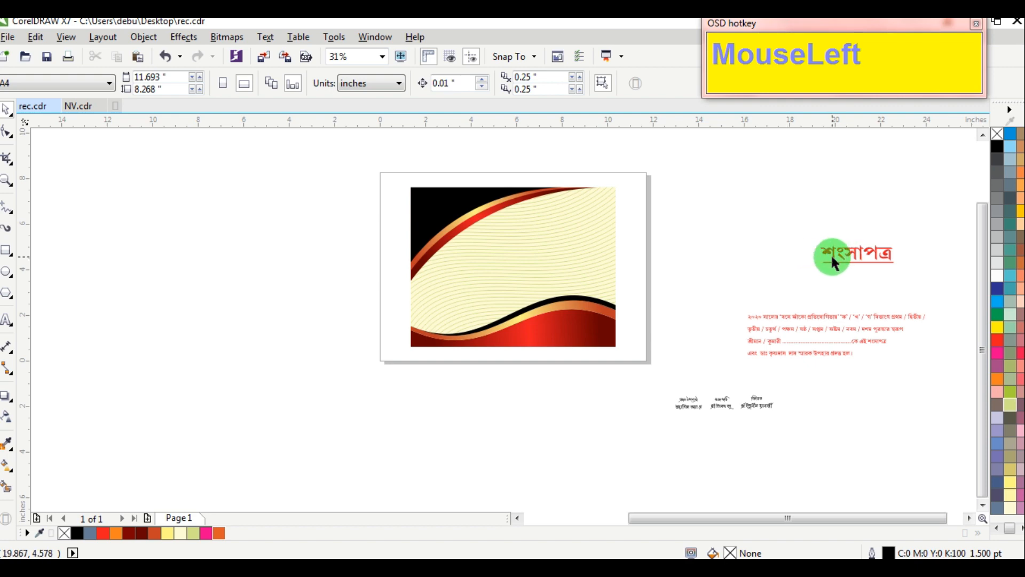
left_click(851, 265)
left_click_drag(831, 256, 546, 215)
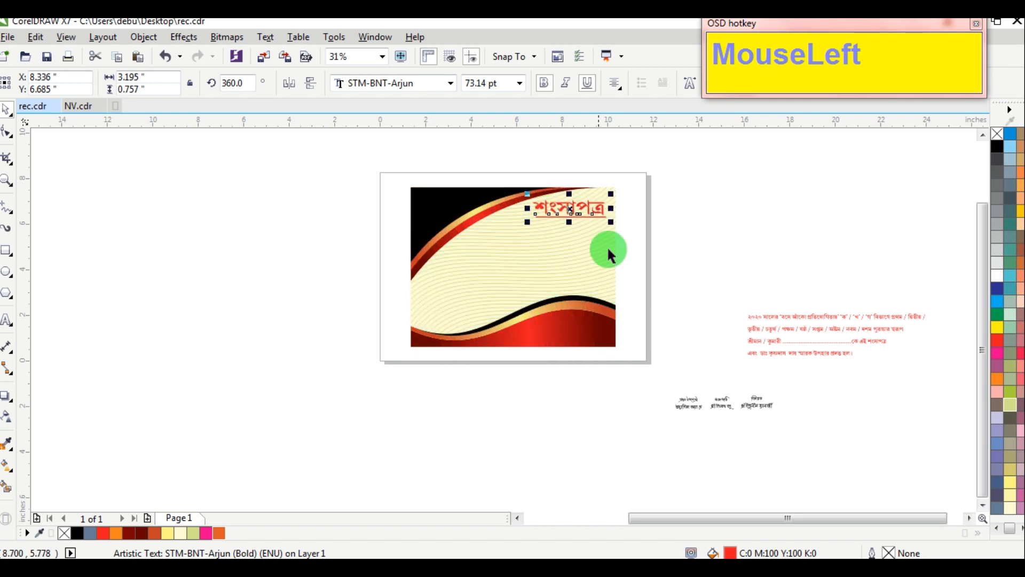
Place the signatory text group on the red wave's lower-right part, fill it white, bring it to the front and fine-tune its position.
left_click_drag(637, 387, 524, 333)
scroll(560, 335, "up", 1)
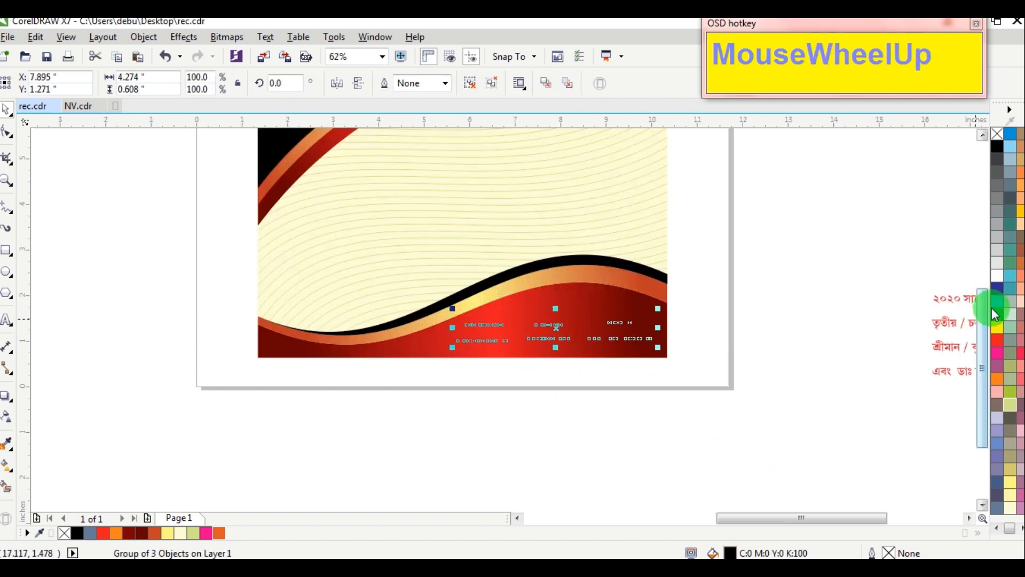
left_click(997, 279)
scroll(600, 347, "up", 1)
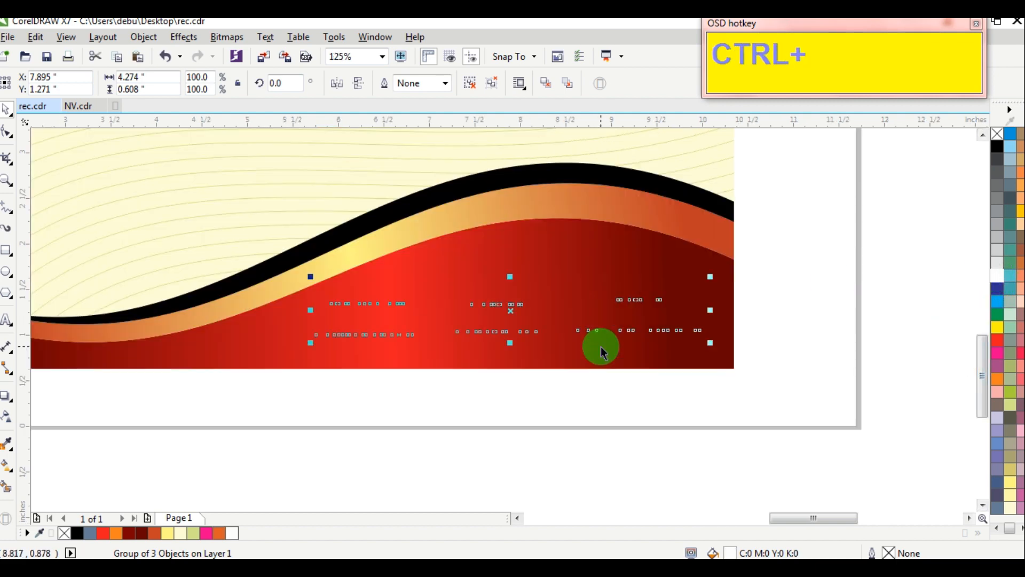
key("ctrl+Home")
left_click_drag(500, 329, 506, 348)
scroll(732, 334, "down", 4)
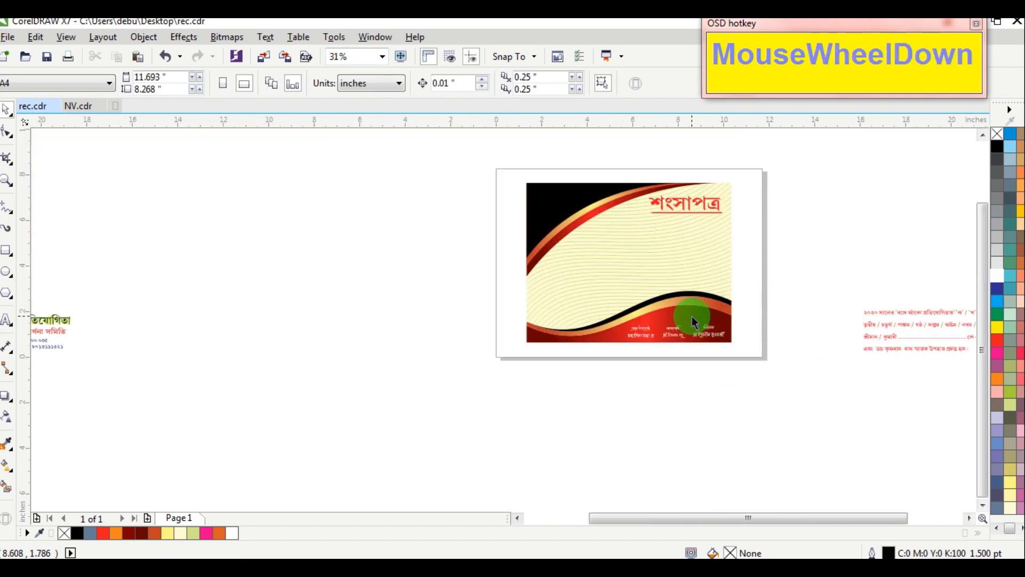
Move the competition name and organiser text block under the certificate title, nudge it into place and deselect it.
scroll(693, 321, "down", 1)
left_click_drag(482, 286, 271, 338)
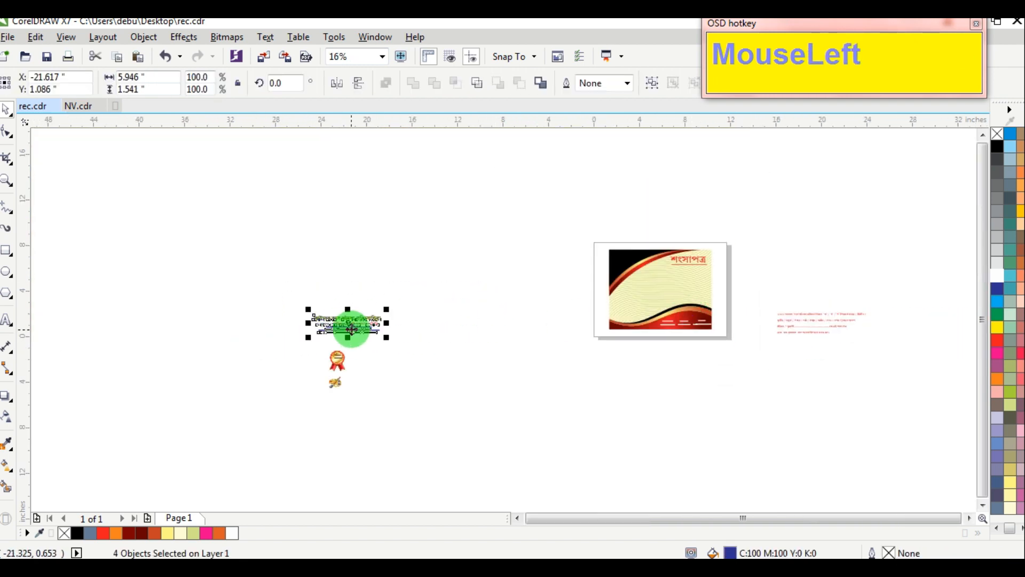
left_click_drag(344, 325, 665, 236)
scroll(671, 263, "up", 2)
key("Down")
key("Right")
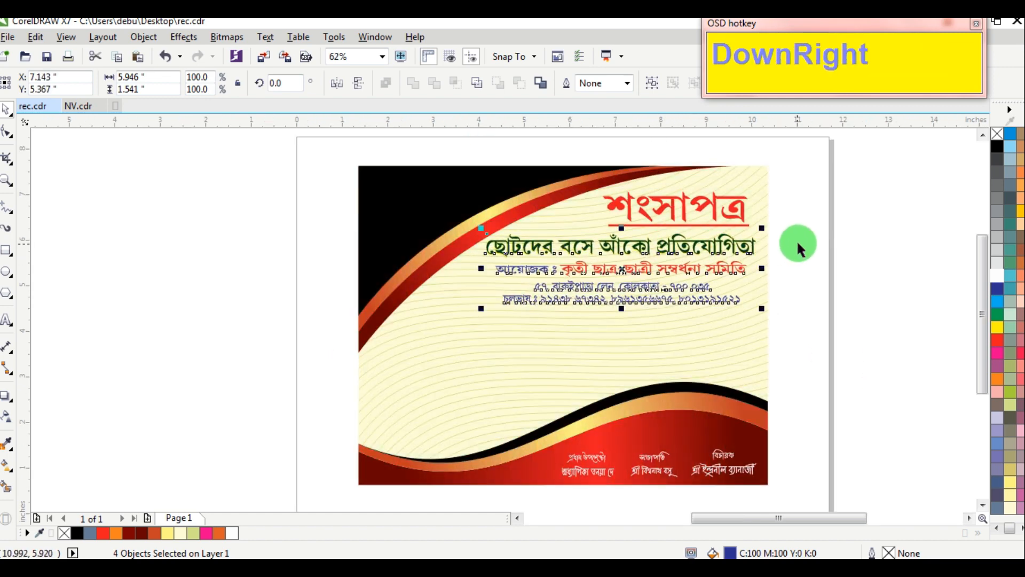
left_click(797, 244)
Select the award badge and paint palette images together and move them to the certificate's upper-left area.
scroll(755, 255, "down", 1)
scroll(437, 357, "down", 1)
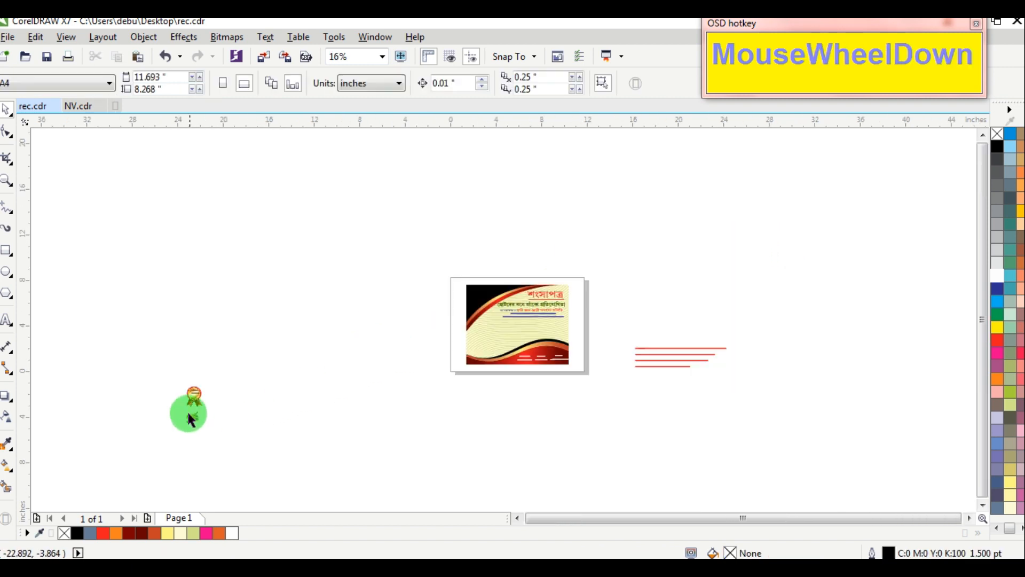
left_click_drag(200, 421, 516, 321)
left_click_drag(177, 361, 249, 438)
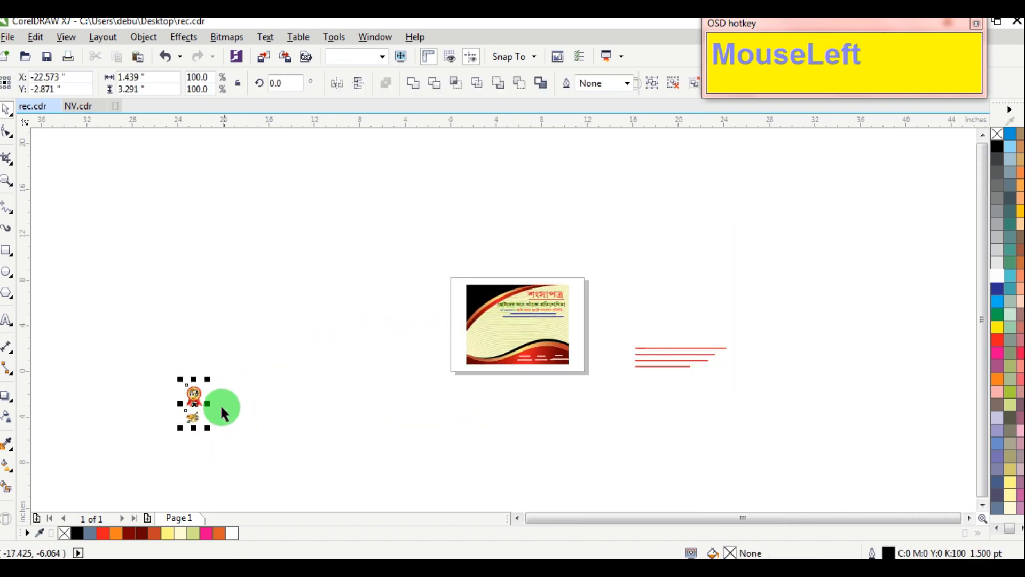
left_click_drag(198, 394, 482, 307)
scroll(508, 327, "up", 1)
Scale the paint palette image beside the organiser text down to about 1.12 by 0.98 inches.
left_click(385, 287)
scroll(540, 360, "up", 2)
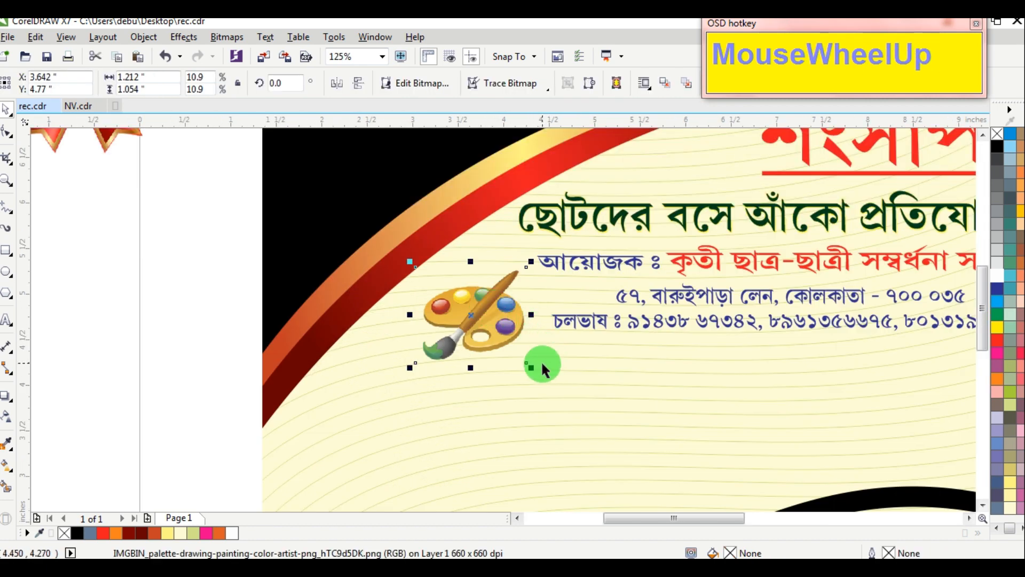
left_click_drag(530, 371, 522, 359)
scroll(555, 329, "down", 1)
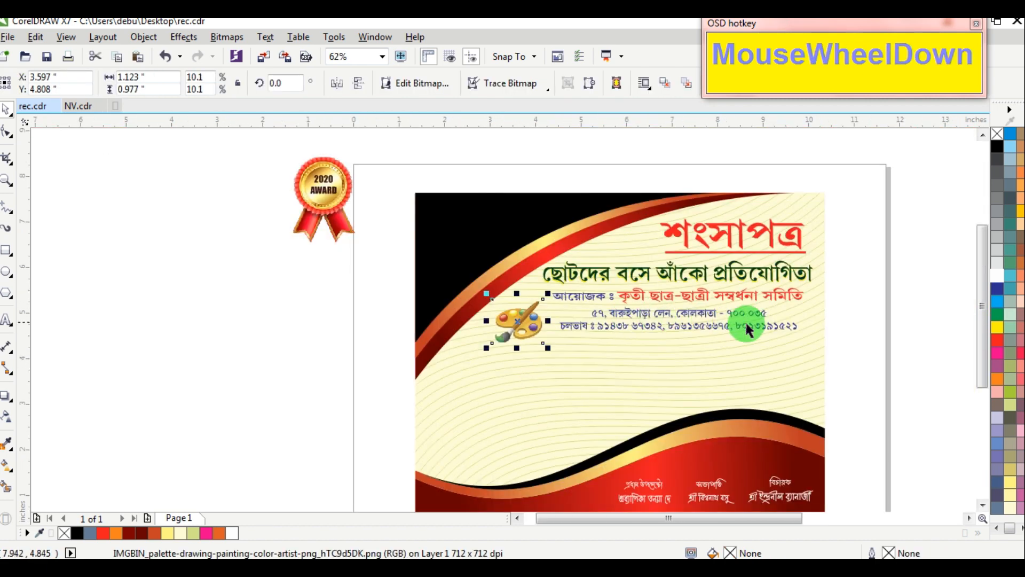
Narrow the competition and organiser text block to about 5.23 inches wide, keeping its right edge fixed.
left_click(862, 319)
left_click_drag(541, 258, 539, 258)
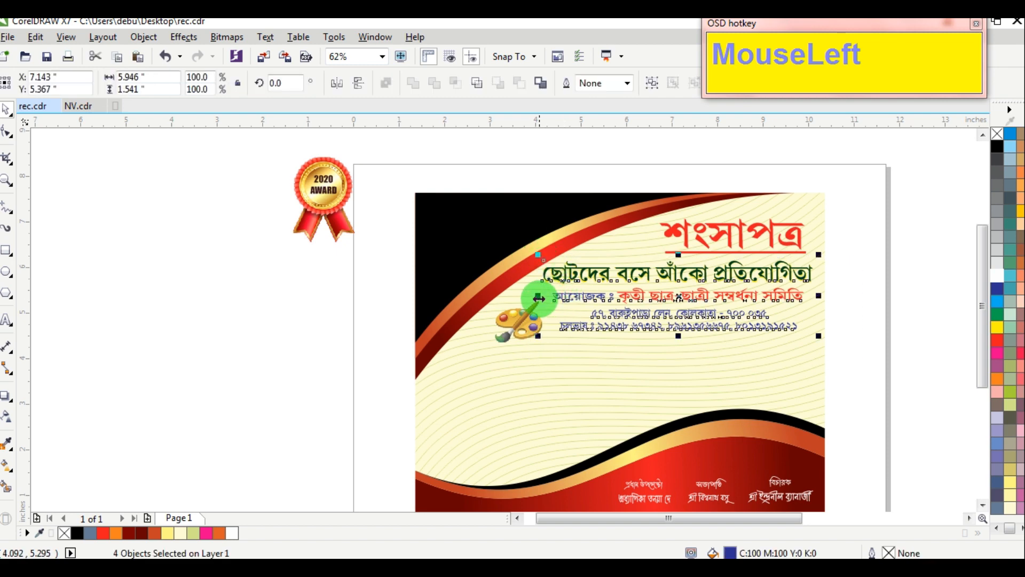
left_click_drag(538, 298, 571, 296)
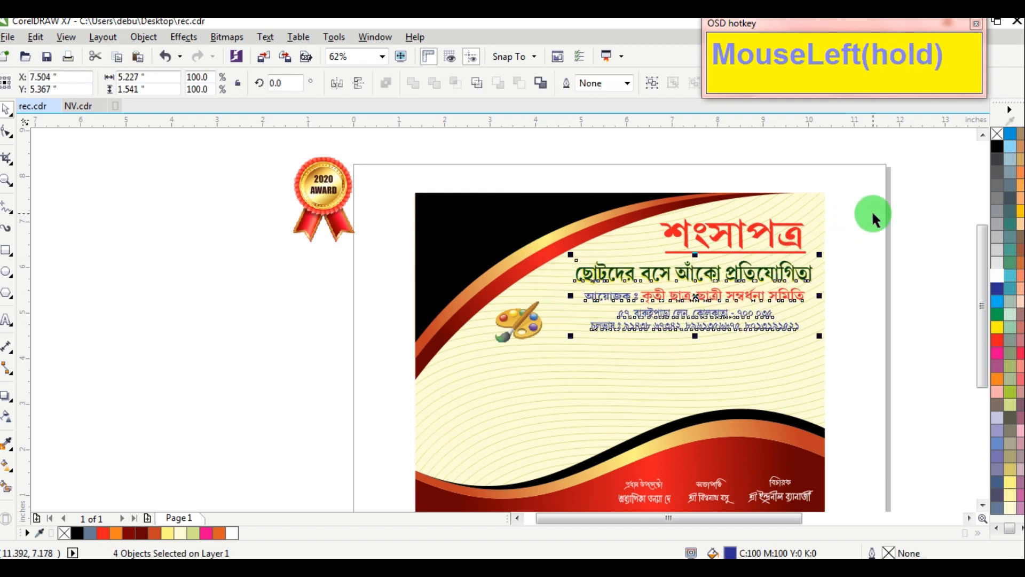
Move the paint palette image up beside the organiser text and enlarge it to about 1.2 by 1.05 inches.
left_click(528, 325)
left_click_drag(529, 324, 551, 307)
scroll(551, 307, "up", 2)
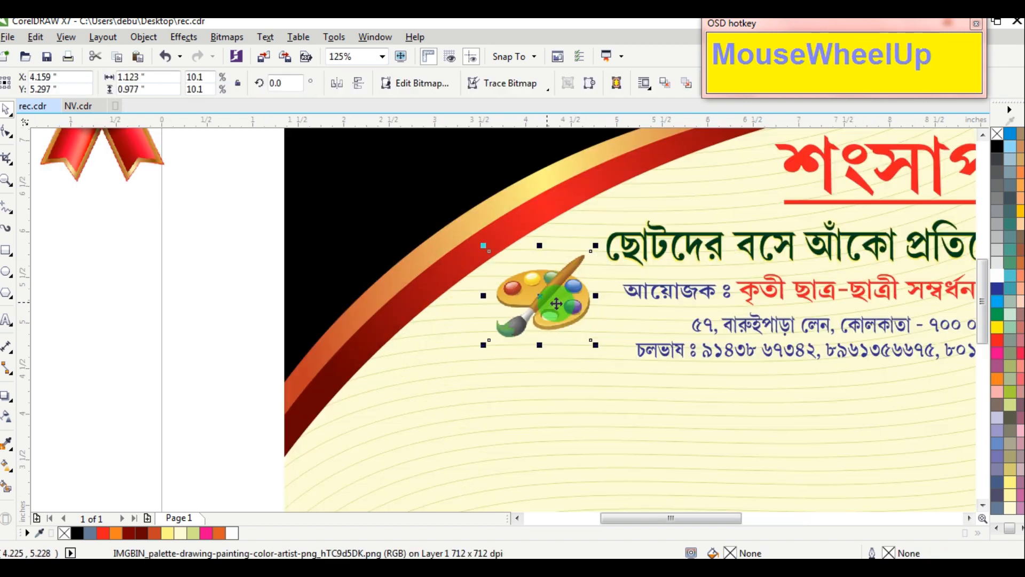
left_click_drag(596, 345, 602, 352)
left_click_drag(559, 303, 547, 299)
scroll(550, 298, "down", 2)
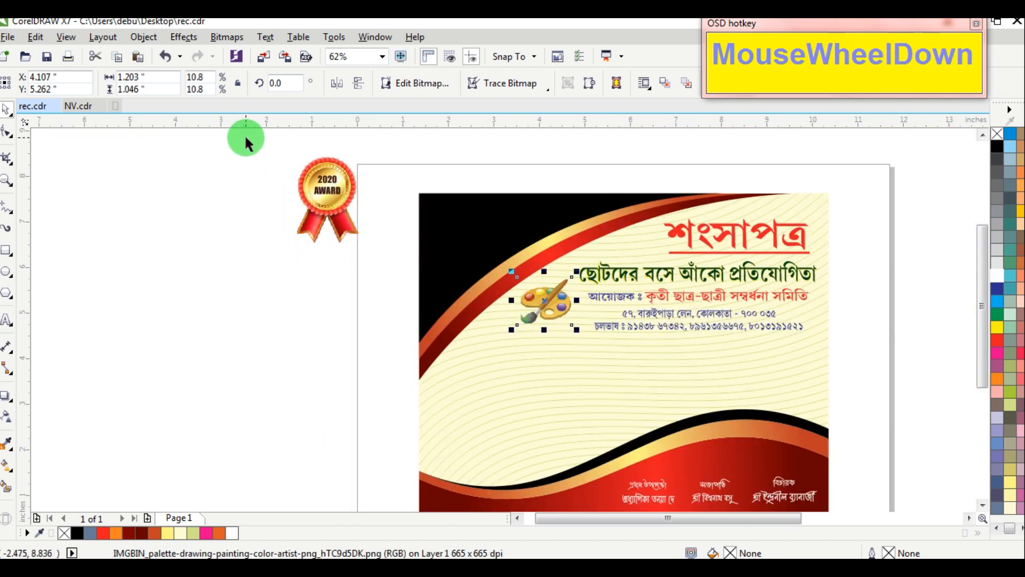
Move the award badge onto the black corner, bring it to the front, enlarge it to about 1.55 by 2.13 inches and deselect it.
left_click_drag(299, 200, 444, 240)
key("ctrl+Home")
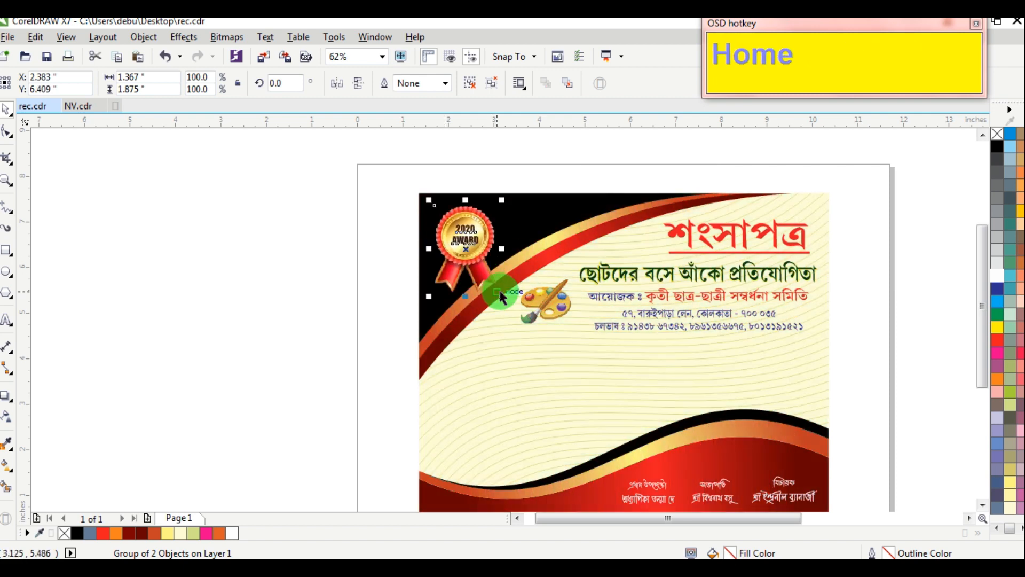
left_click_drag(500, 295, 509, 307)
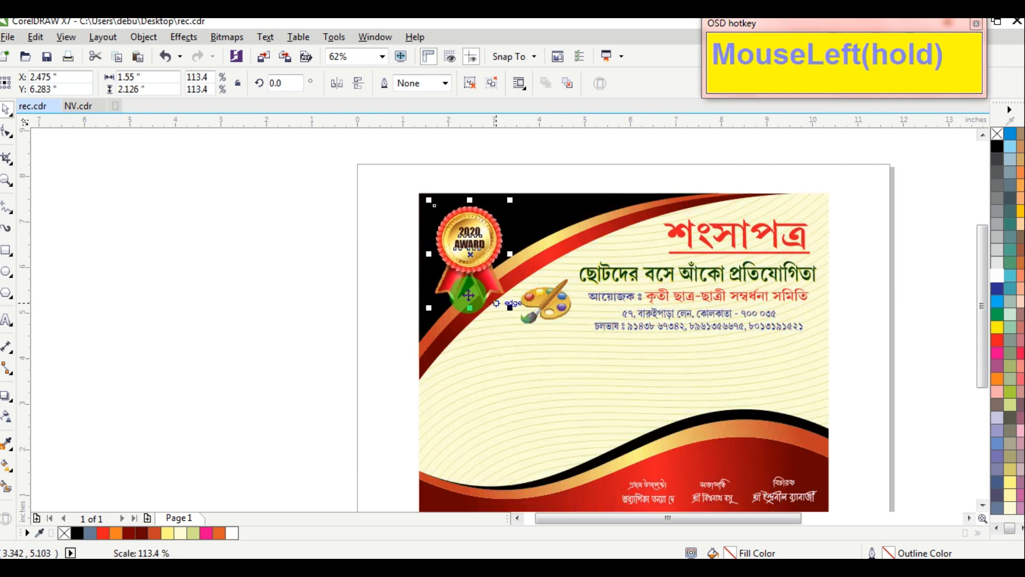
left_click(341, 283)
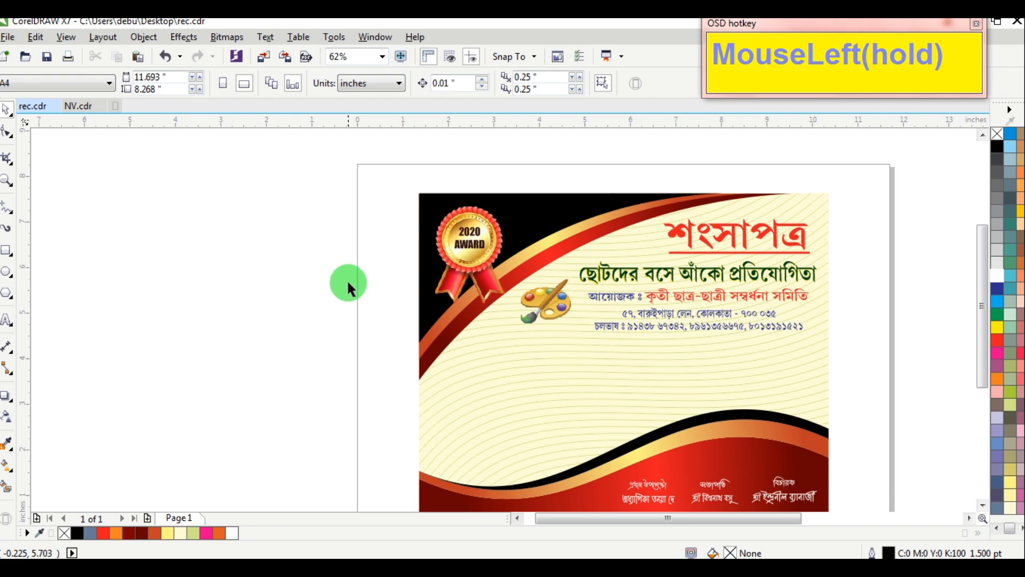
Enlarge the paint palette image beside the organiser text to about 1.4 by 1.22 inches and deselect it.
scroll(552, 297, "up", 3)
left_click(552, 297)
mouse_move(596, 251)
left_mouse_down()
mouse_move(607, 239)
mouse_move(599, 247)
left_mouse_up()
scroll(569, 340, "down", 1)
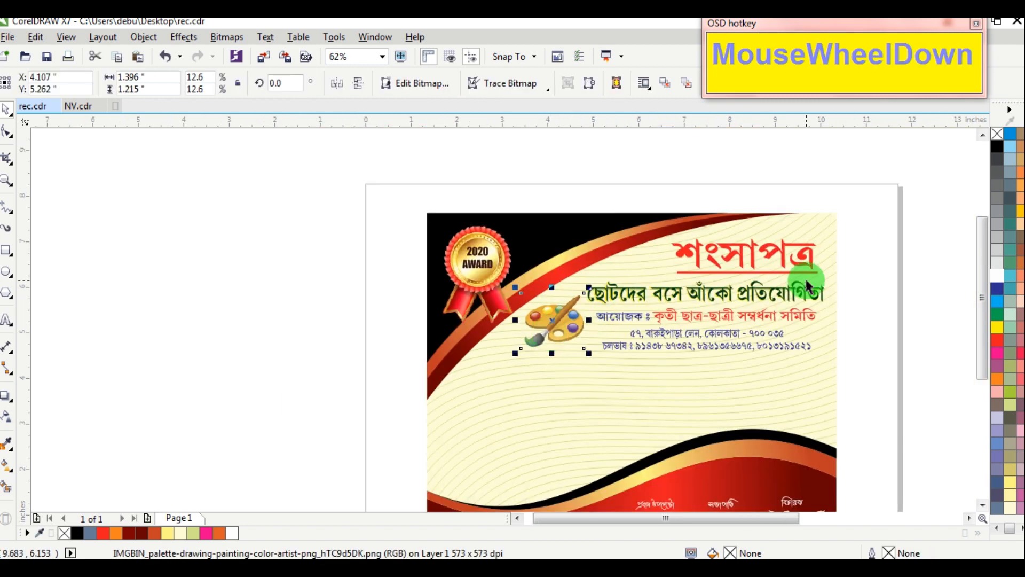
left_click(883, 254)
Move the red four-line award statement from outside the page onto the certificate below the contact lines, centred at about X 5.89, Y 3.32 inches.
scroll(871, 225, "down", 3)
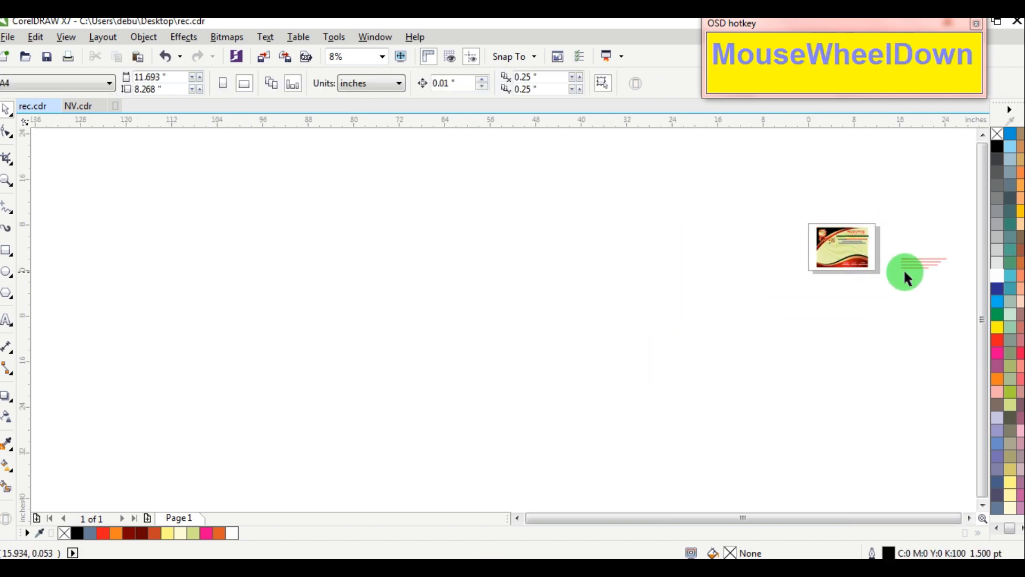
scroll(932, 251, "up", 2)
left_click(790, 267)
left_click_drag(789, 262, 612, 221)
scroll(574, 237, "up", 1)
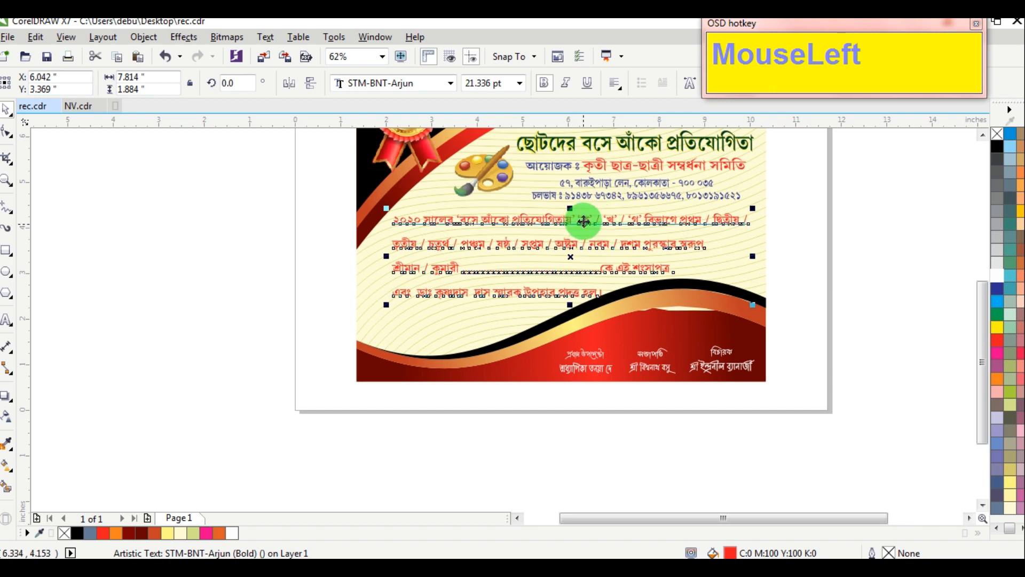
left_click_drag(584, 221, 573, 222)
left_click(805, 224)
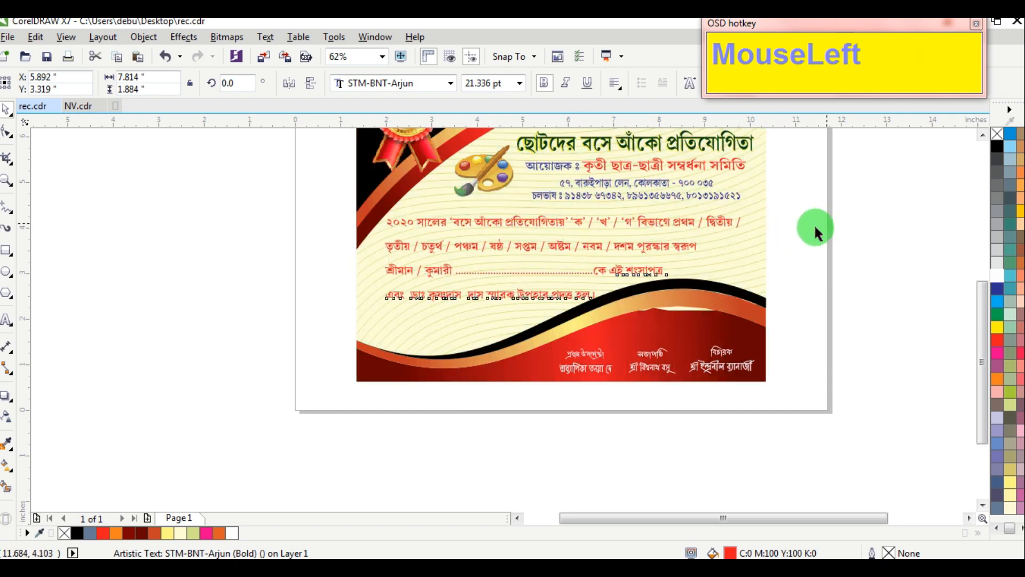
Tighten the line spacing of the award statement so the text block is about 1.71 inches high, and deselect it.
left_click(572, 300)
scroll(571, 301, "up", 3)
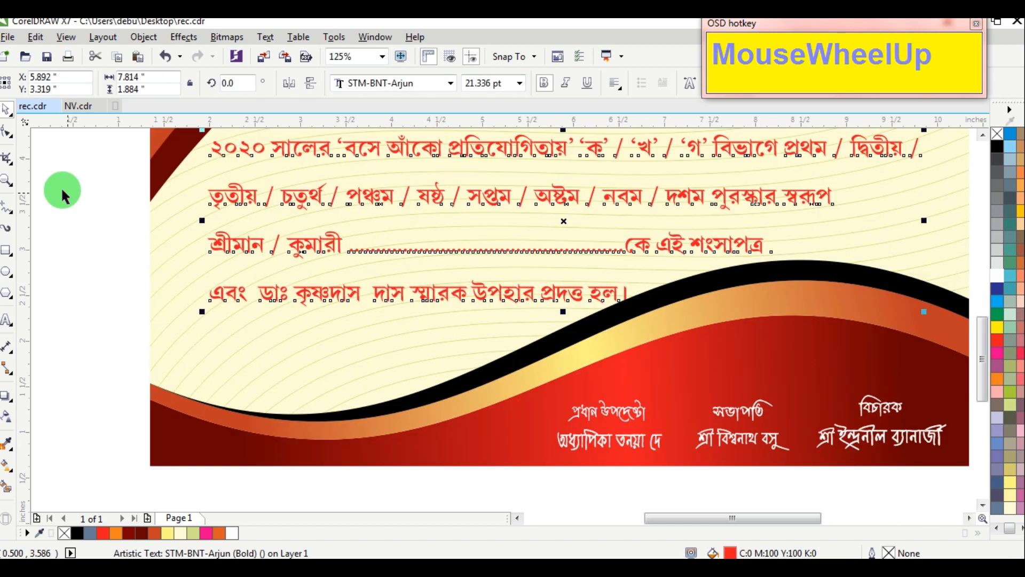
left_click(8, 132)
left_click_drag(202, 310, 201, 287)
scroll(202, 289, "down", 2)
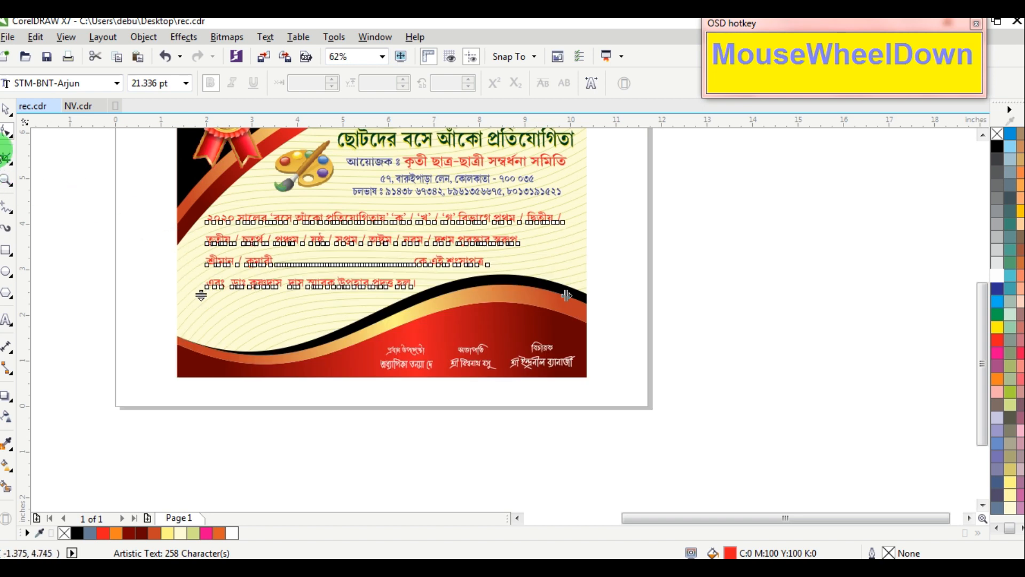
left_click(8, 110)
left_click(613, 248)
left_click(560, 223)
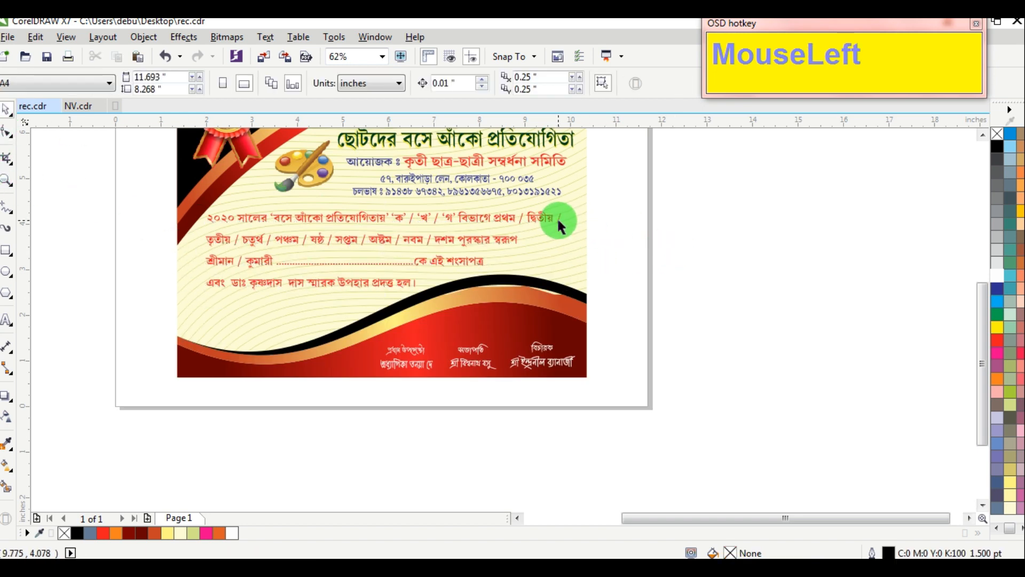
Move the signatory text group off the certificate below the page and reduce the height of the lower waves, keeping their bottom edge fixed.
scroll(544, 293, "up", 2)
scroll(546, 296, "down", 2)
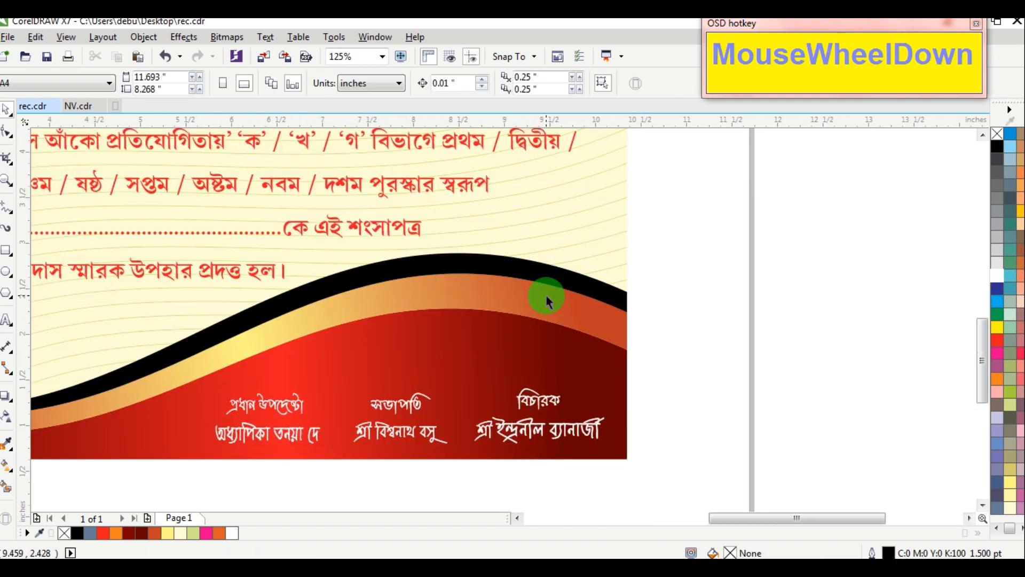
left_click(567, 349)
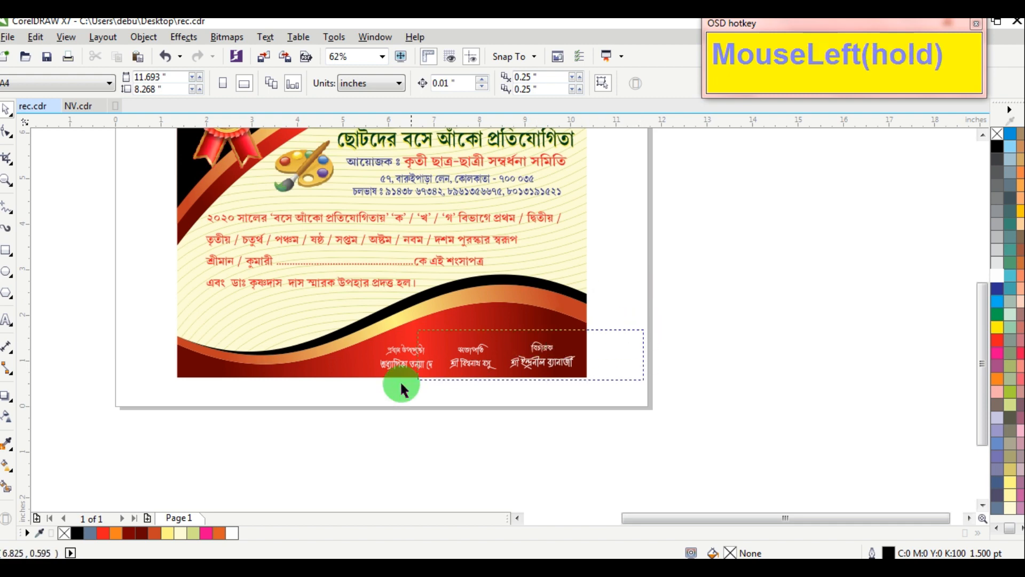
left_click_drag(402, 384, 373, 383)
left_click_drag(413, 350, 421, 424)
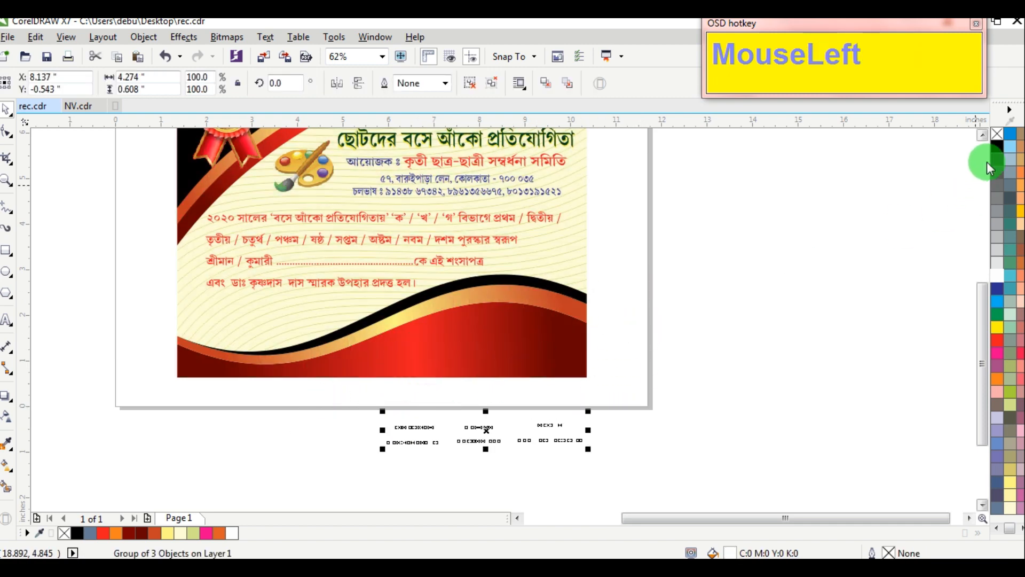
left_click_drag(668, 266, 166, 407)
left_click_drag(380, 268, 383, 291)
Return the signatory text group to the lower red wave, fill it white and position it at about X 7.98, Y 1.09 inches.
mouse_move(703, 374)
left_mouse_down()
mouse_move(359, 463)
mouse_move(390, 447)
mouse_move(412, 354)
left_mouse_up()
left_click(998, 275)
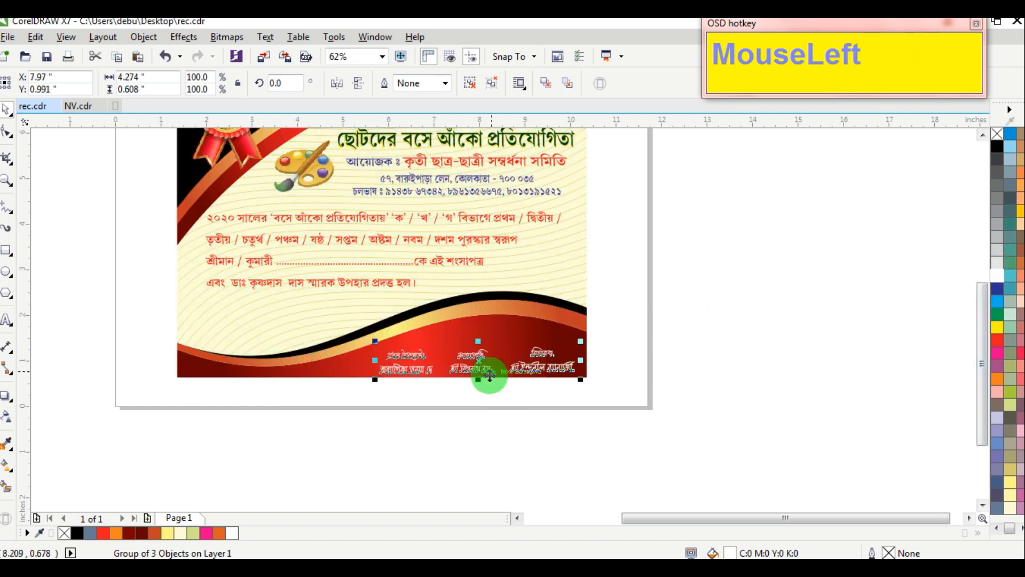
scroll(490, 375, "up", 3)
mouse_move(467, 361)
left_mouse_down()
mouse_move(457, 358)
mouse_move(474, 355)
left_mouse_up()
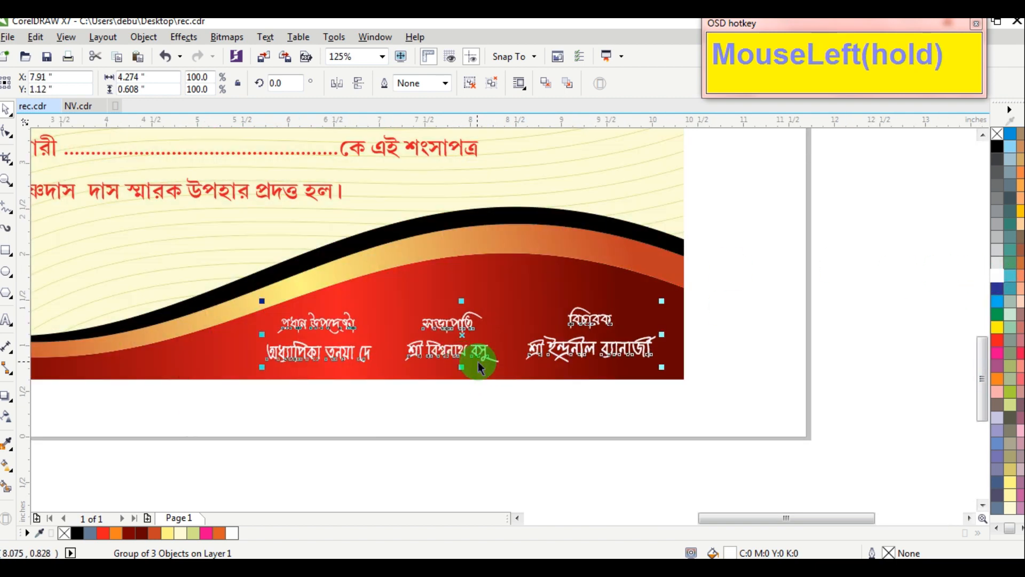
key("Right")
key("Right")
key("Right")
key("Right")
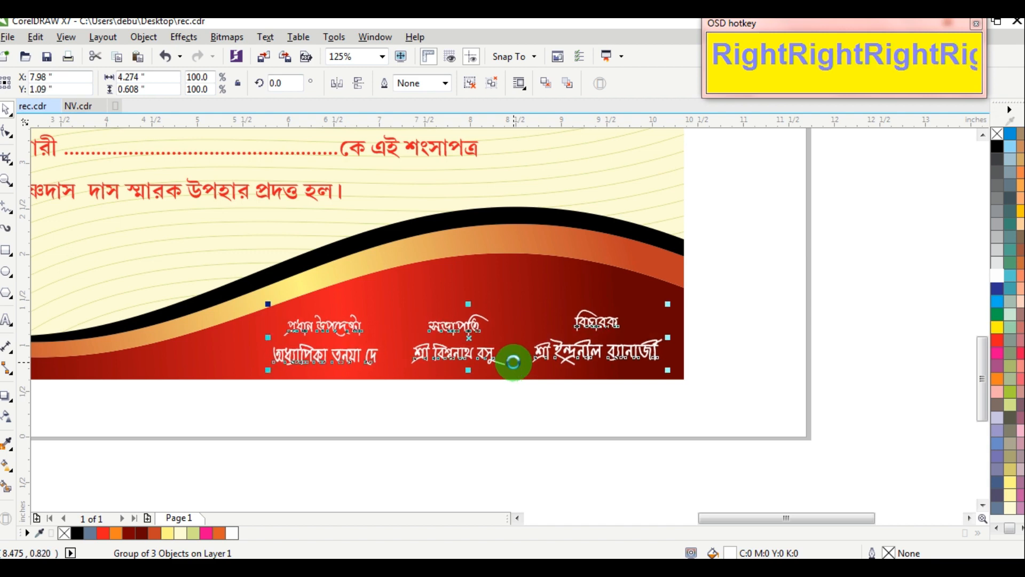
left_click(762, 330)
Shift the award statement right to about X 6.18 inches and widen its line spacing to a block height of about 1.86 inches.
scroll(763, 335, "down", 4)
scroll(695, 278, "up", 2)
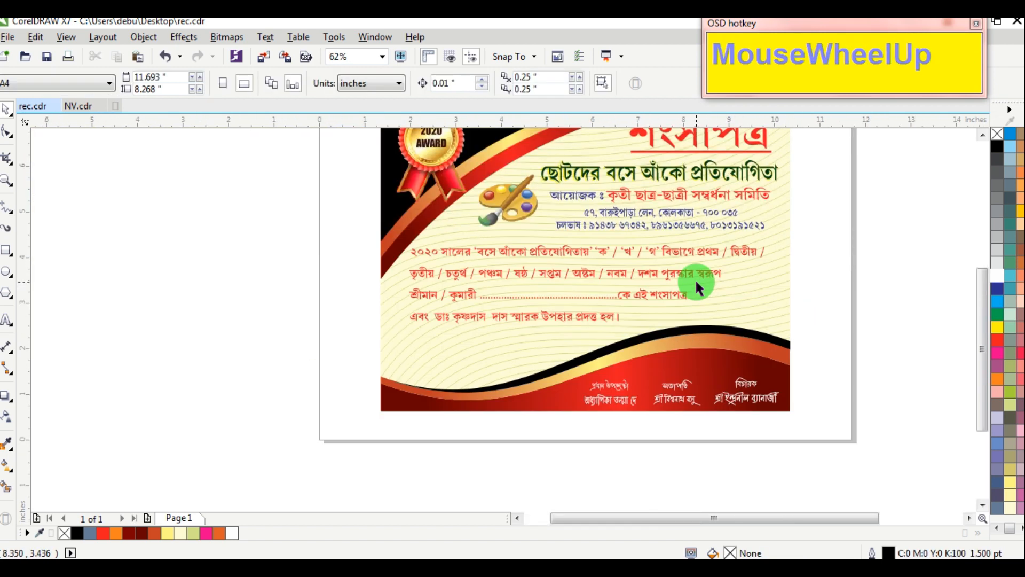
left_click_drag(696, 270, 711, 276)
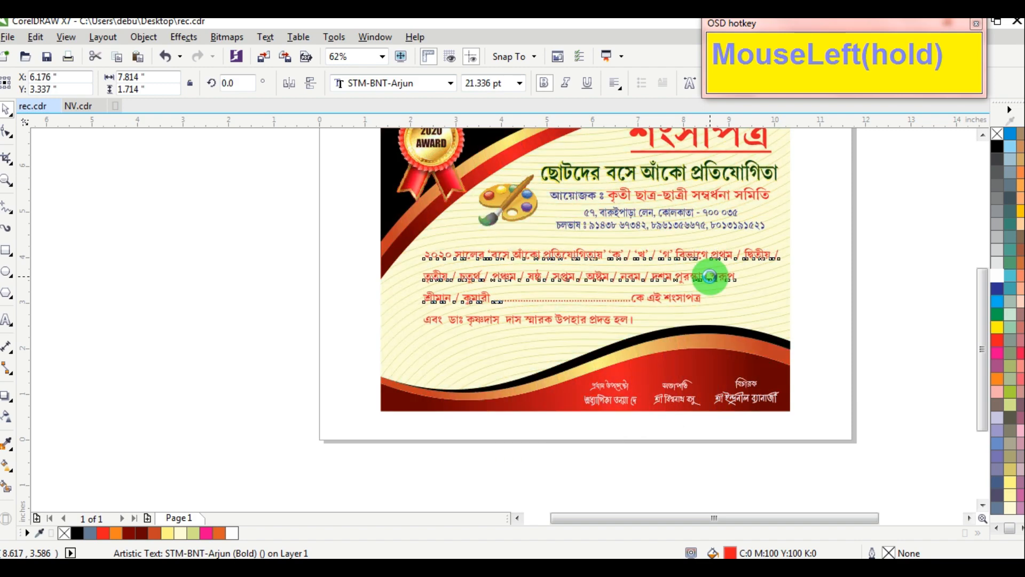
left_click(6, 132)
scroll(438, 327, "up", 1)
scroll(438, 327, "up", 1)
left_click_drag(368, 333, 373, 373)
scroll(400, 372, "down", 1)
scroll(472, 366, "down", 1)
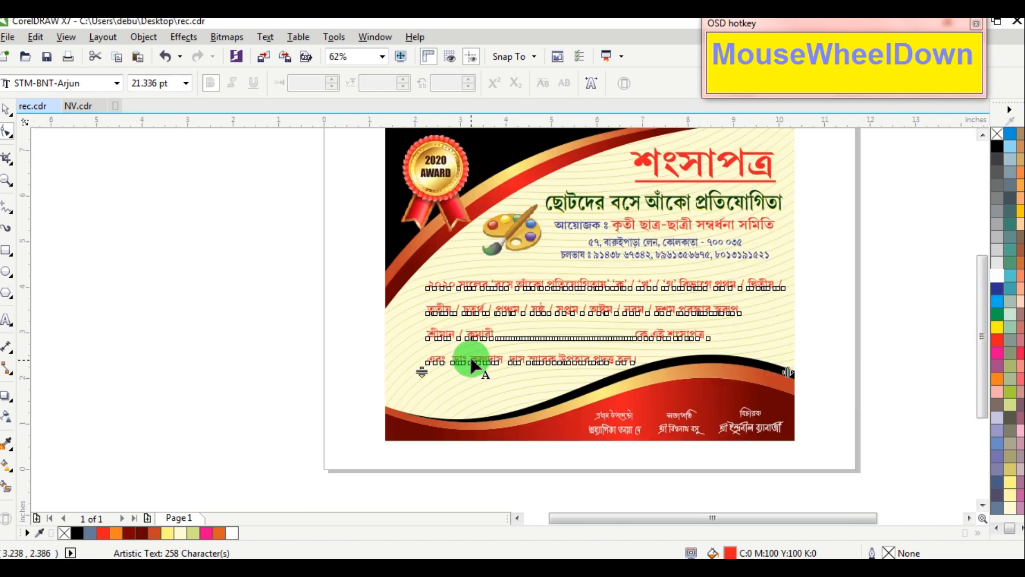
scroll(465, 365, "up", 1)
left_click_drag(382, 370, 382, 366)
left_click(8, 112)
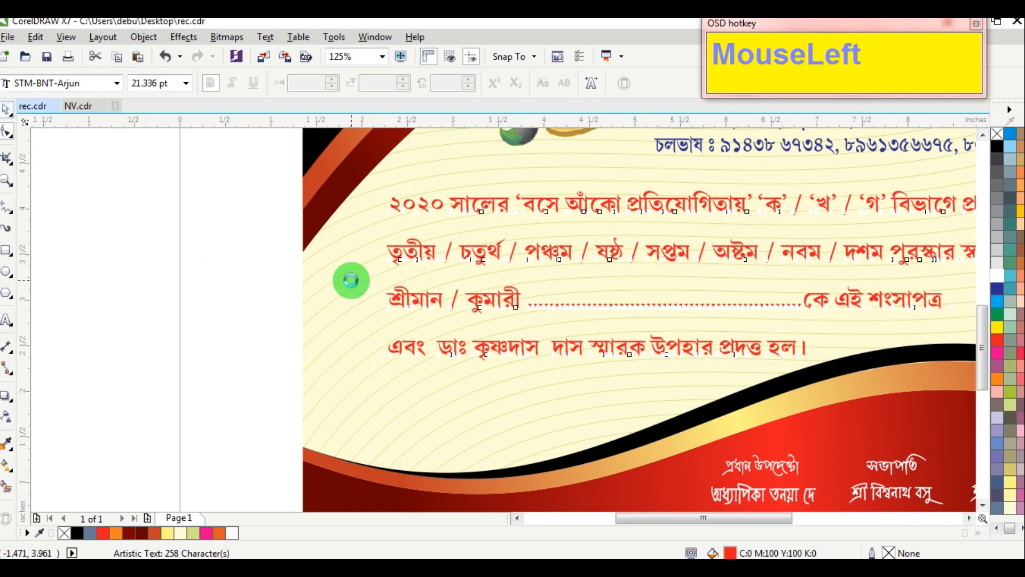
Move the award statement to about X 6.11, Y 3.2 inches, fill it with dark red and deselect it.
scroll(374, 275, "down", 1)
left_click(532, 242)
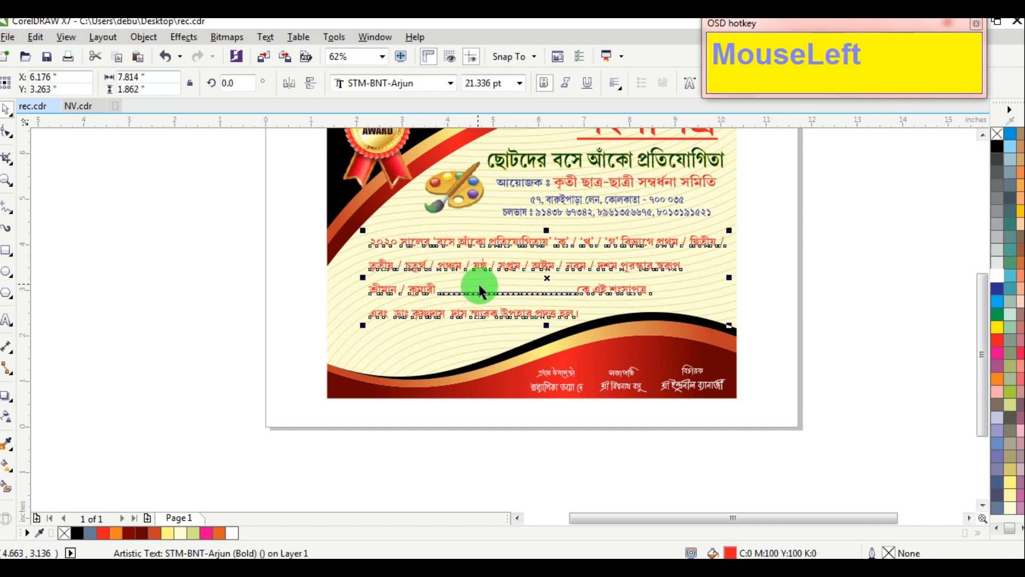
left_click_drag(549, 279, 544, 281)
left_click(143, 533)
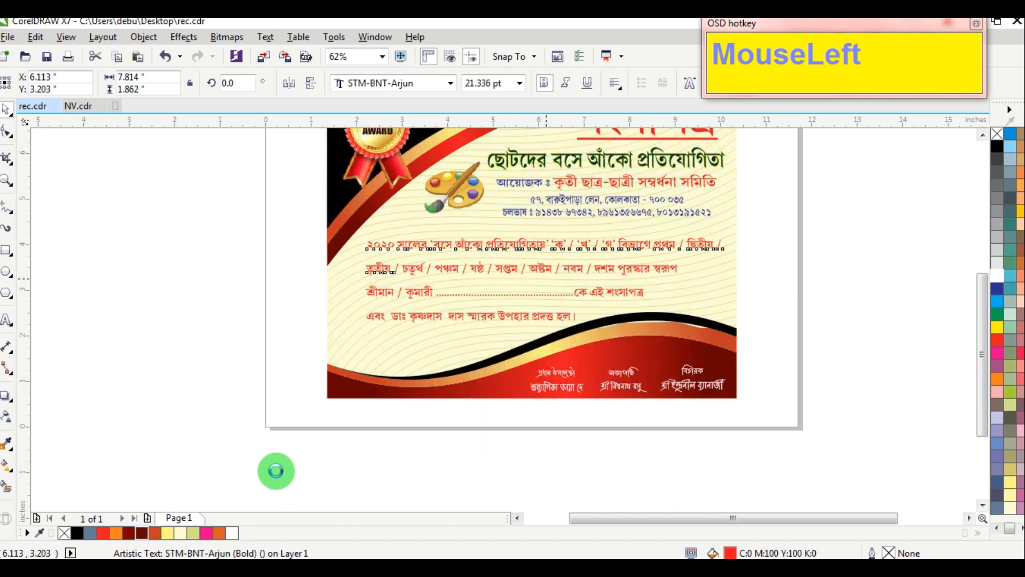
left_click(428, 458)
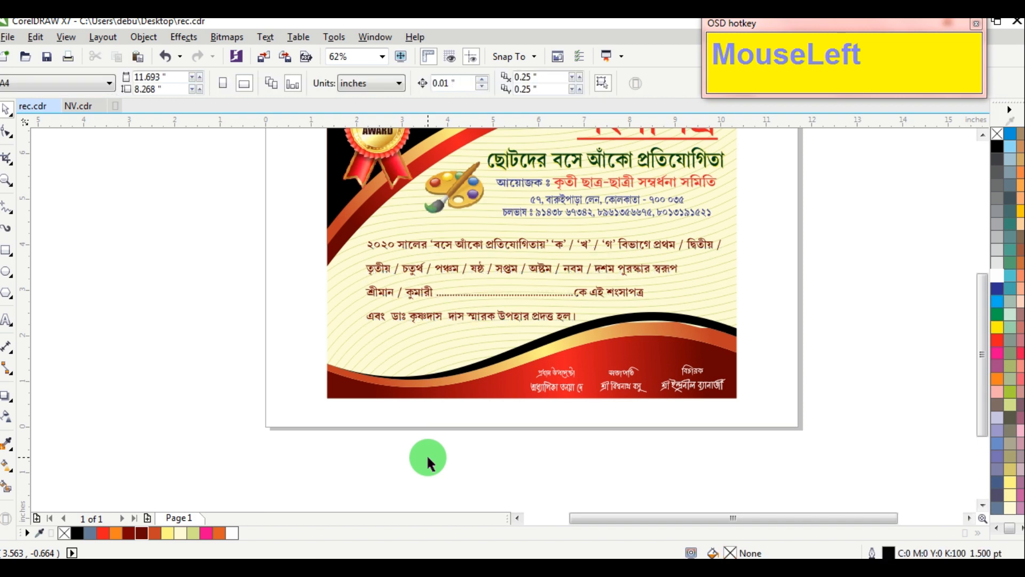
Inspect the overall layout of the certificate, including its heading, award statement and signatory texts.
left_click(983, 136)
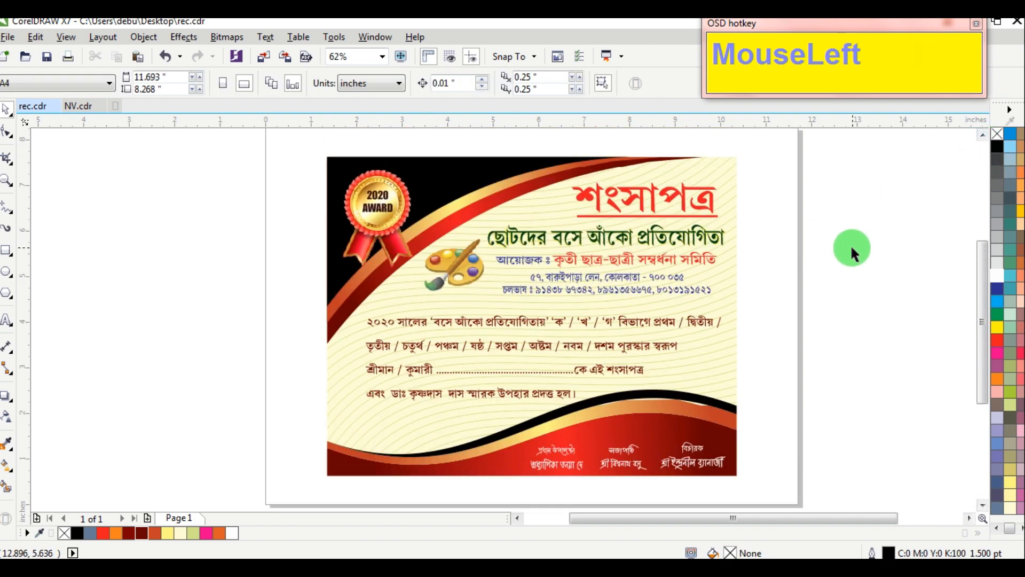
left_click(8, 181)
left_click_drag(316, 150, 755, 486)
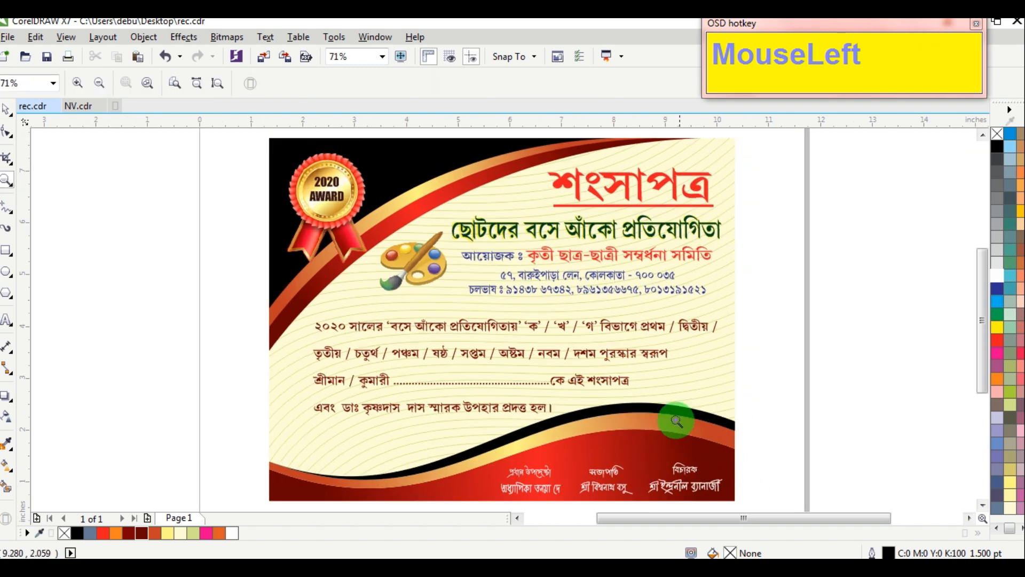
left_click(738, 460)
scroll(606, 338, "down", 3)
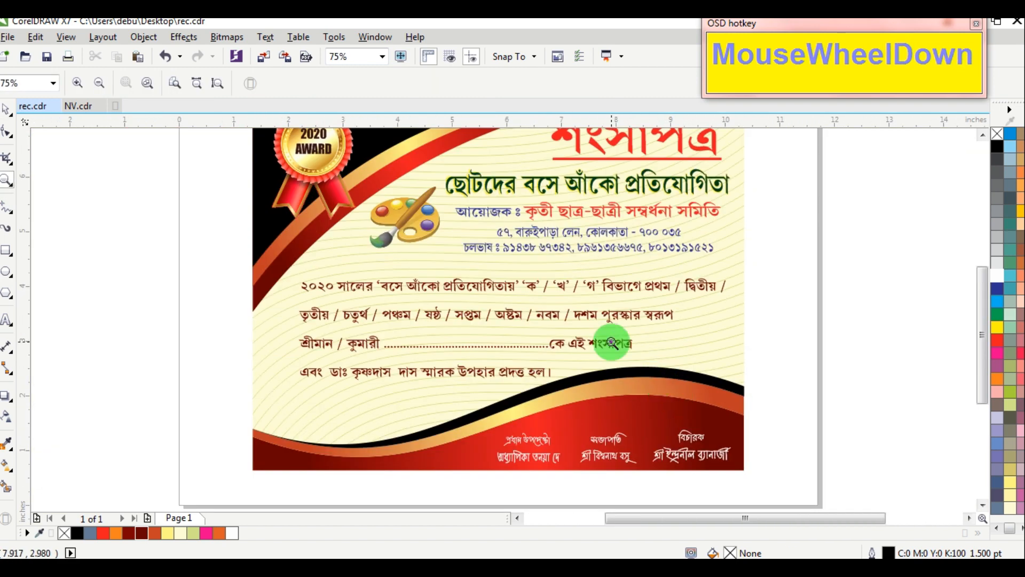
left_click_drag(422, 207, 688, 413)
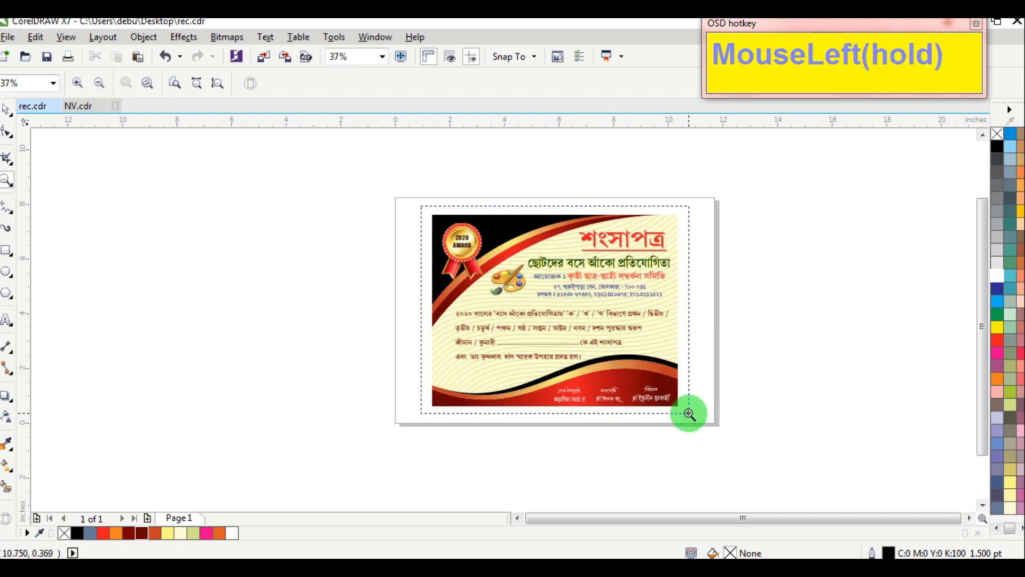